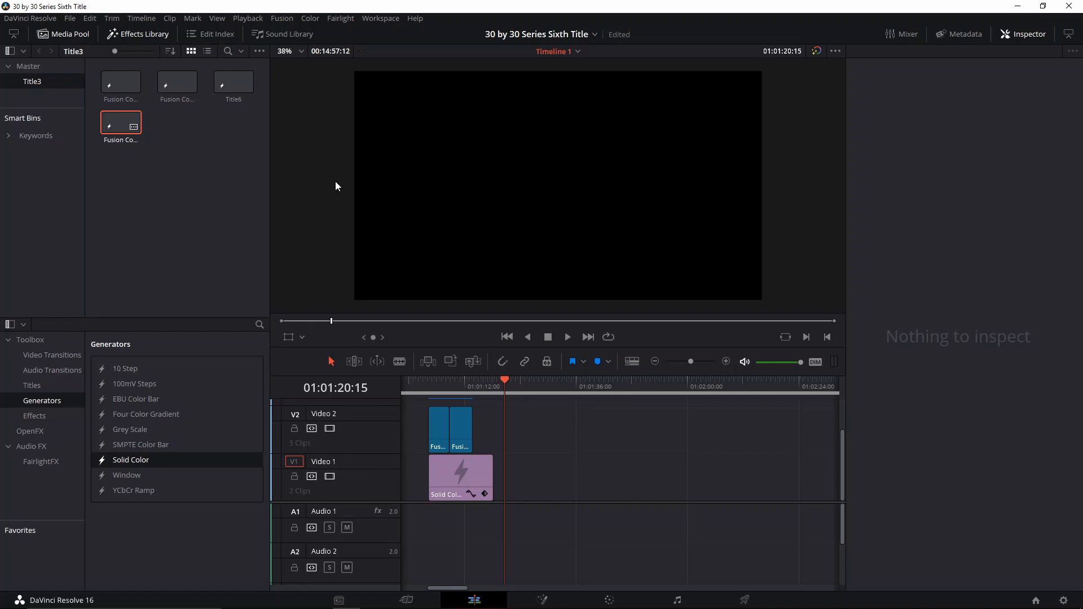
- Open the Fusion composition clip in the Fusion page
key(shift+4)
drag(444, 391, 220, 441)
click(541, 392)
click(102, 312)
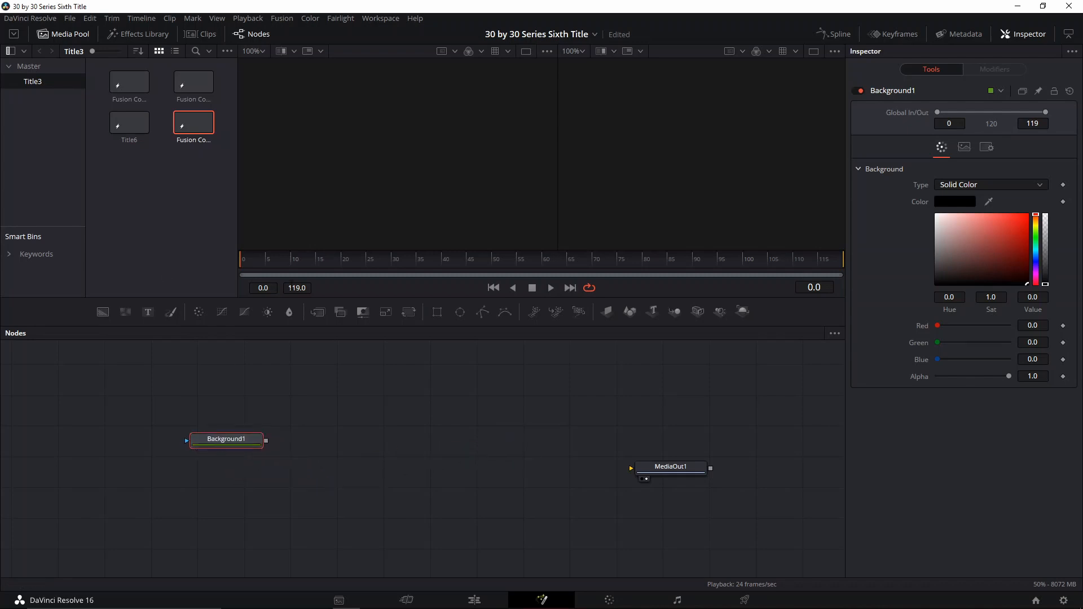
- Add a Rectangle mask to the Background node and place it above
click(437, 312)
drag(238, 418, 237, 383)
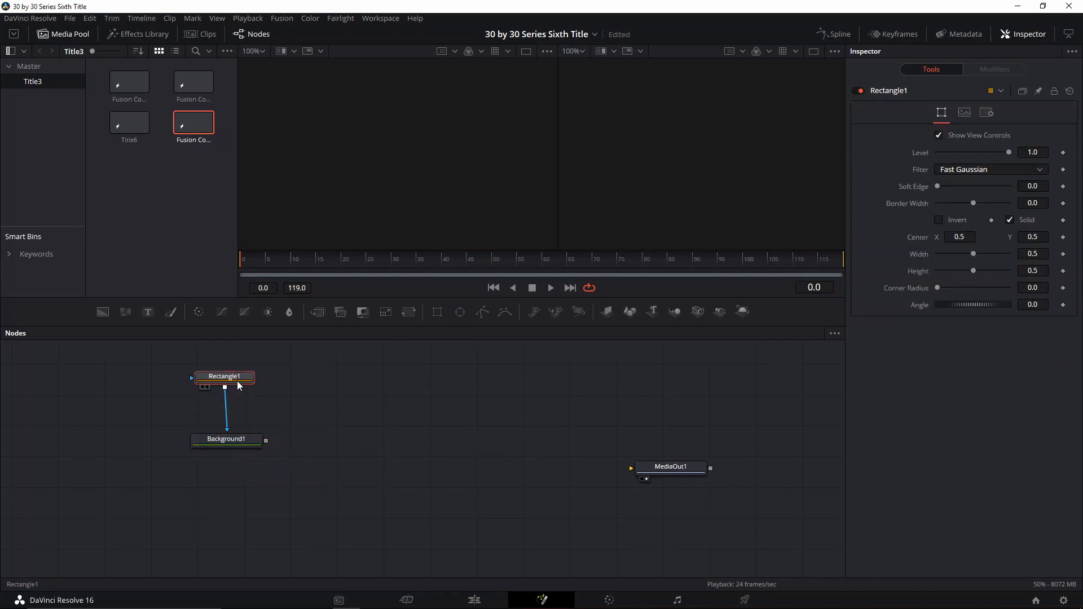
- Add a Text node merged over the Background, arrange the nodes and view the Merge in the second viewer
click(231, 446)
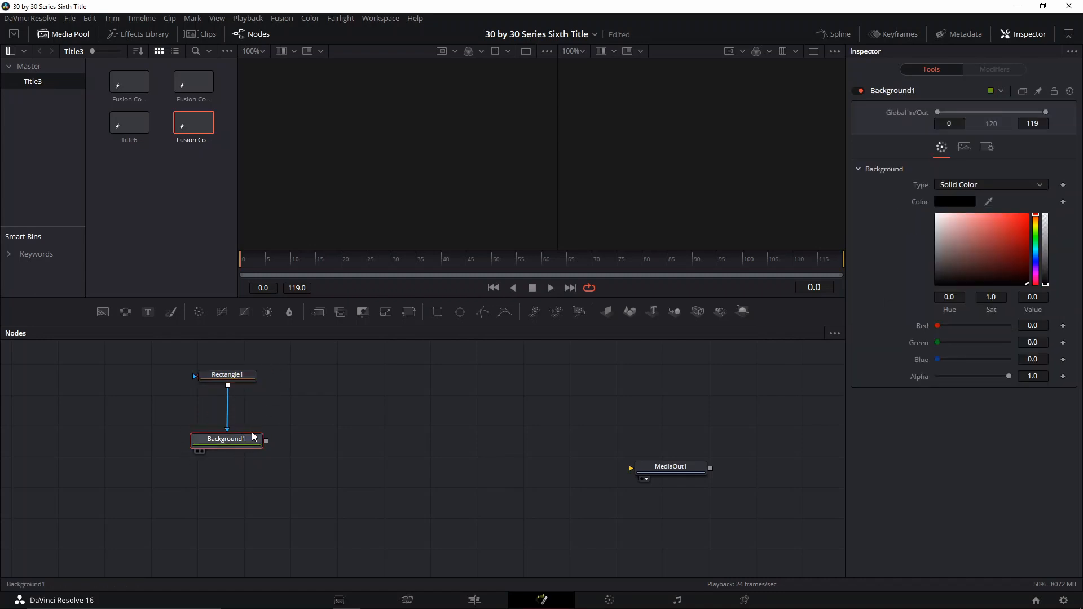
click(146, 317)
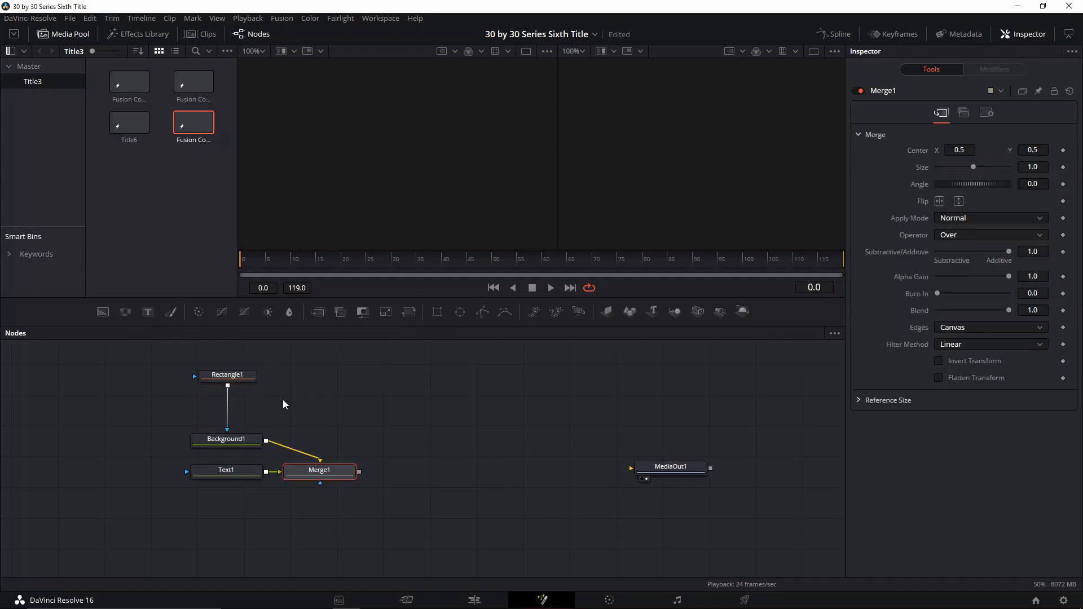
drag(230, 472, 330, 384)
drag(325, 470, 320, 437)
key(2)
click(235, 441)
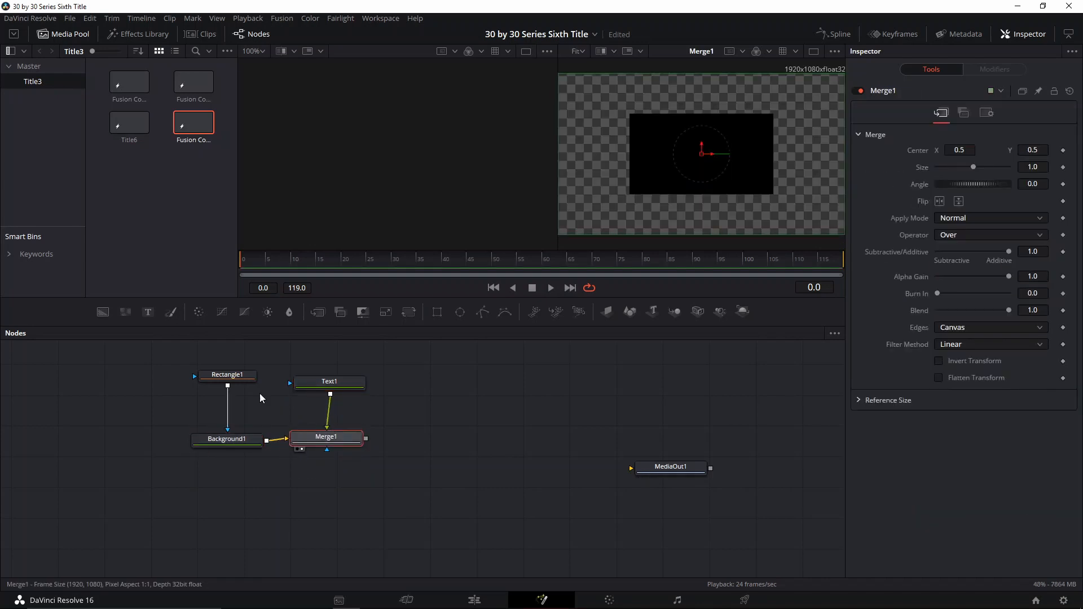
- Turn off Solid on the Rectangle so it becomes an outline
click(198, 375)
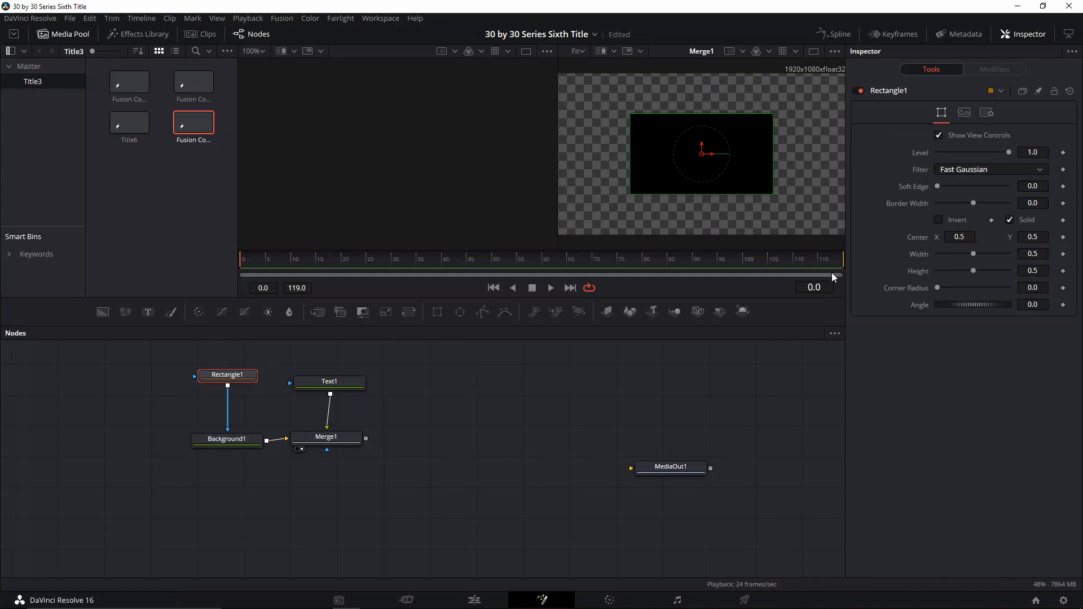
click(1011, 221)
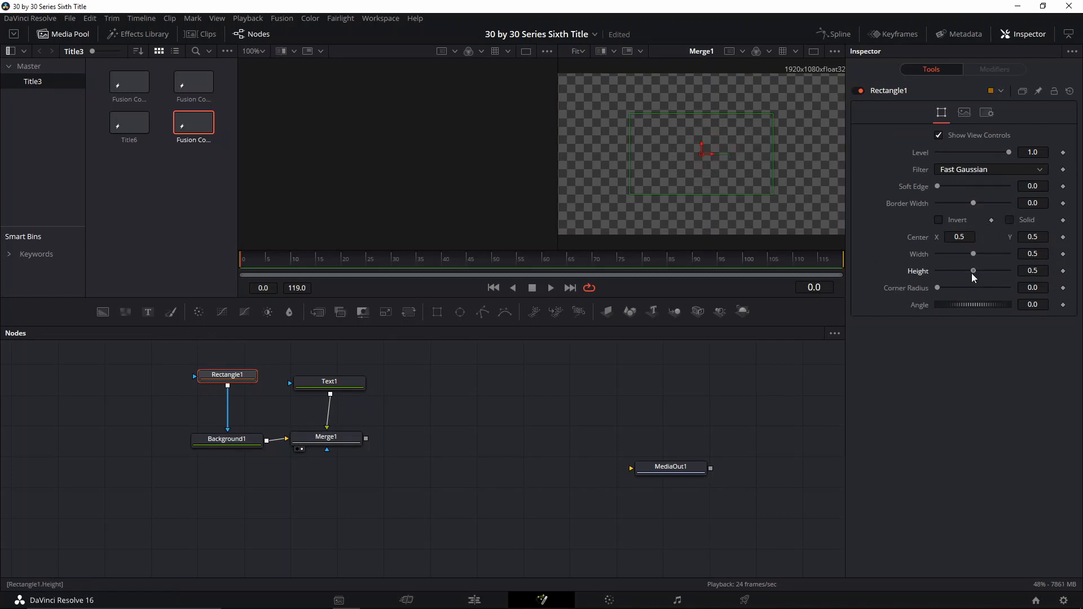
- Set the rectangle's height to about 0.339 and its border width to about 0.0111
drag(971, 273, 959, 271)
drag(974, 201, 990, 204)
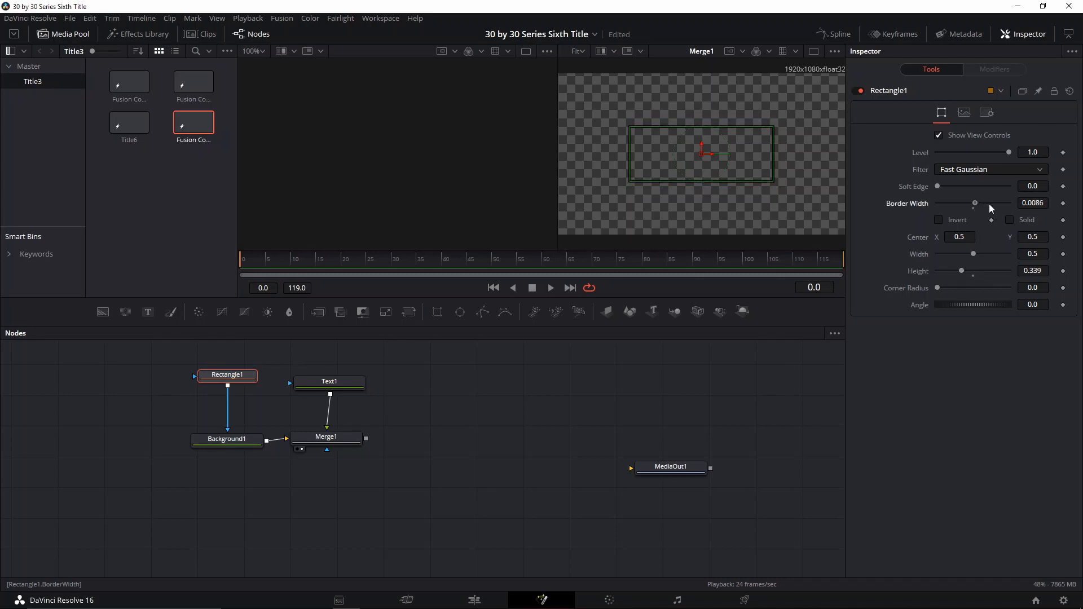
scroll(756, 191, up, 2)
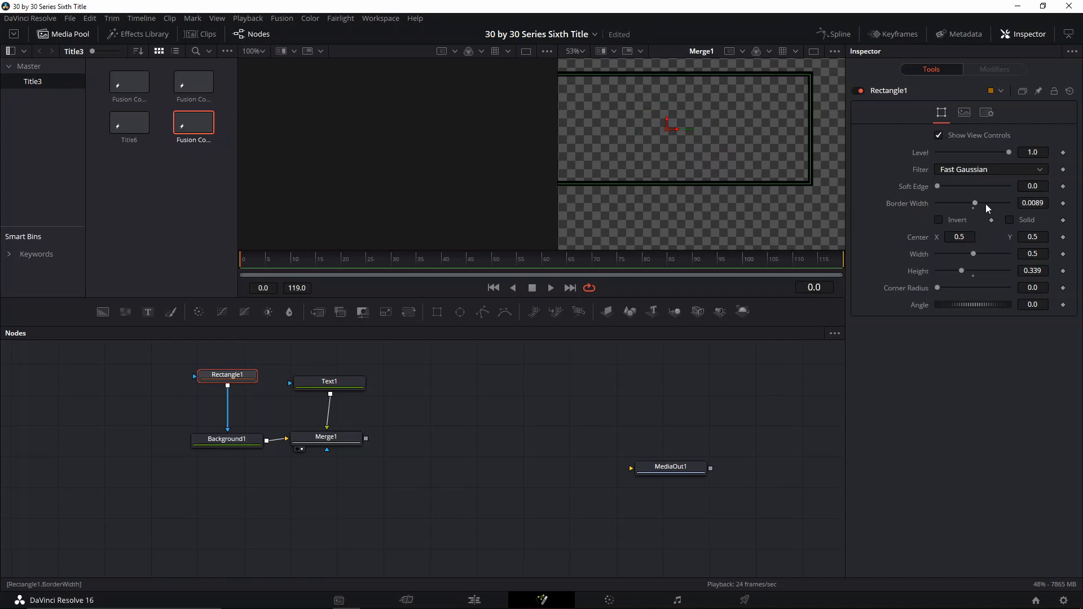
drag(980, 201, 984, 204)
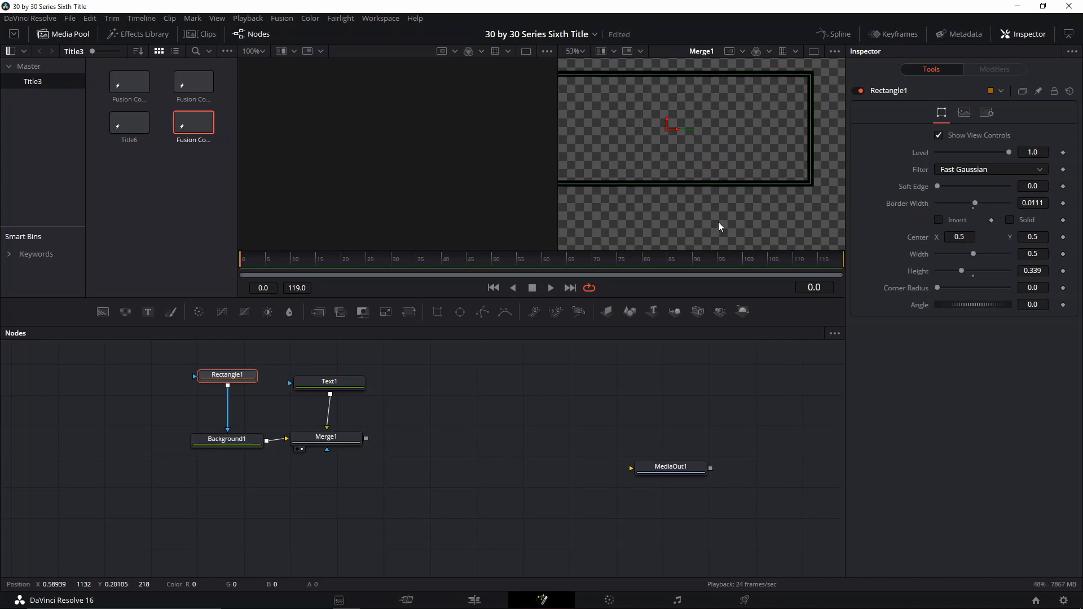
- Resize the rectangle to a width of about 0.409 and height of about 0.189
scroll(719, 222, down, 2)
scroll(726, 198, up, 2)
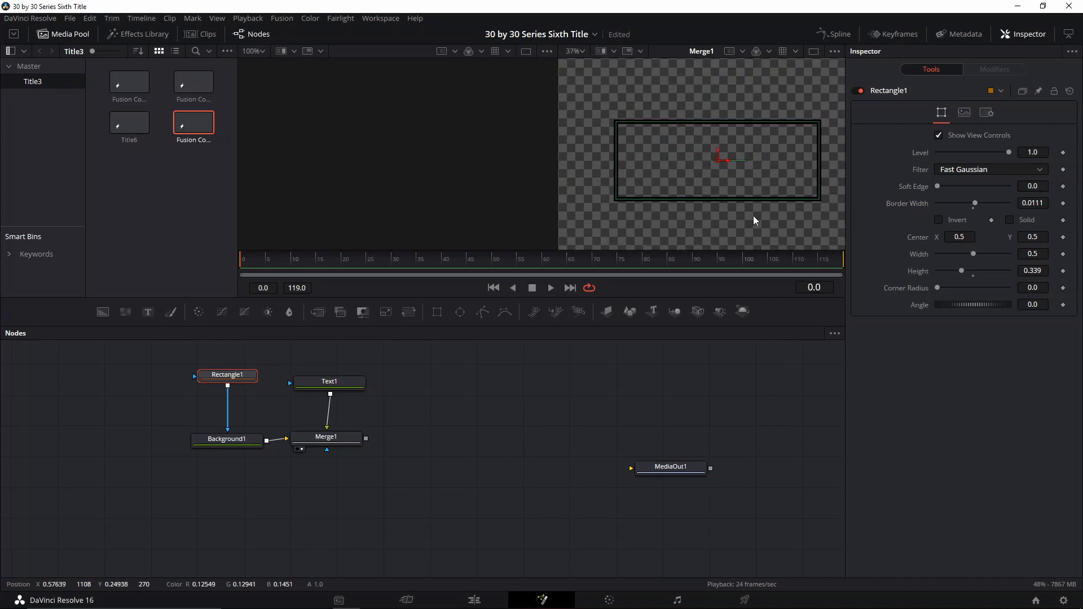
mouse_move(964, 268)
mouse_down()
mouse_move(953, 267)
mouse_move(970, 252)
mouse_move(951, 271)
mouse_move(974, 252)
mouse_up()
key(ctrl+z)
scroll(757, 201, down, 2)
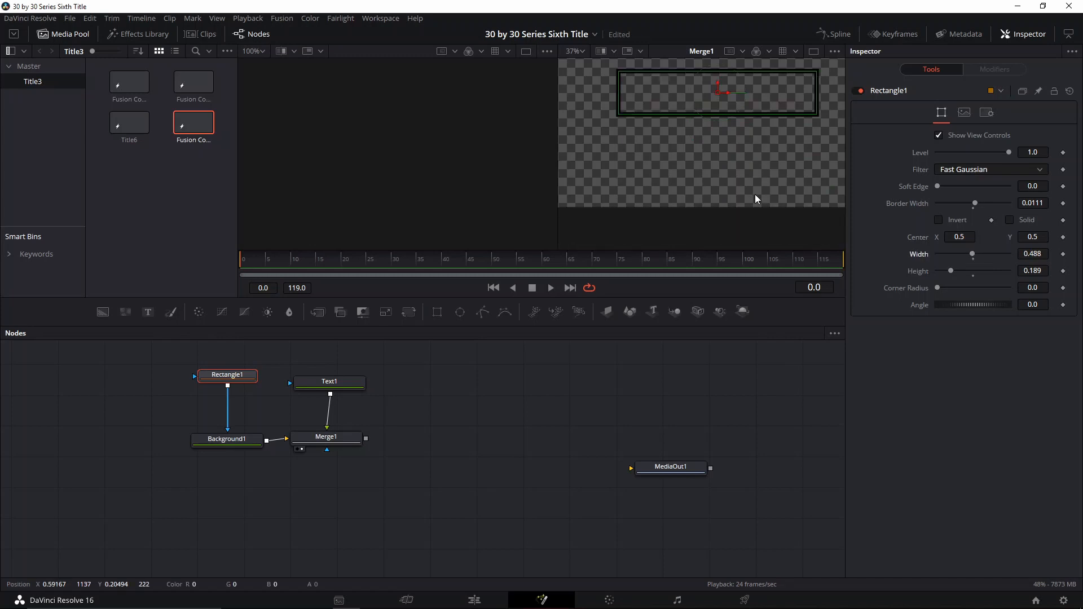
scroll(755, 194, up, 2)
scroll(755, 194, down, 1)
drag(773, 183, 748, 168)
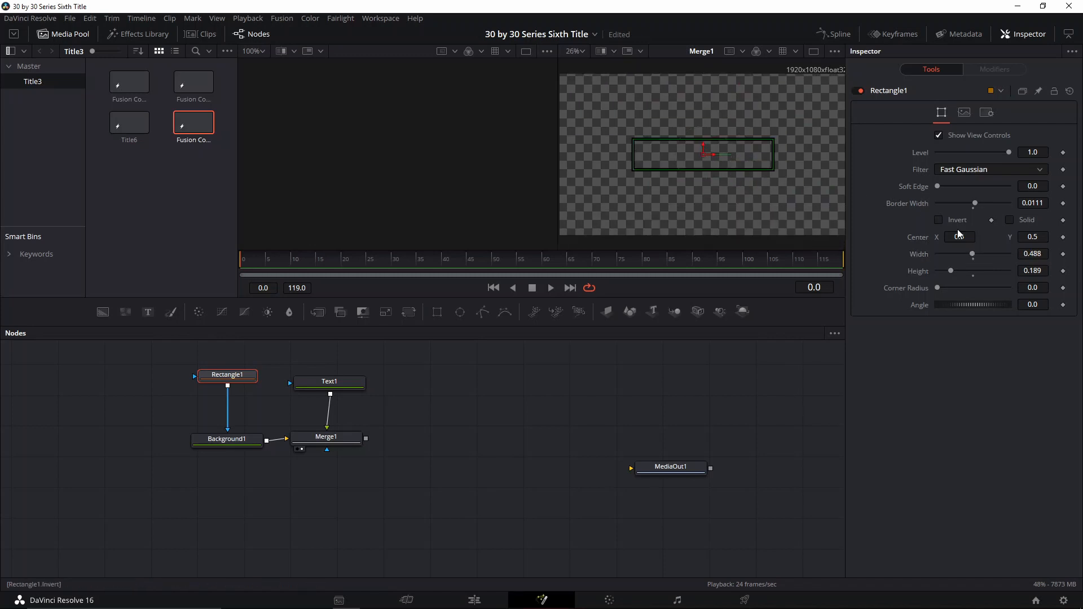
drag(974, 252, 967, 252)
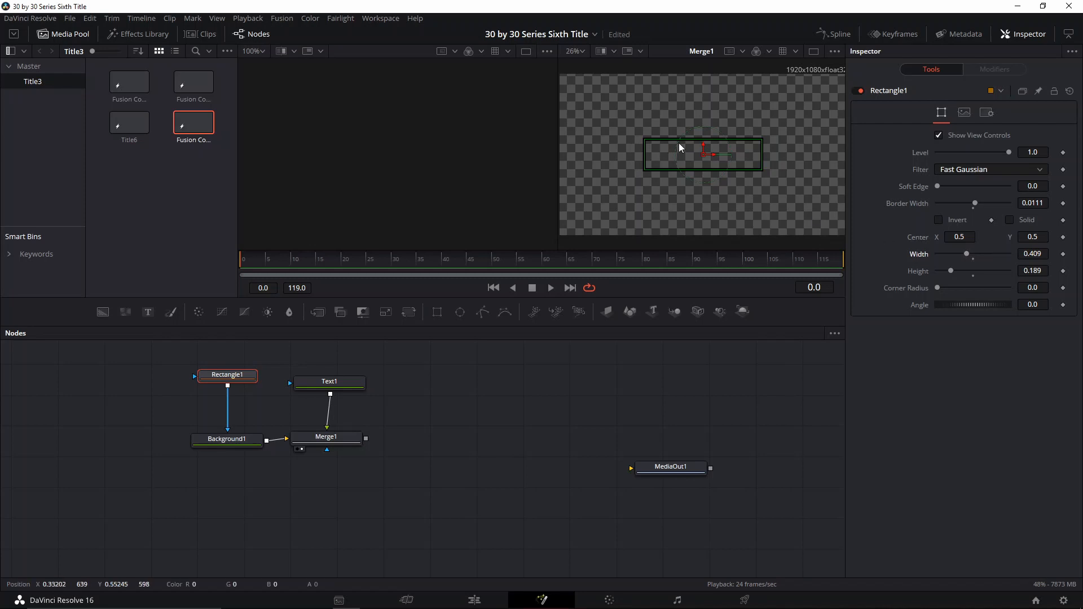
- Enter MAIN as the Text node's styled text
click(321, 436)
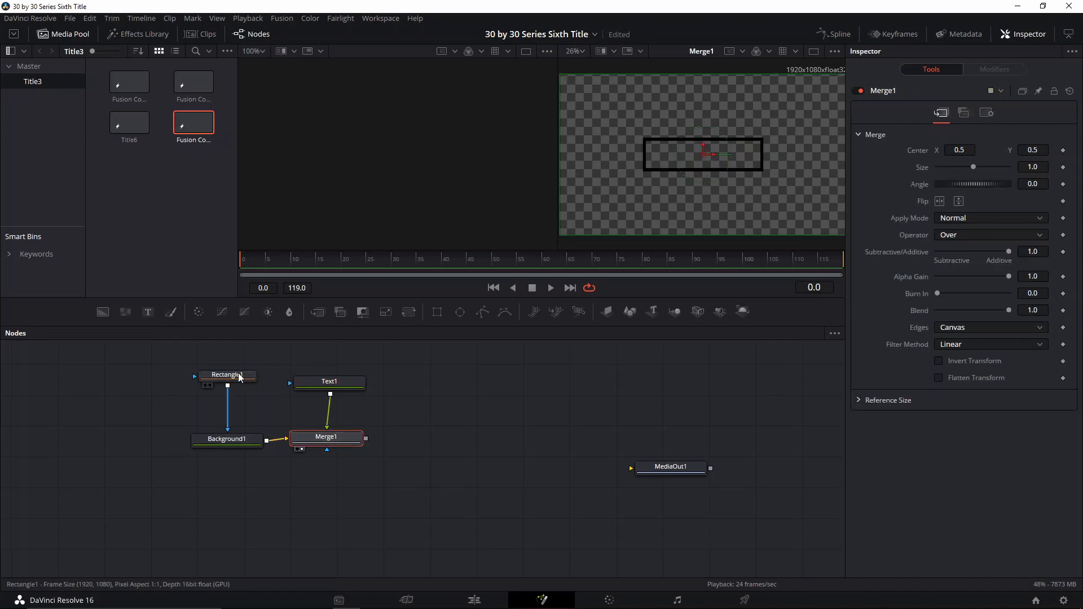
click(225, 375)
click(336, 382)
click(977, 191)
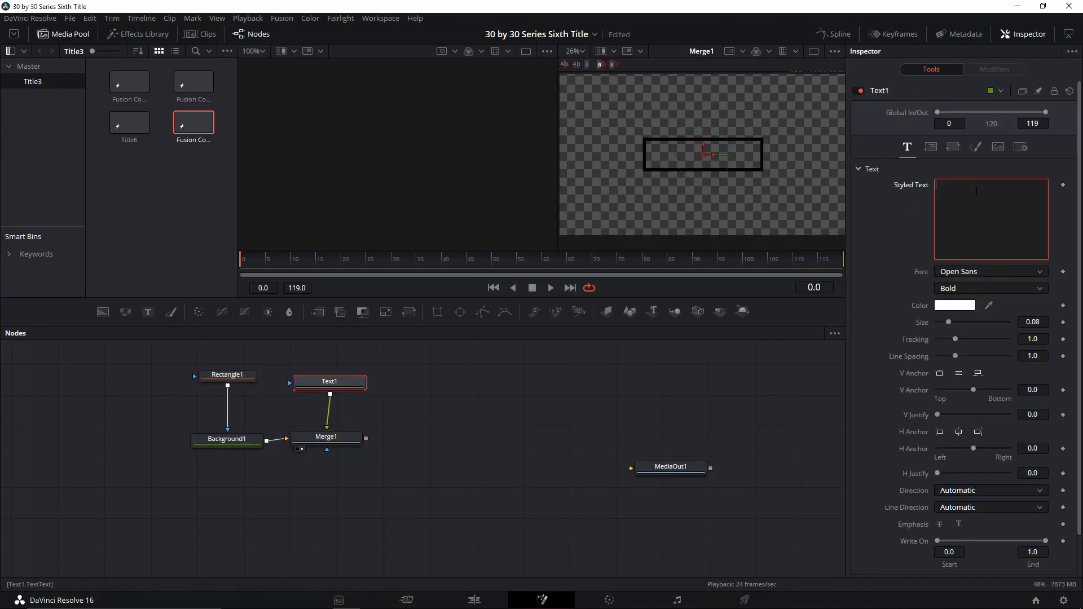
text(MAIN)
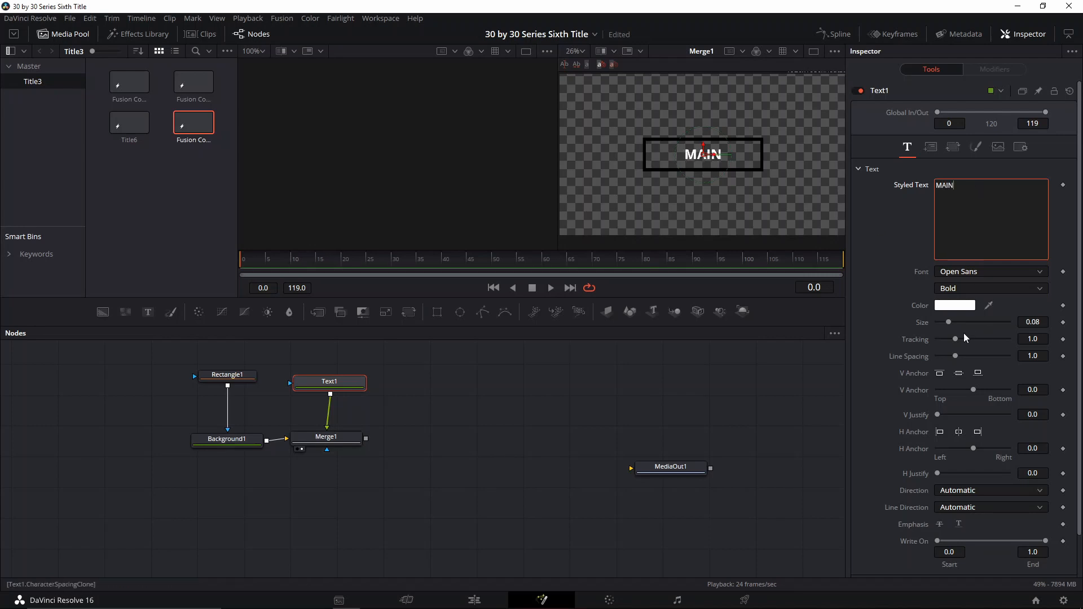
- Set the text style to Light, size about 0.1378 and tracking about 1.291
click(954, 288)
click(958, 351)
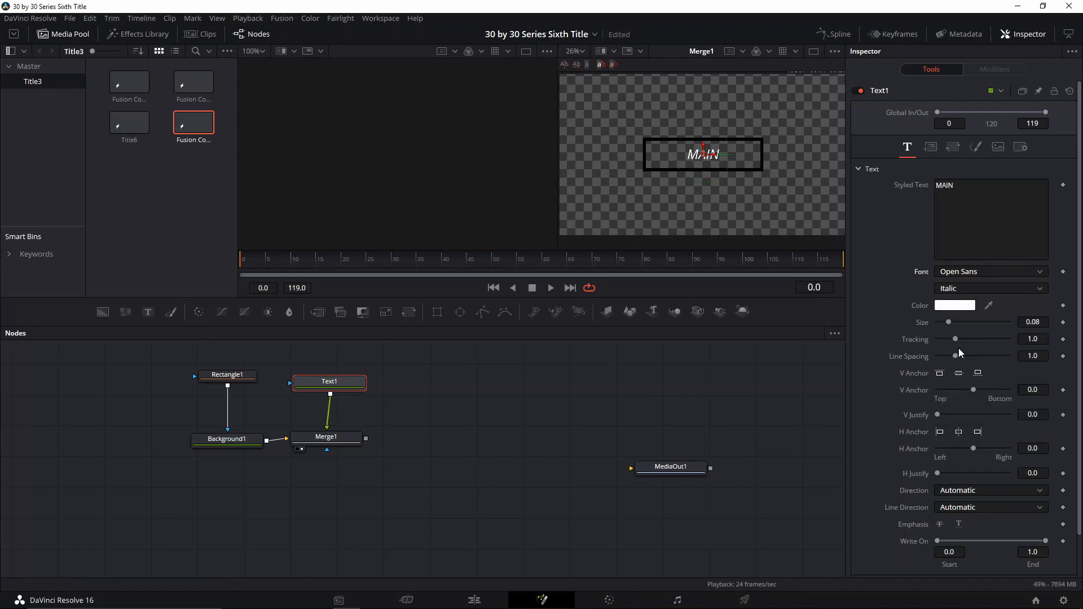
click(965, 288)
click(956, 364)
drag(952, 323, 962, 339)
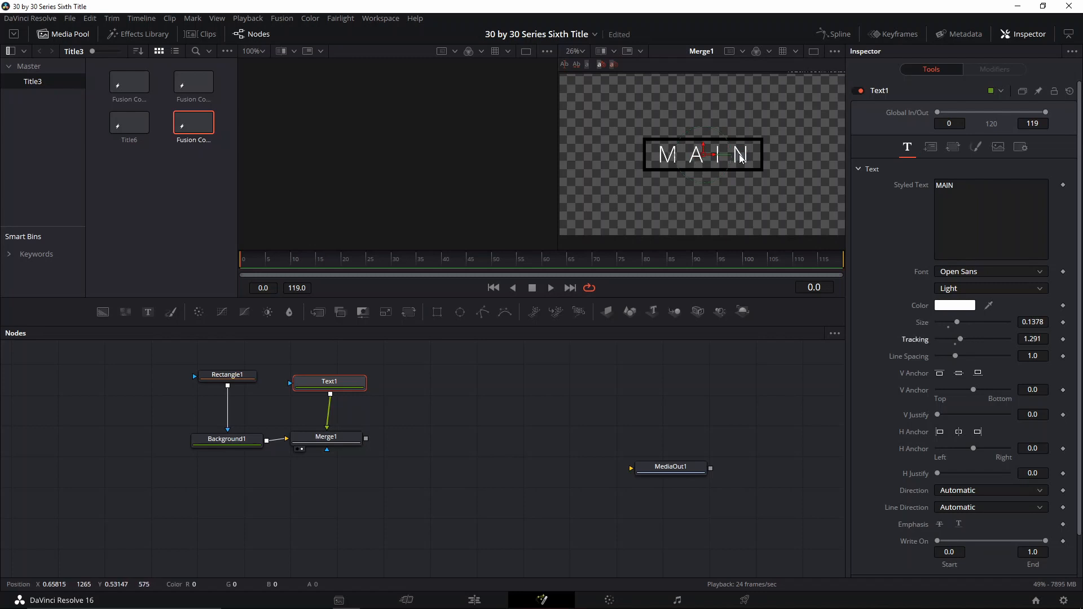
- Add a Transform node after the Merge node
click(328, 438)
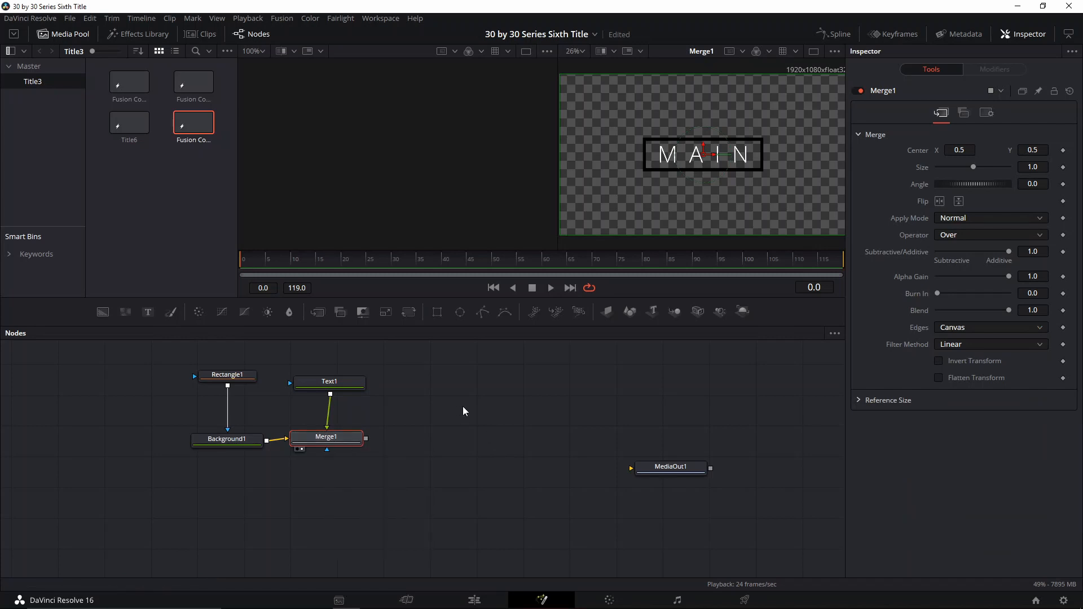
key(shift+space)
text(TRANS)
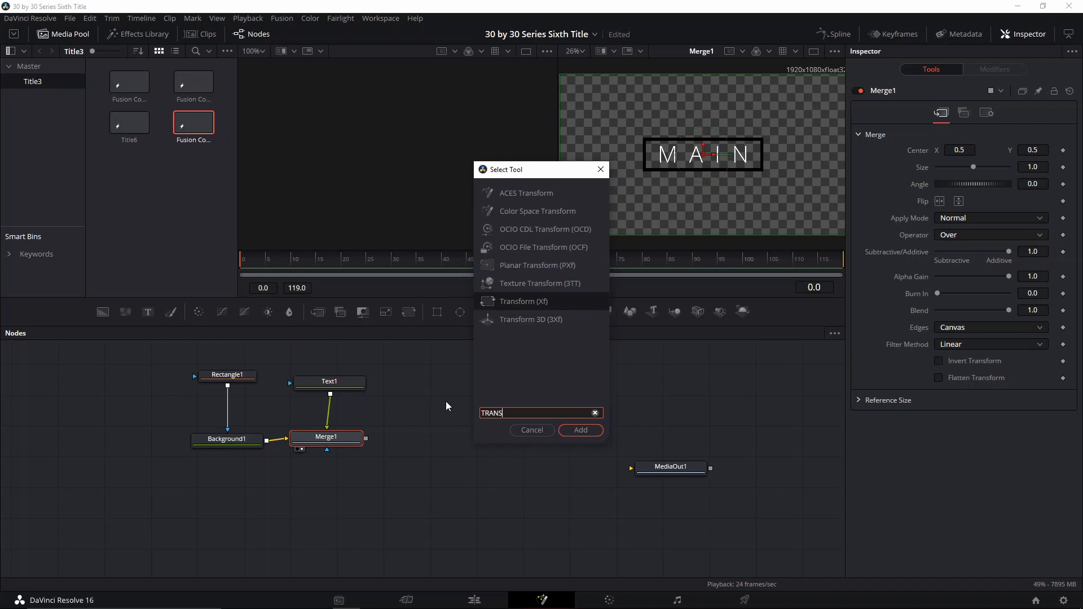
key(Return)
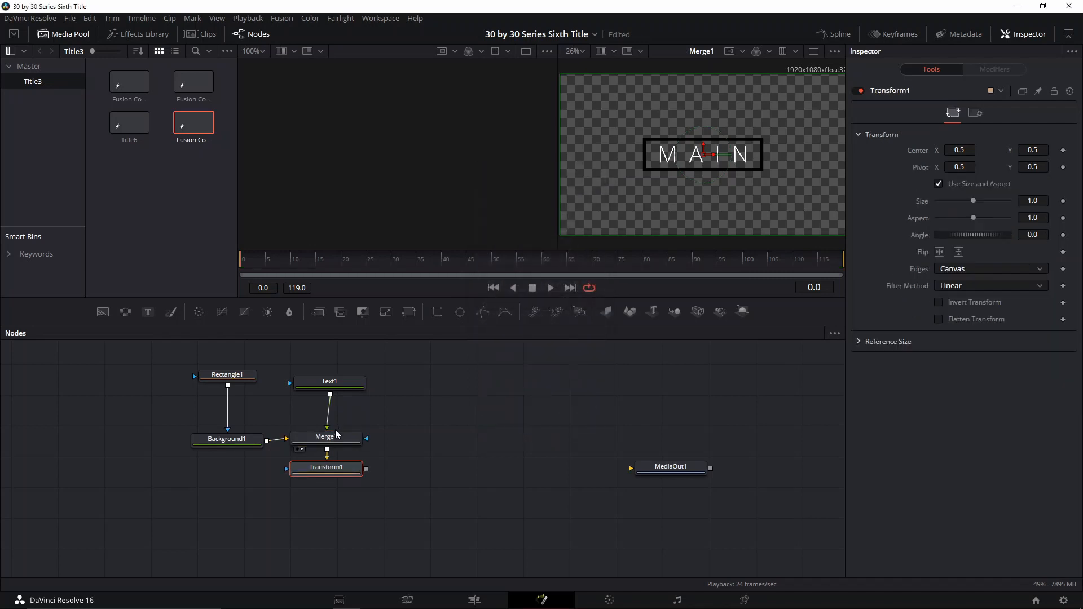
drag(343, 474, 355, 478)
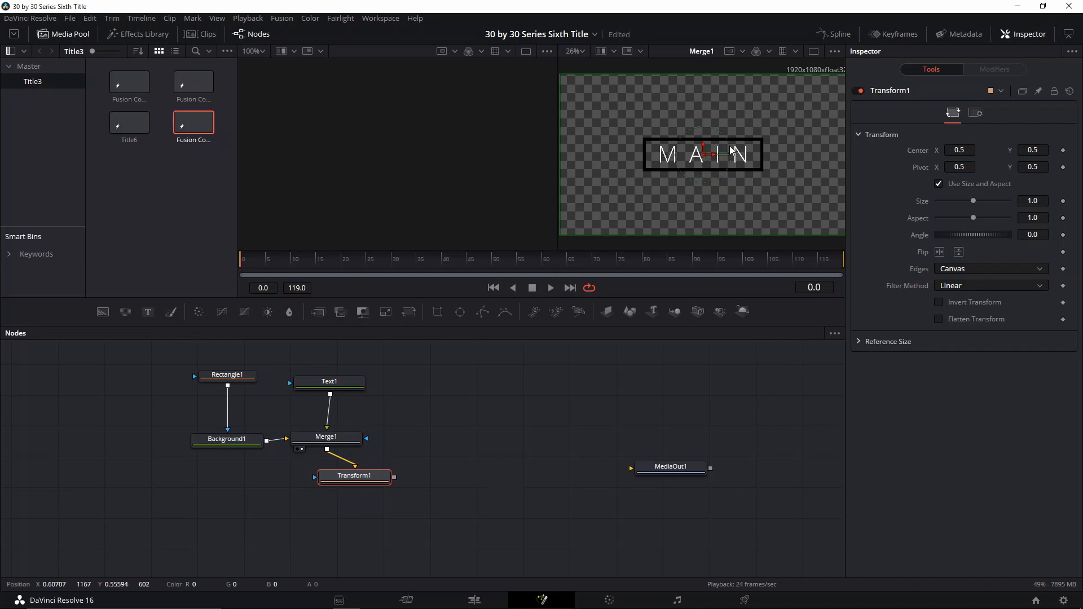
drag(701, 156, 697, 156)
key(ctrl+z)
drag(974, 201, 968, 199)
key(ctrl+z)
- Show the Transform node's output in the viewer
drag(378, 477, 360, 480)
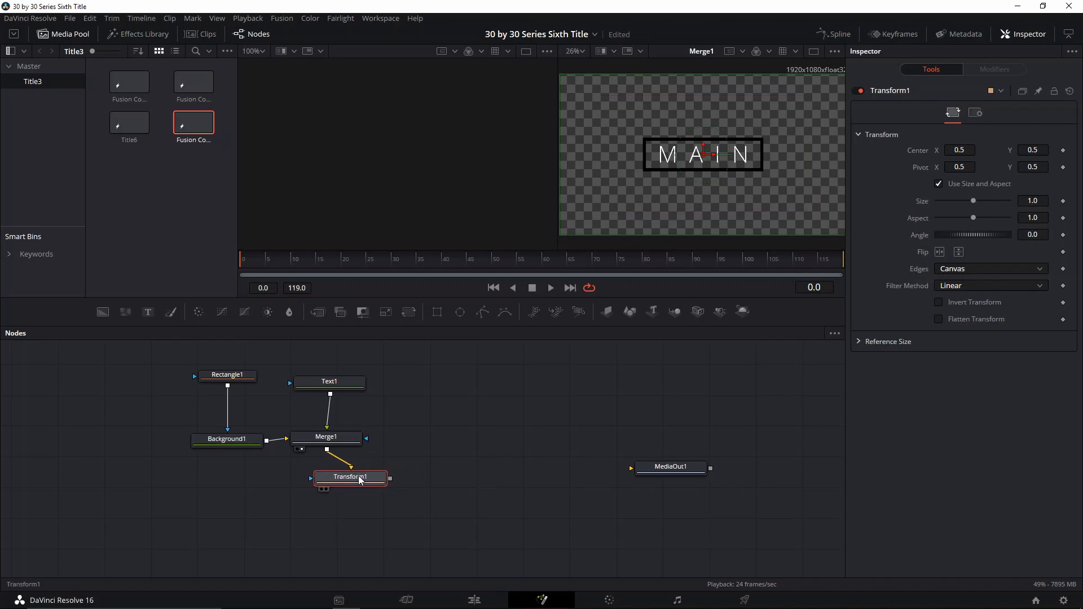
key(2)
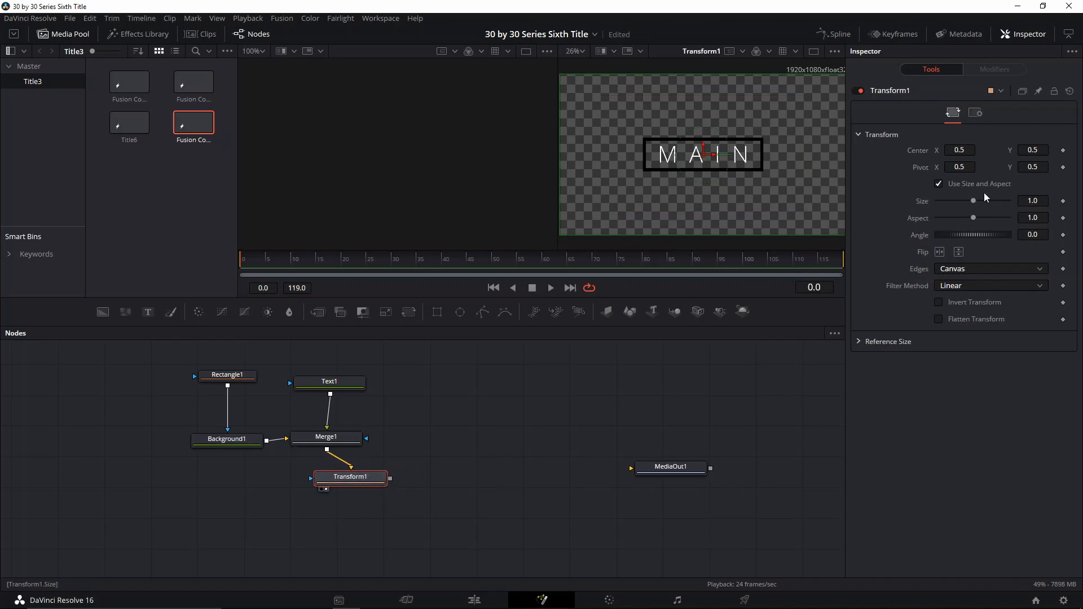
drag(975, 201, 955, 205)
key(ctrl+z)
drag(361, 487, 371, 492)
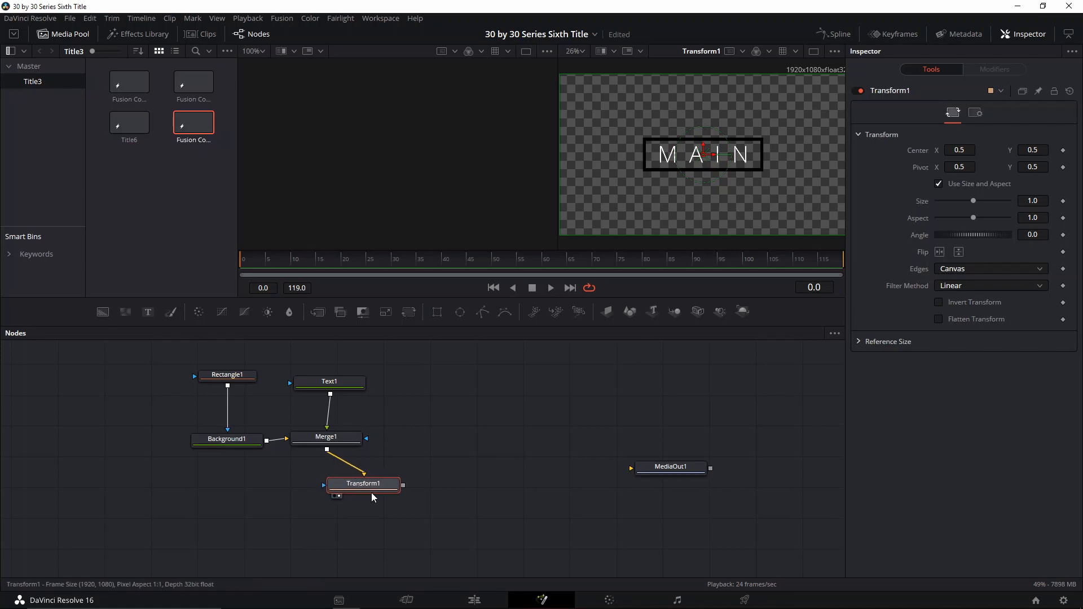
- Move the rectangle and text together to the left within the frame
scroll(723, 184, down, 3)
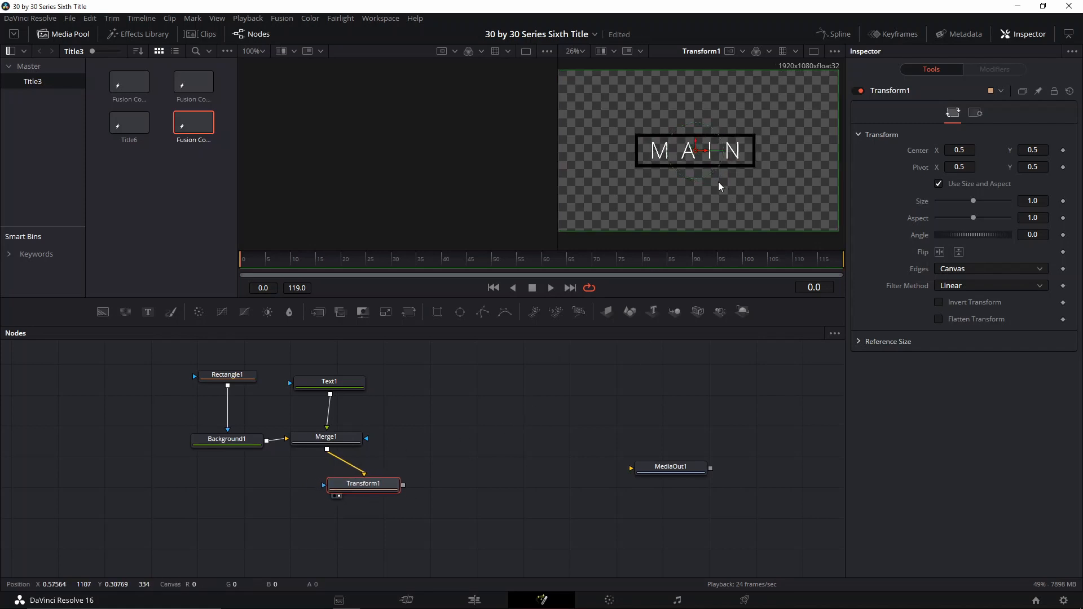
drag(715, 151, 726, 176)
scroll(727, 172, up, 1)
scroll(727, 173, down, 1)
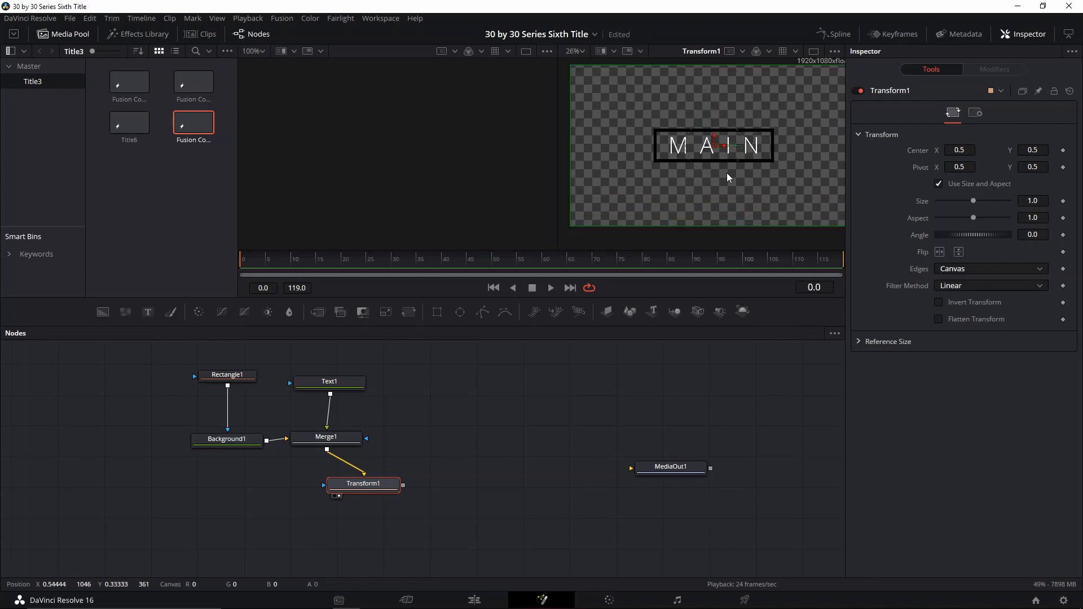
click(234, 376)
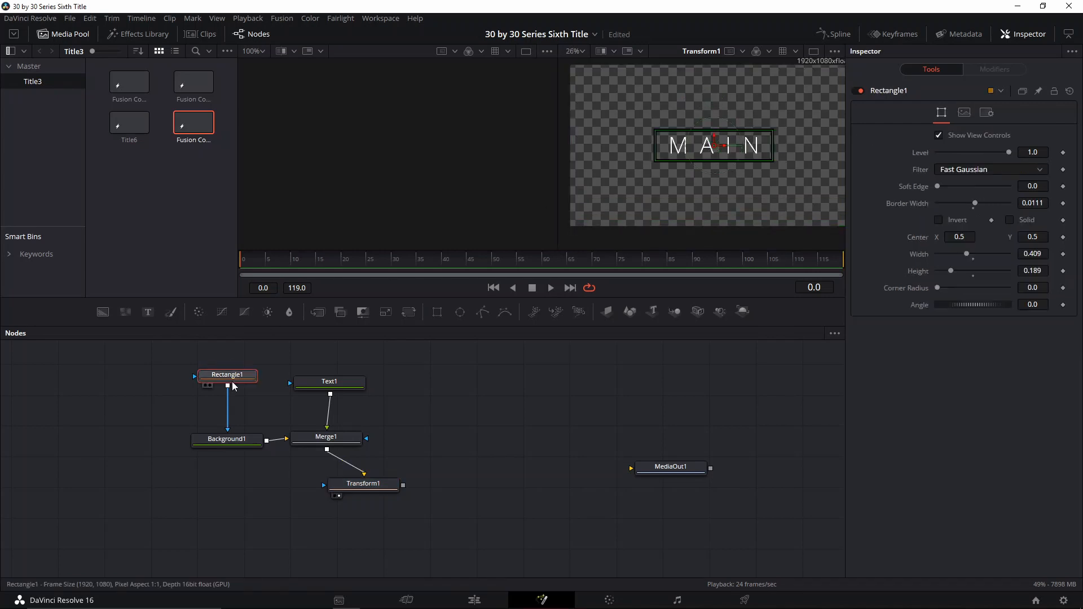
click(341, 387)
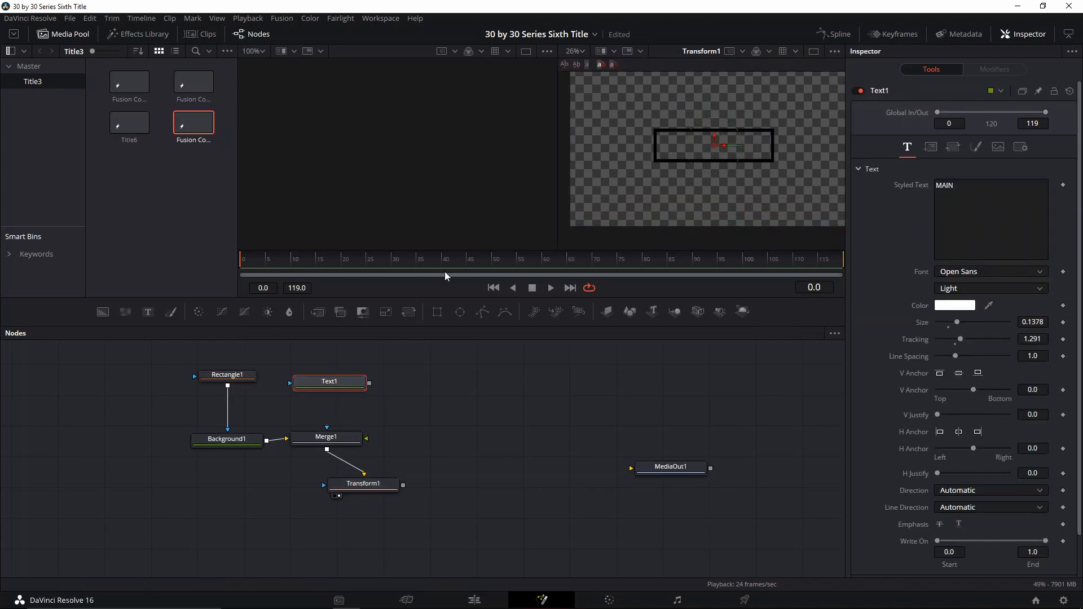
ctrl+click(231, 376)
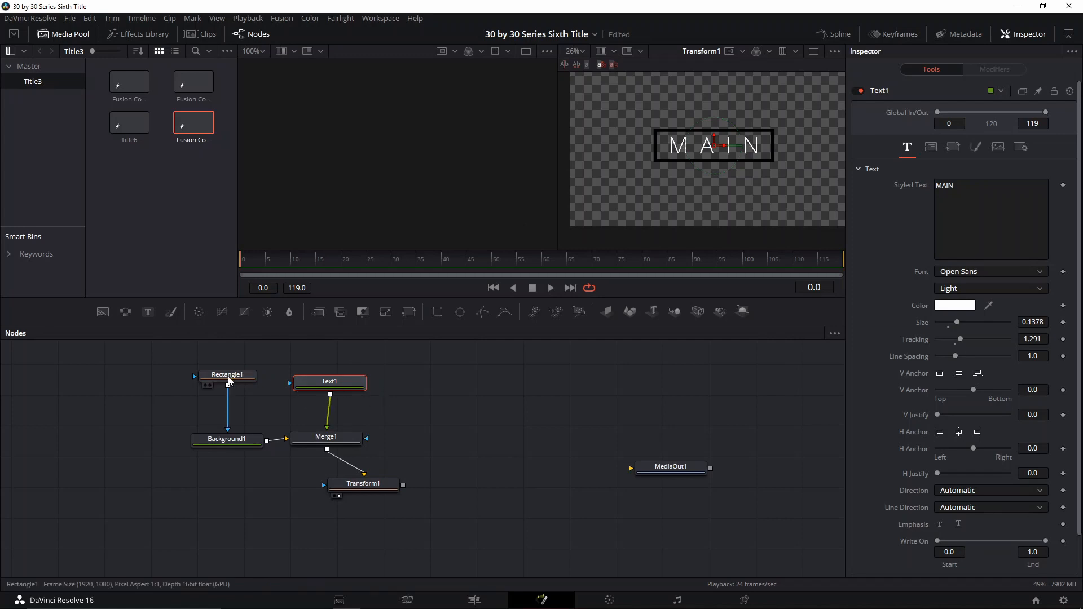
drag(725, 152, 669, 153)
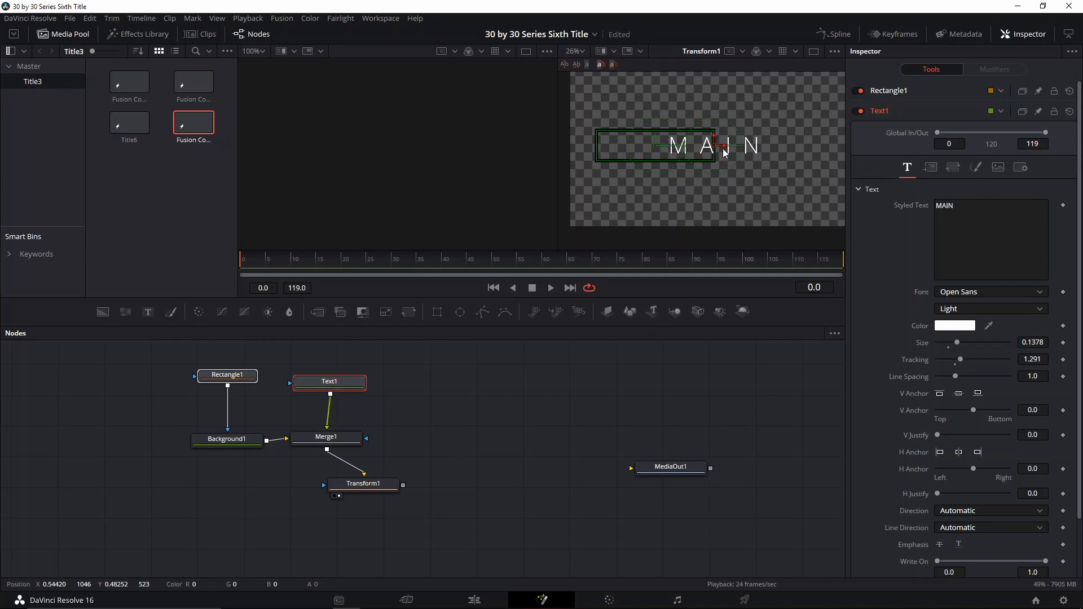
drag(725, 152, 670, 149)
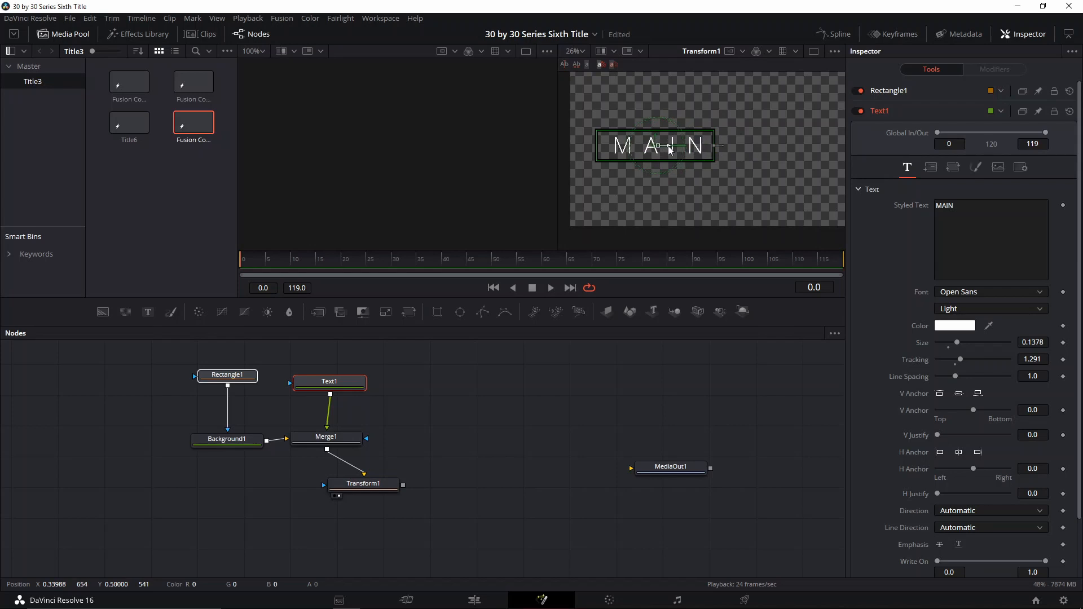
- Set keyframes for the Transform node's Size and Angle at frame 21
click(377, 487)
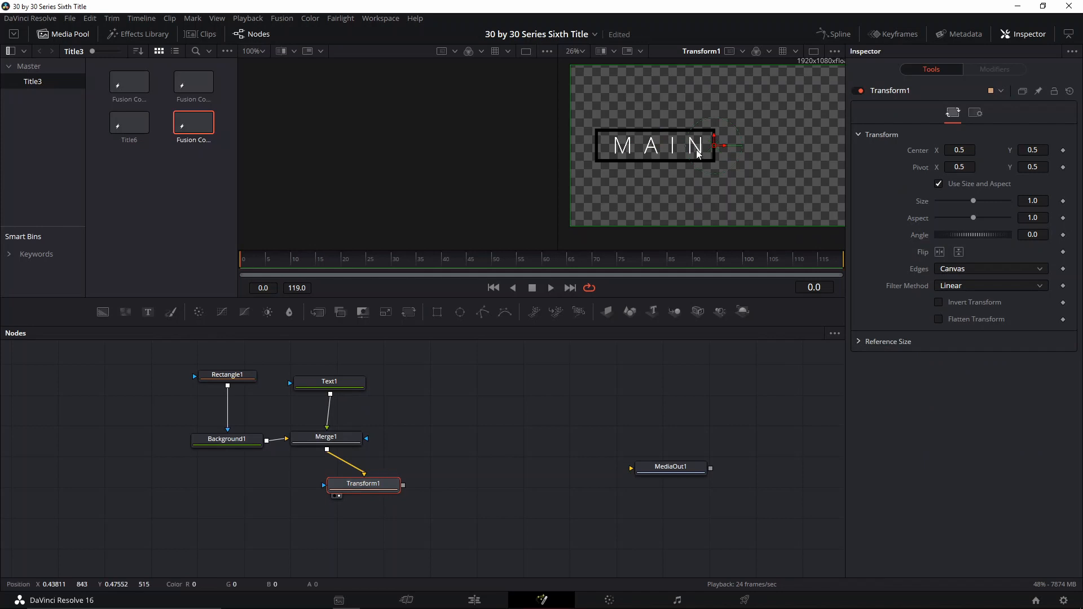
scroll(712, 150, down, 1)
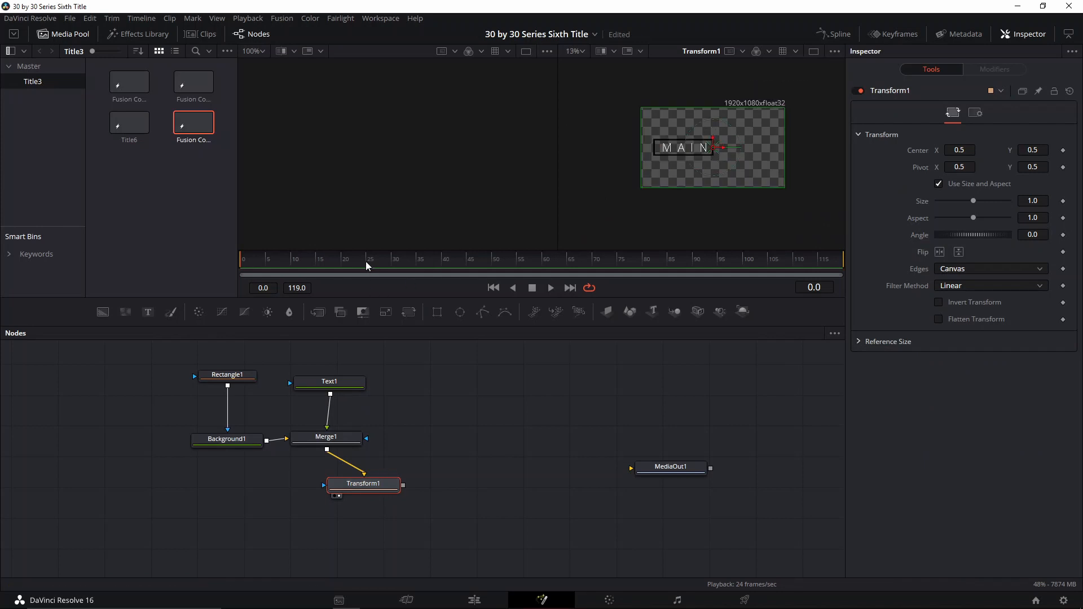
drag(367, 265, 342, 264)
click(1062, 202)
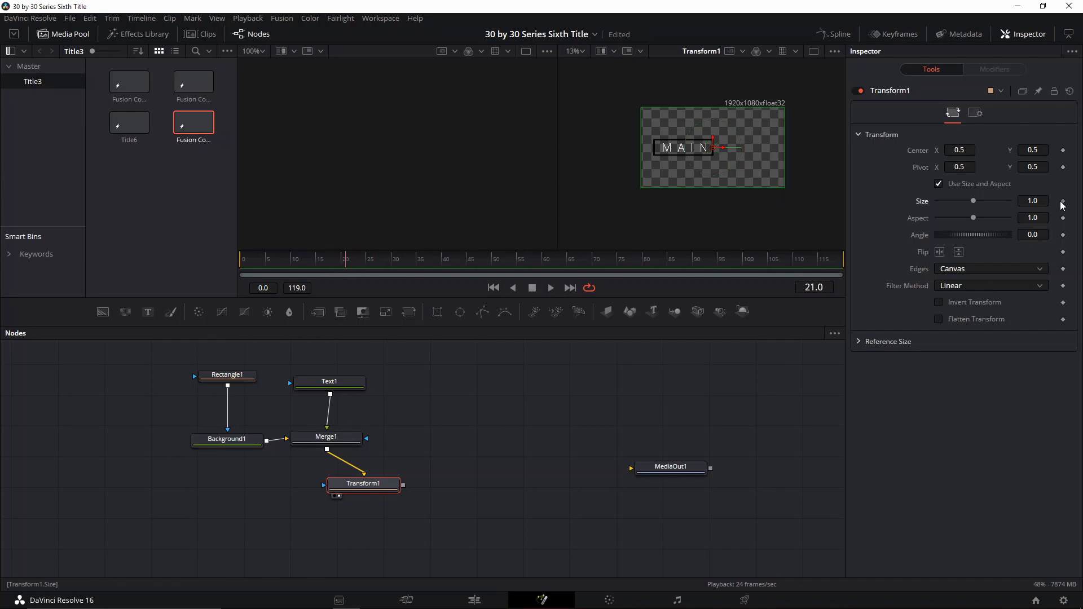
click(1064, 235)
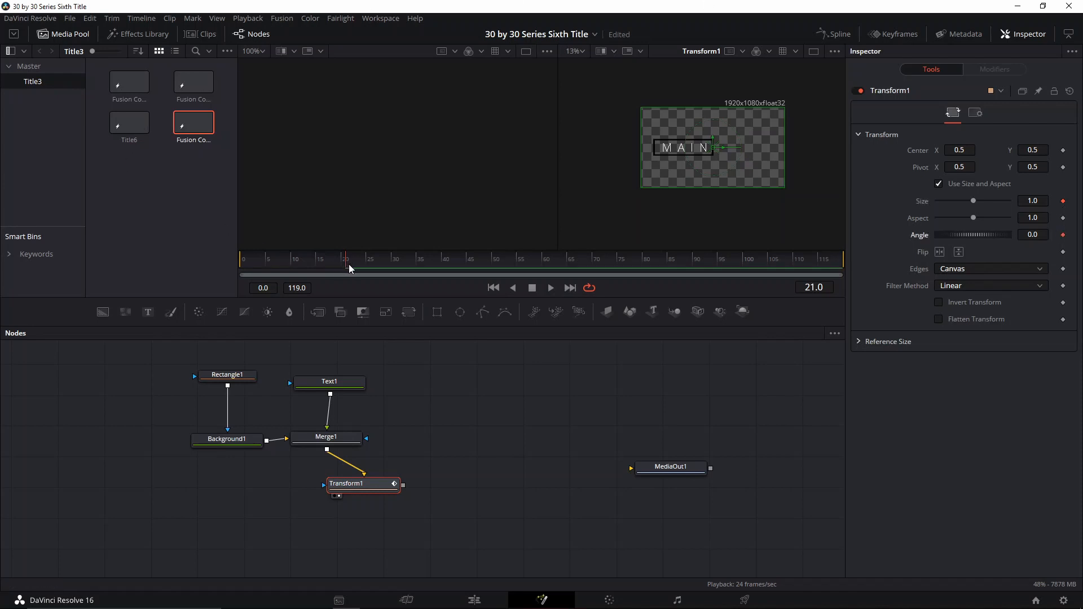
- At frame 12, set the Transform size to 0 and the angle to -190
click(316, 261)
key(Left)
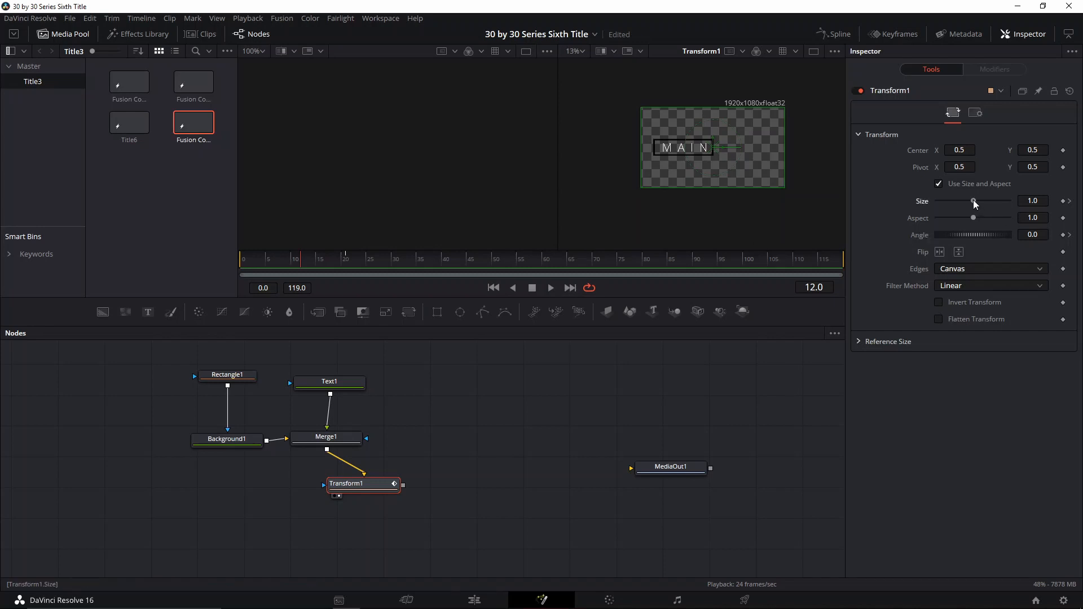
drag(974, 201, 922, 208)
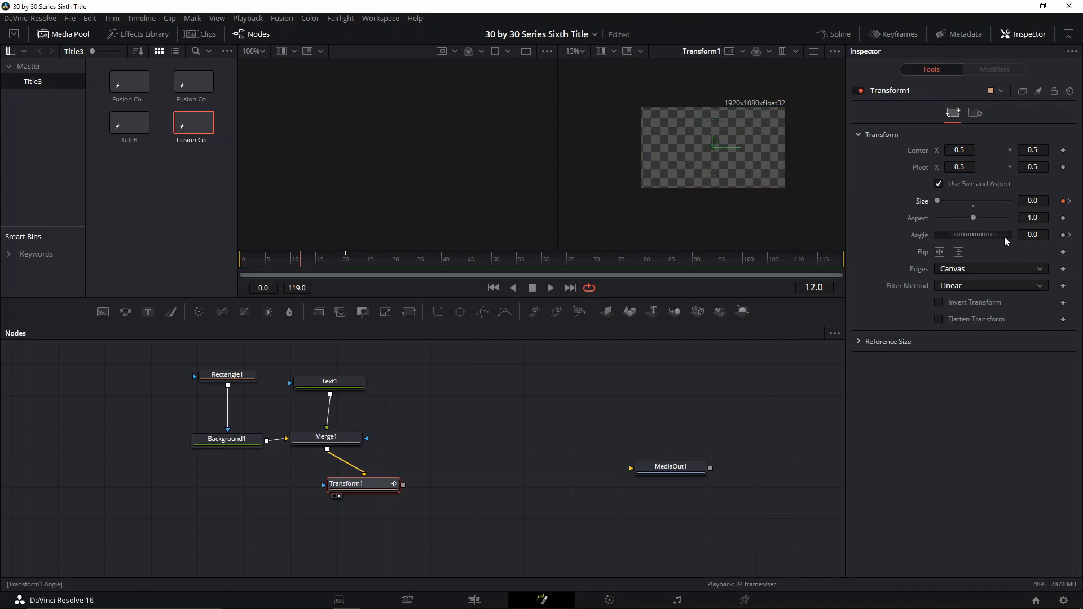
click(1032, 234)
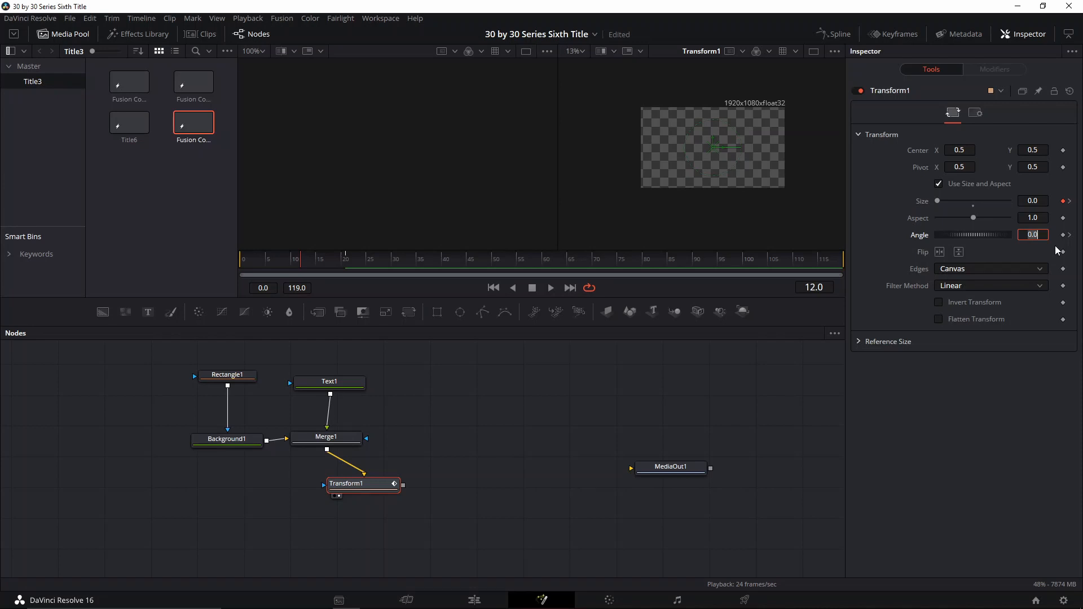
key(BackSpace)
text(-190)
key(Return)
- Keyframe the Transform angle at 5.76 around frame 25 and back to 0 at frame 28
key(space)
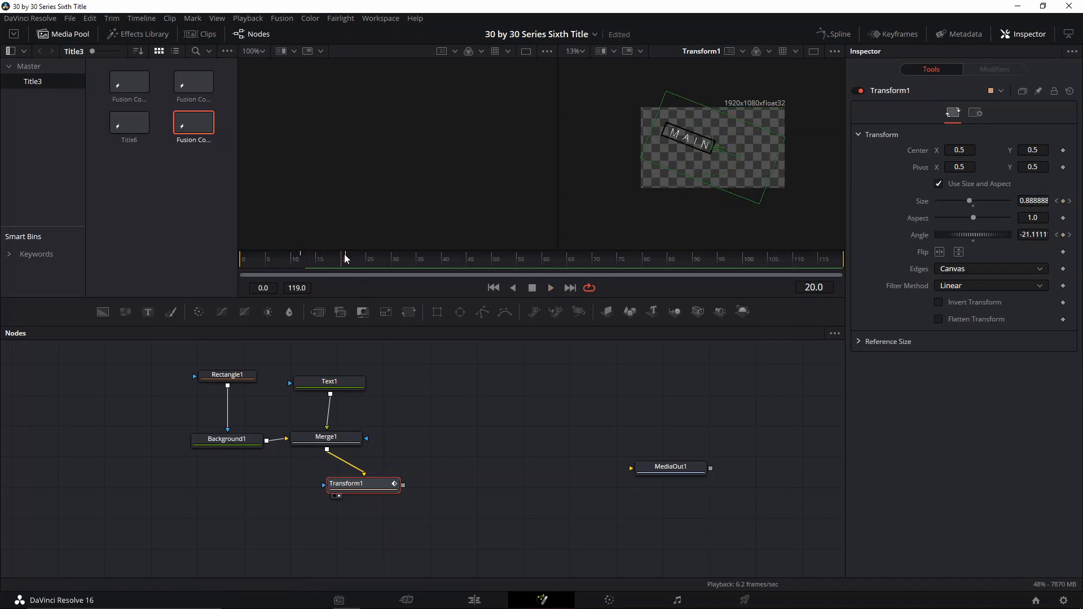
click(346, 257)
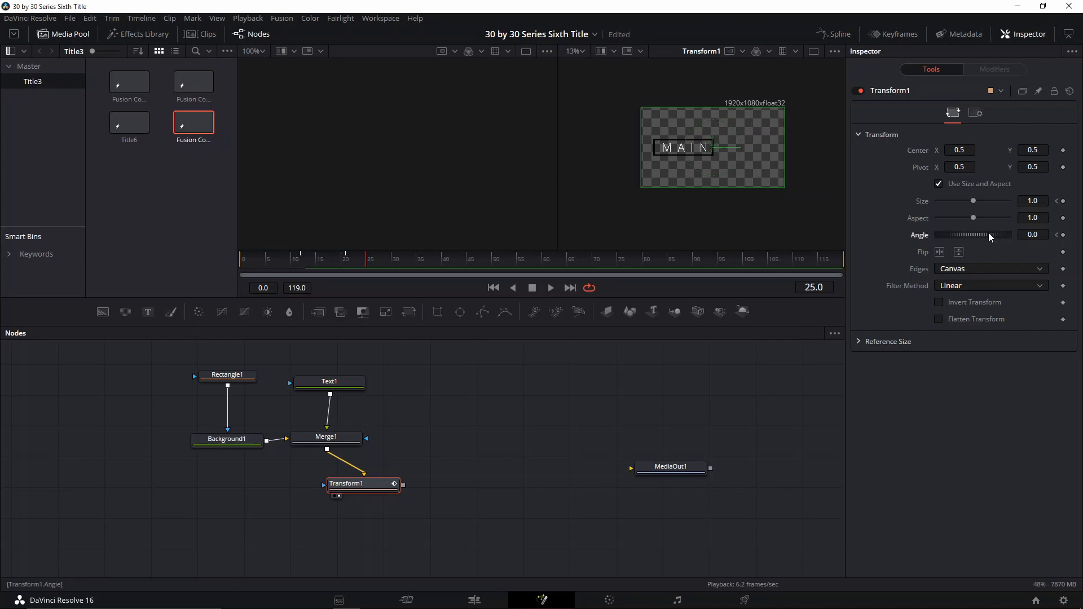
drag(989, 233, 1011, 229)
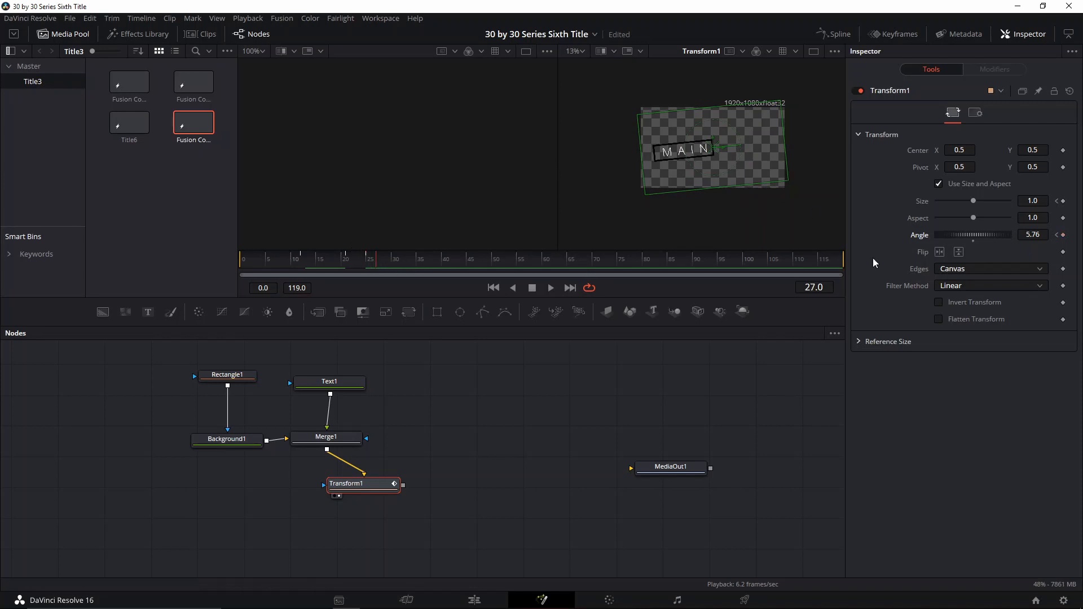
key(Right)
double_click(1040, 232)
text(0)
key(Tab)
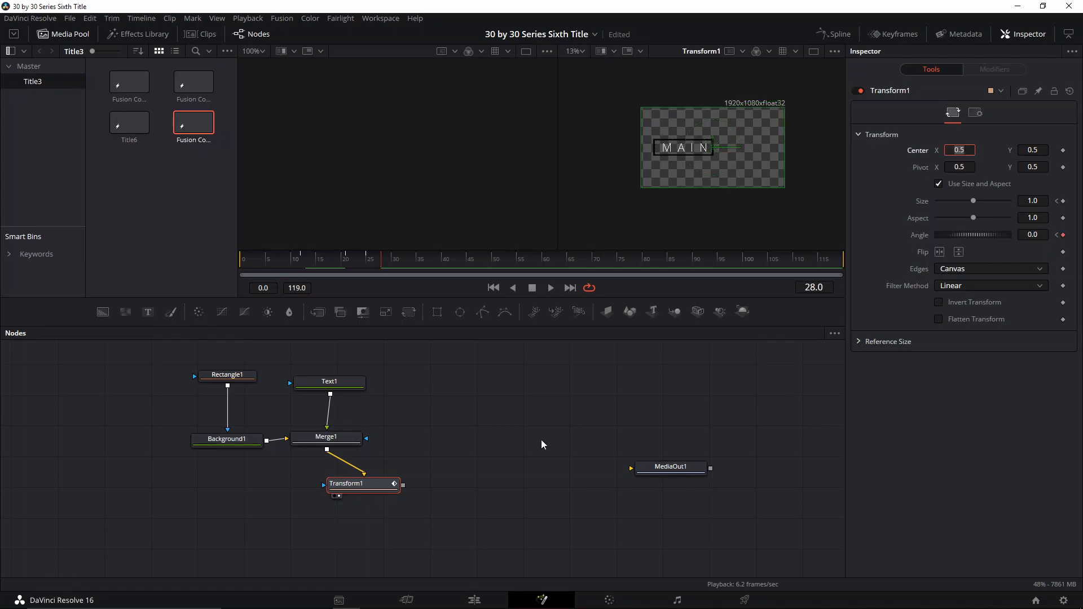
- Play back and scrub the title's spin-in animation to check it
click(303, 261)
key(space)
scroll(711, 149, up, 2)
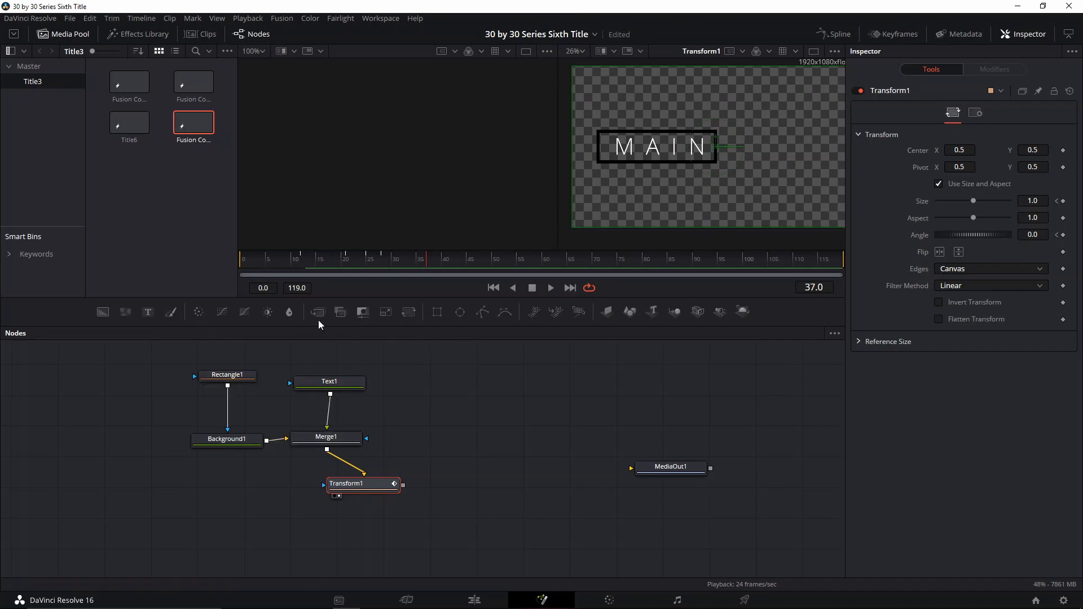
drag(382, 259, 369, 261)
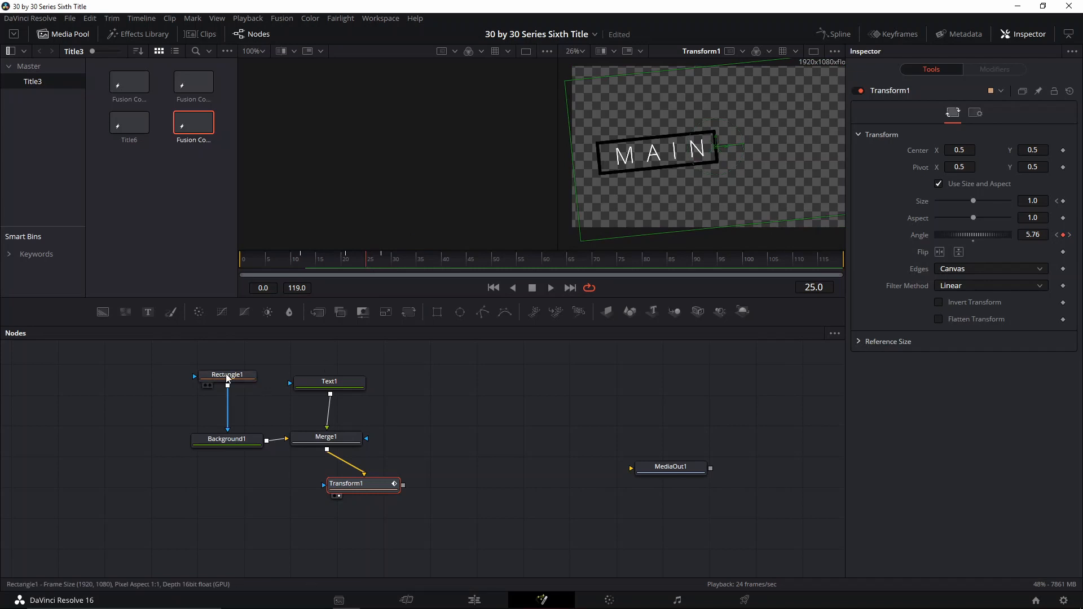
- Animate the rectangle's corner radius from 0 at frame 25 to 1.0 at frame 29
mouse_move(226, 377)
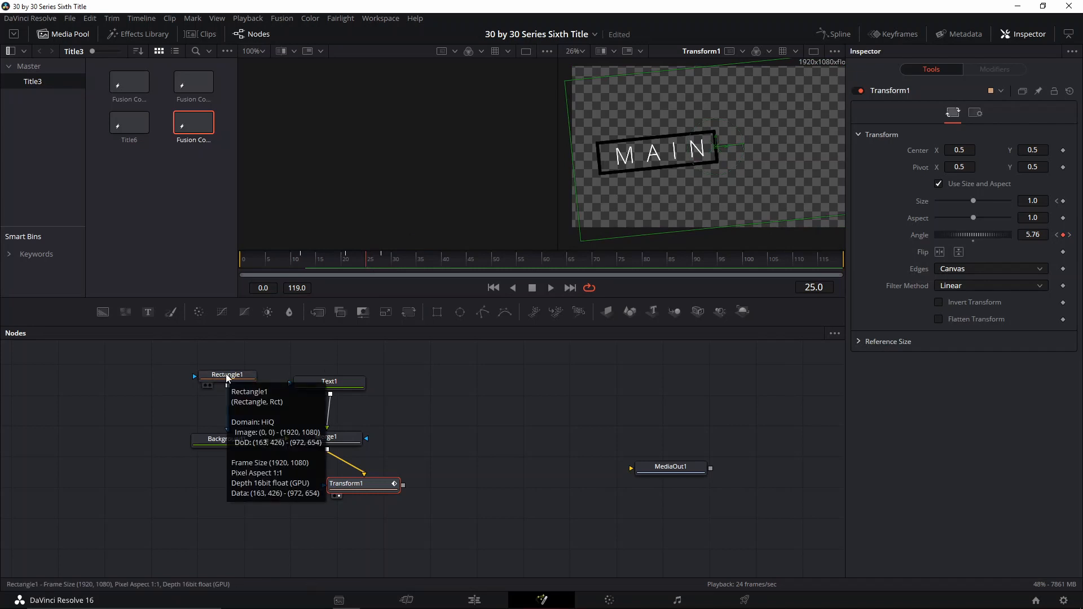
click(228, 376)
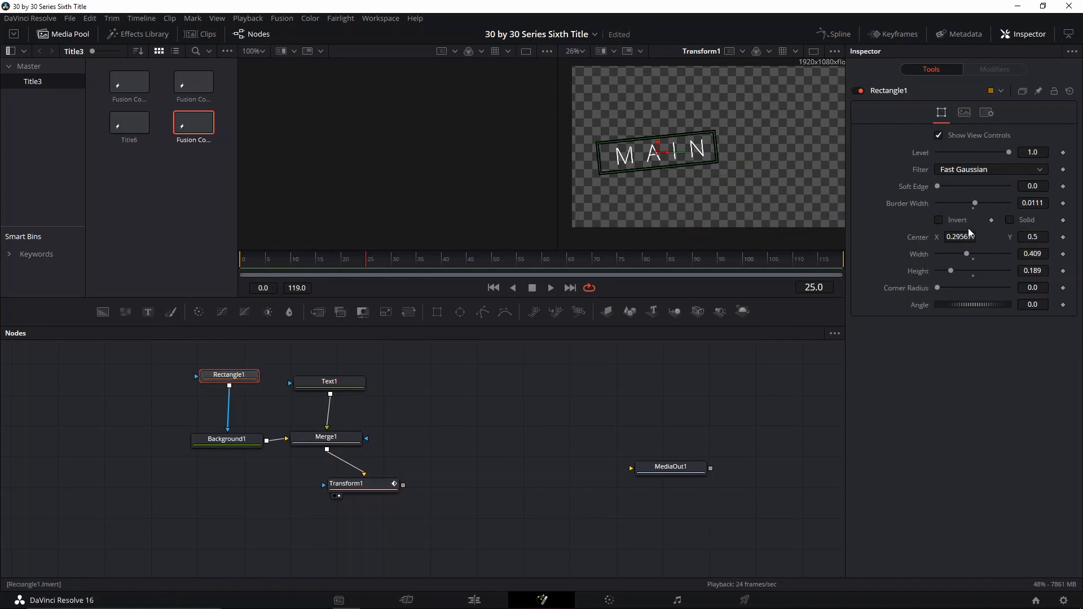
click(1064, 288)
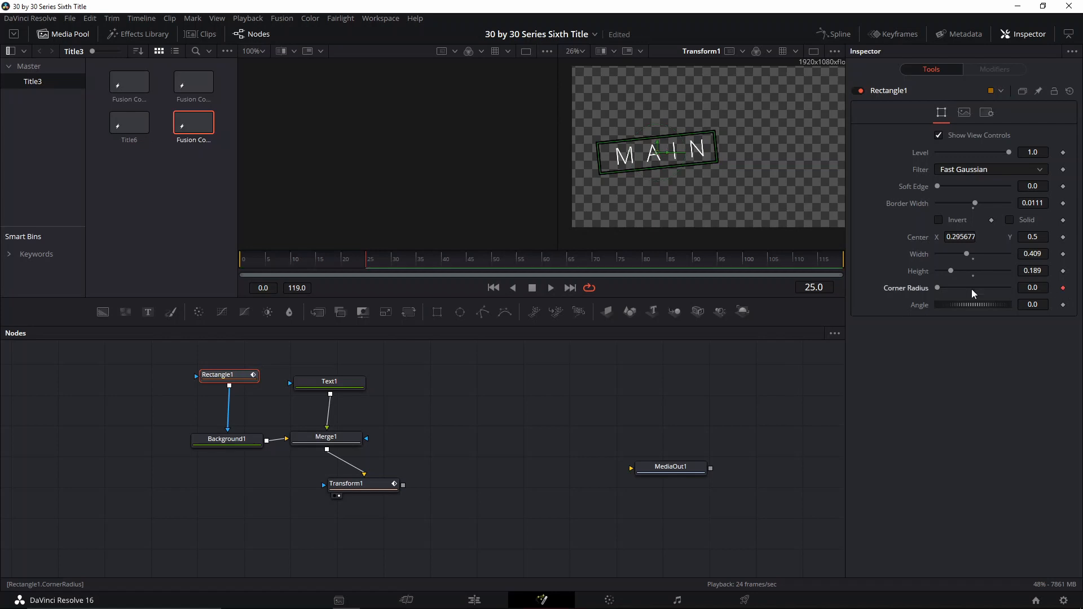
key(Right)
key(Right)
key(Right)
key(Right)
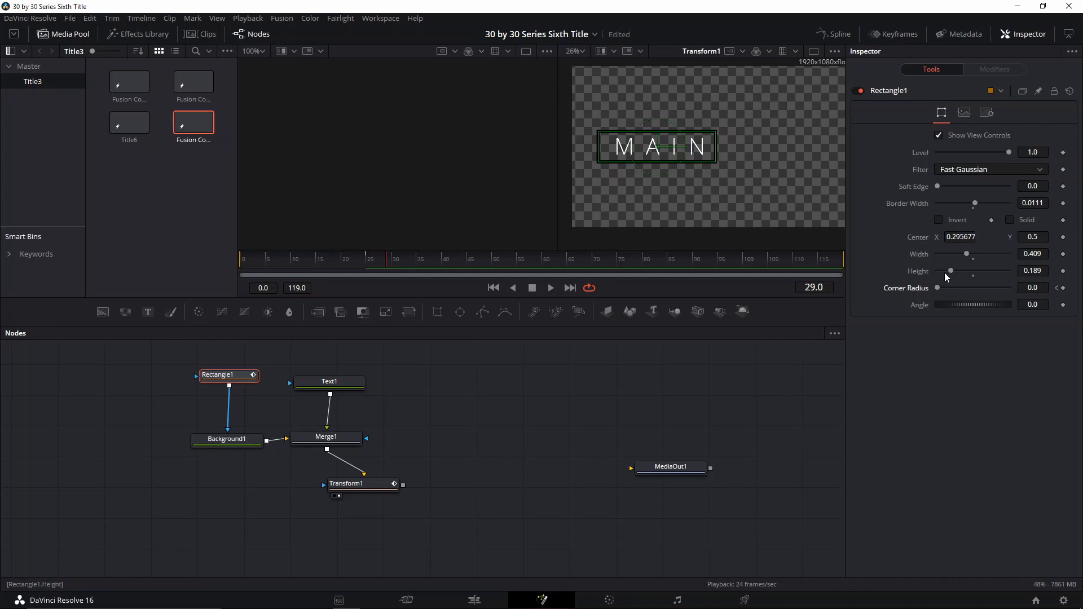
drag(940, 287, 1042, 286)
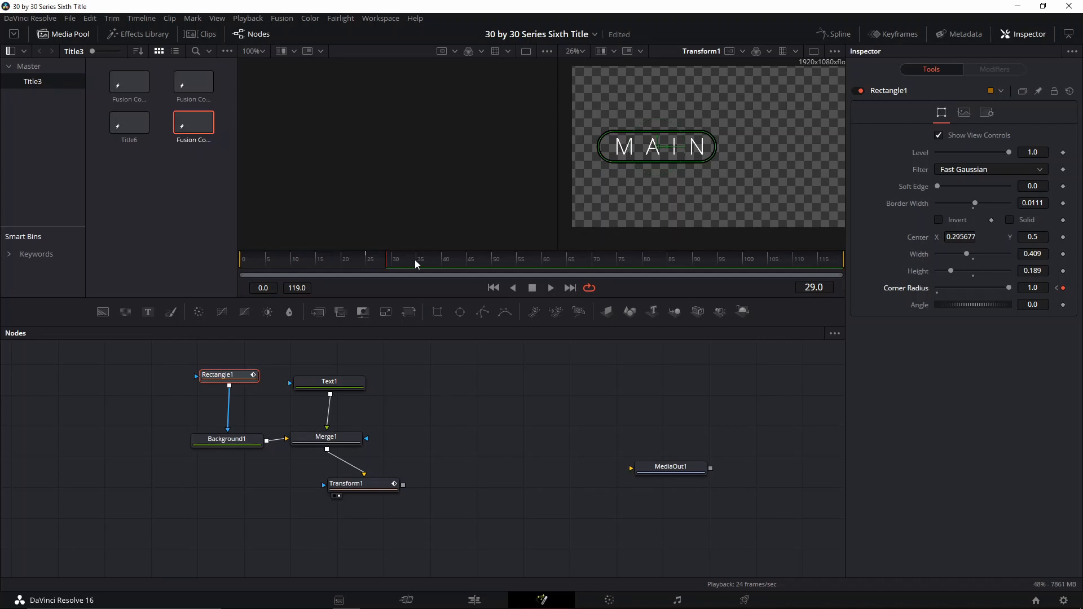
- Play the animation from the start to preview the title
click(312, 260)
key(space)
key(space)
drag(363, 262, 248, 267)
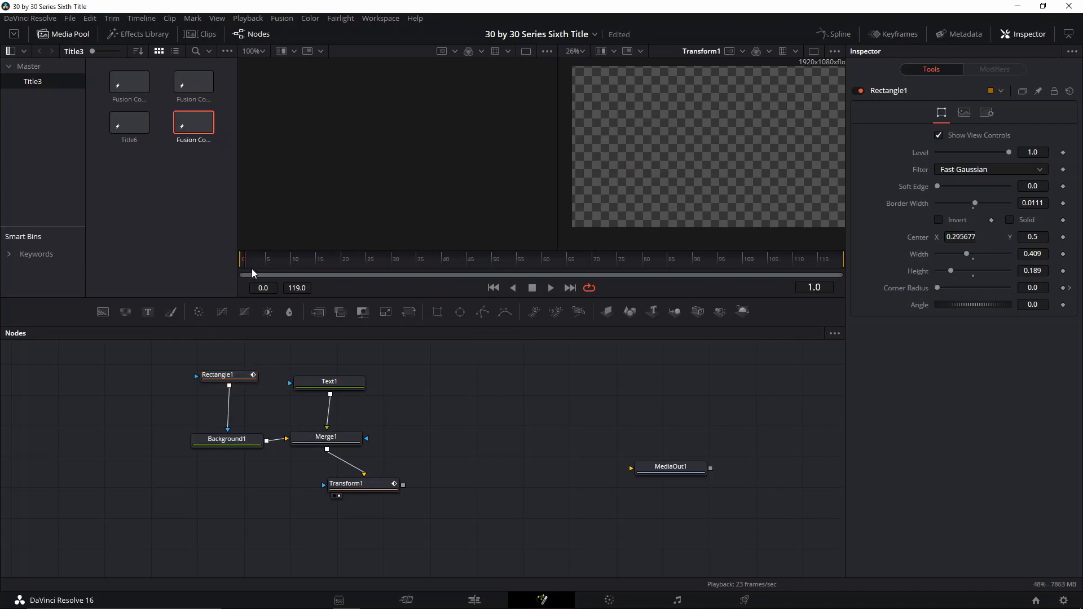
key(space)
key(space)
key(space)
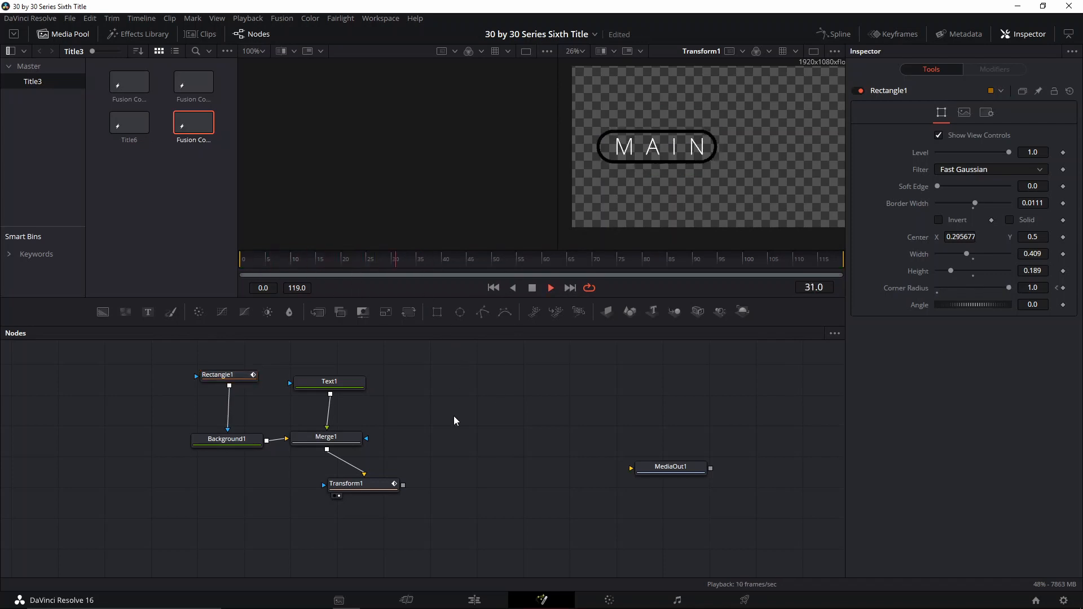
- Duplicate the whole node tree and place the copy beside the original nodes
drag(162, 353, 425, 496)
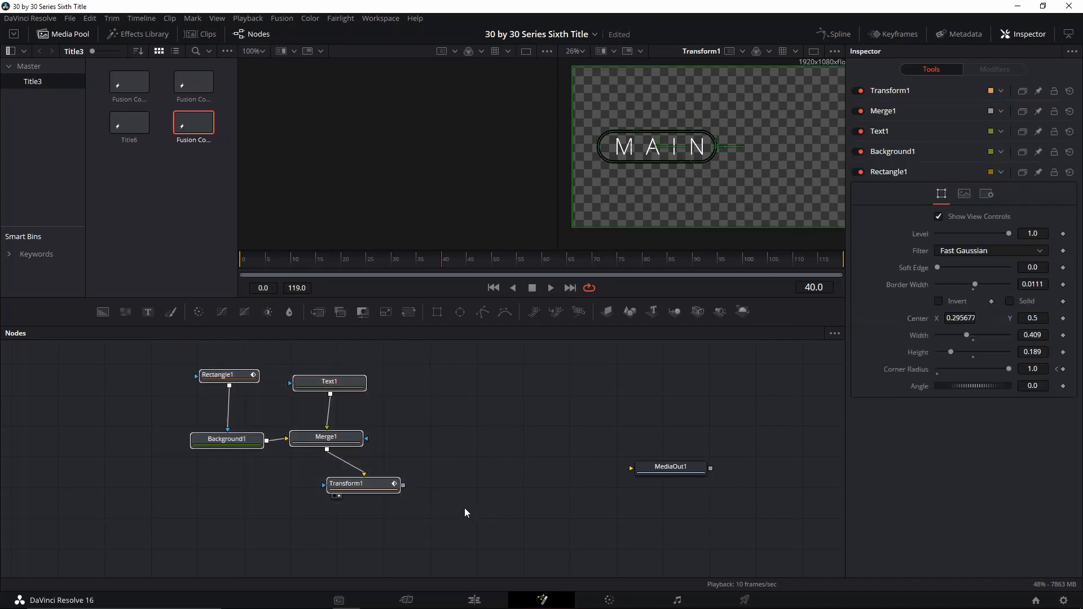
key(ctrl+v)
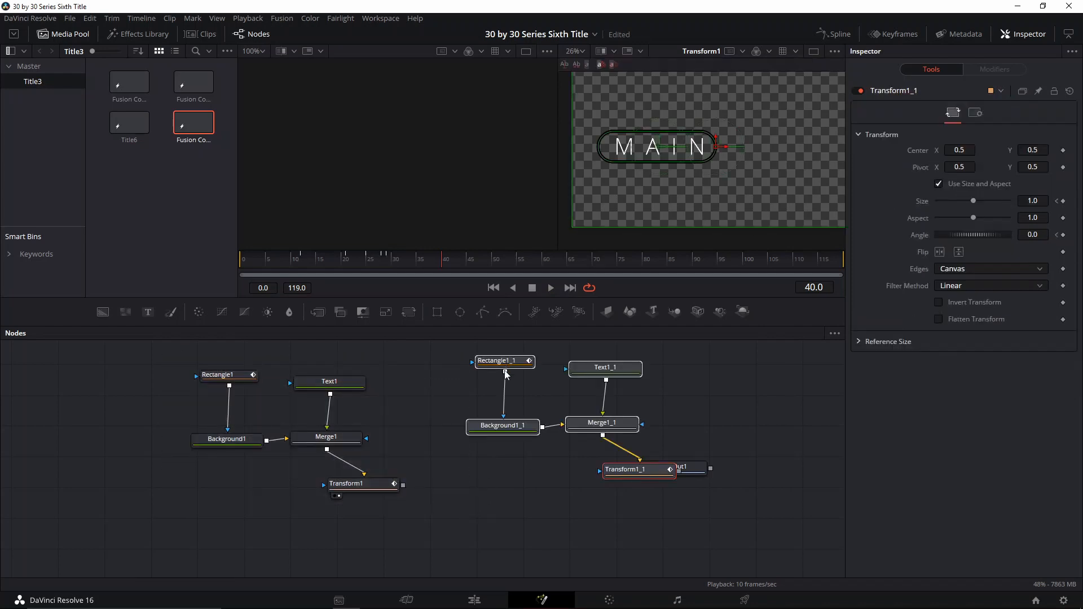
drag(584, 432, 493, 396)
scroll(578, 401, down, 3)
drag(582, 435, 518, 439)
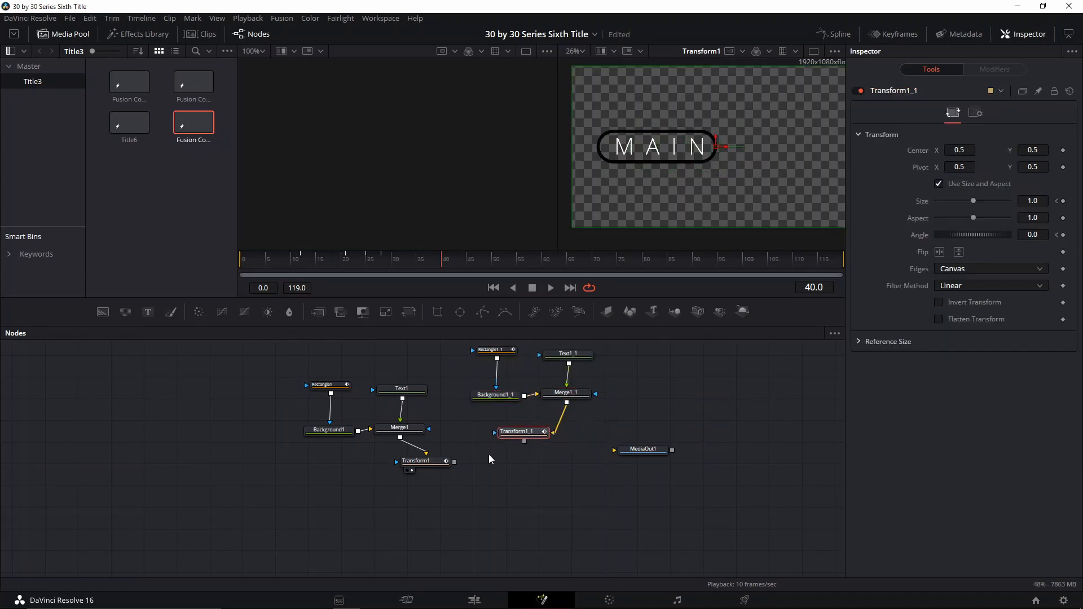
drag(455, 463, 480, 469)
click(502, 490)
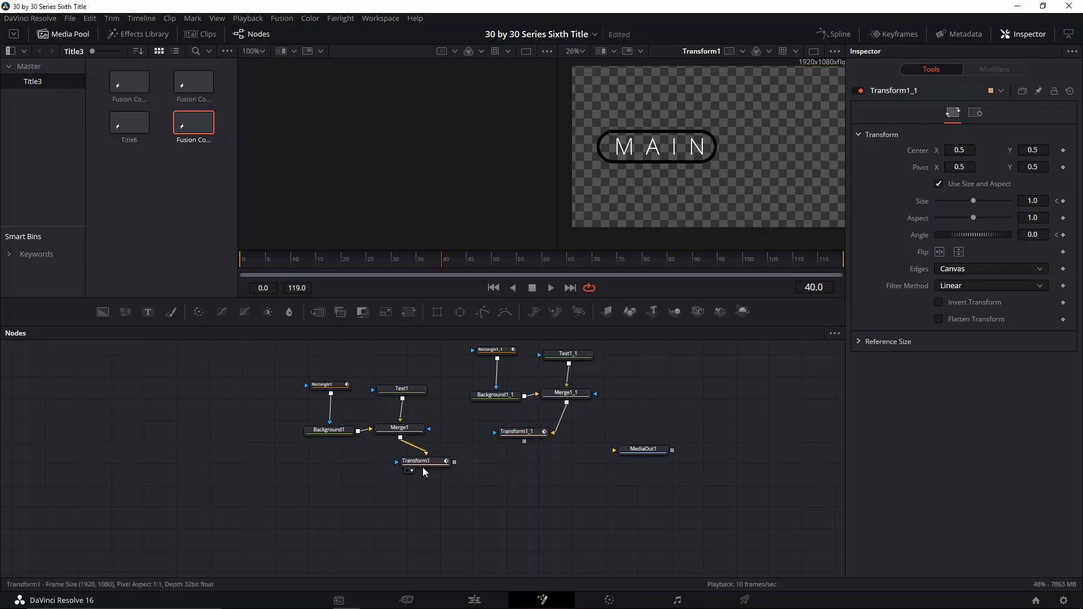
- Add a Merge node and paste a duplicate of it
key(shift+space)
text(TRANSMERG)
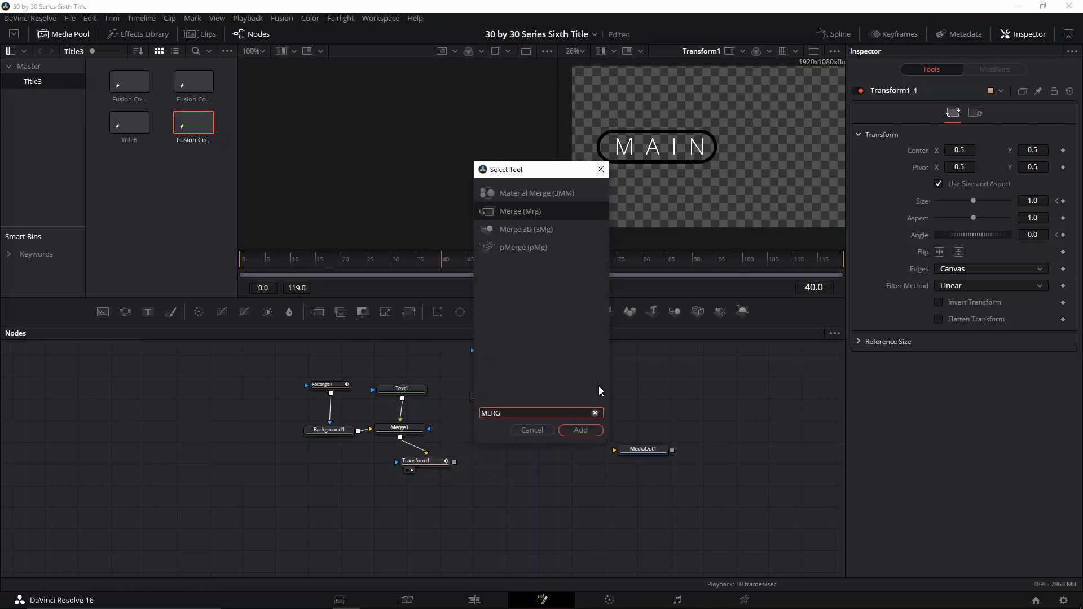
key(Return)
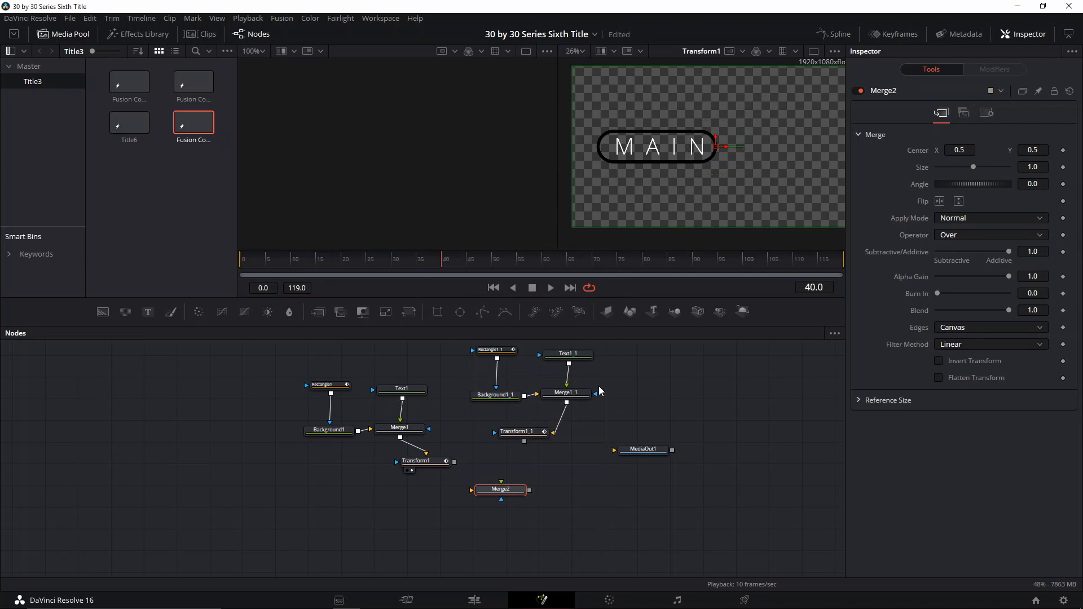
key(ctrl+c)
key(ctrl+v)
- Chain Transform1 through Merge2 into Merge2_1, and feed Transform1_1 through a third pasted merge into Merge2_1
mouse_move(484, 492)
mouse_down()
mouse_move(471, 496)
mouse_move(493, 481)
mouse_up()
click(527, 491)
drag(417, 463, 468, 469)
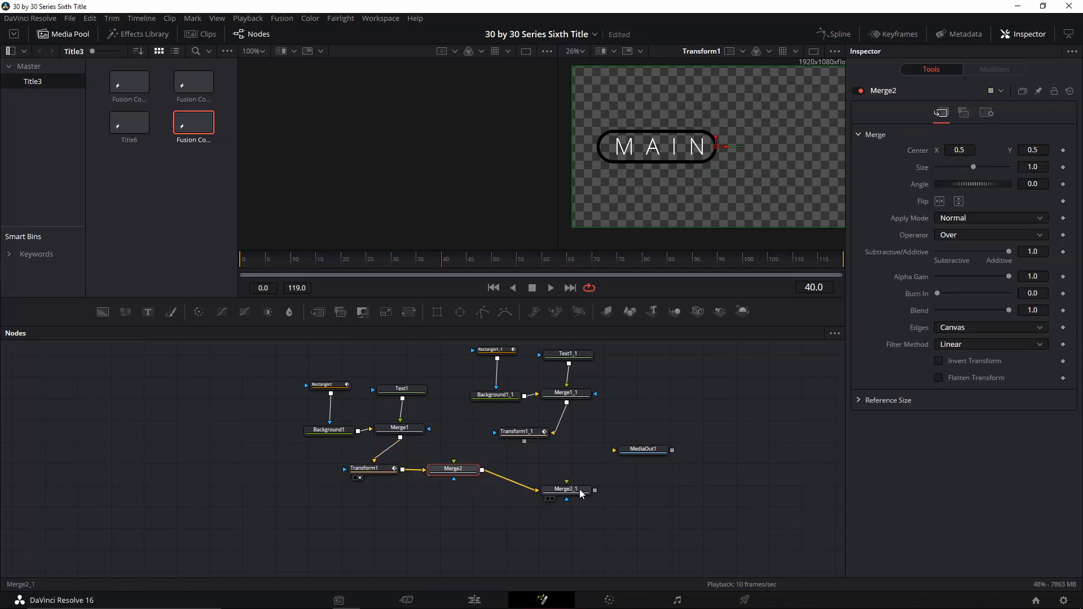
drag(581, 492, 516, 499)
drag(526, 436, 631, 488)
key(ctrl+v)
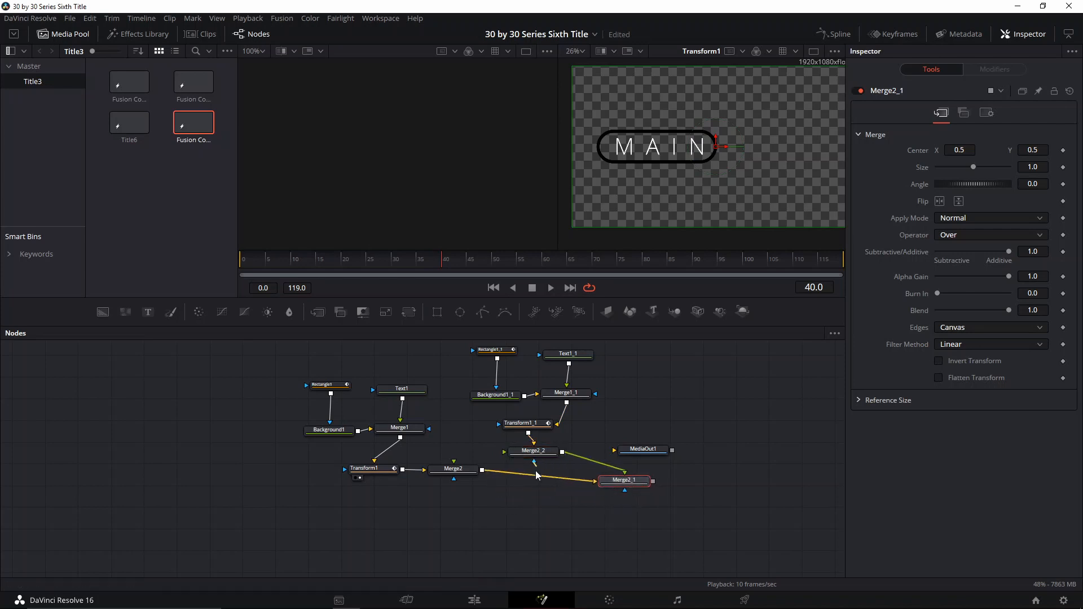
drag(539, 458, 541, 497)
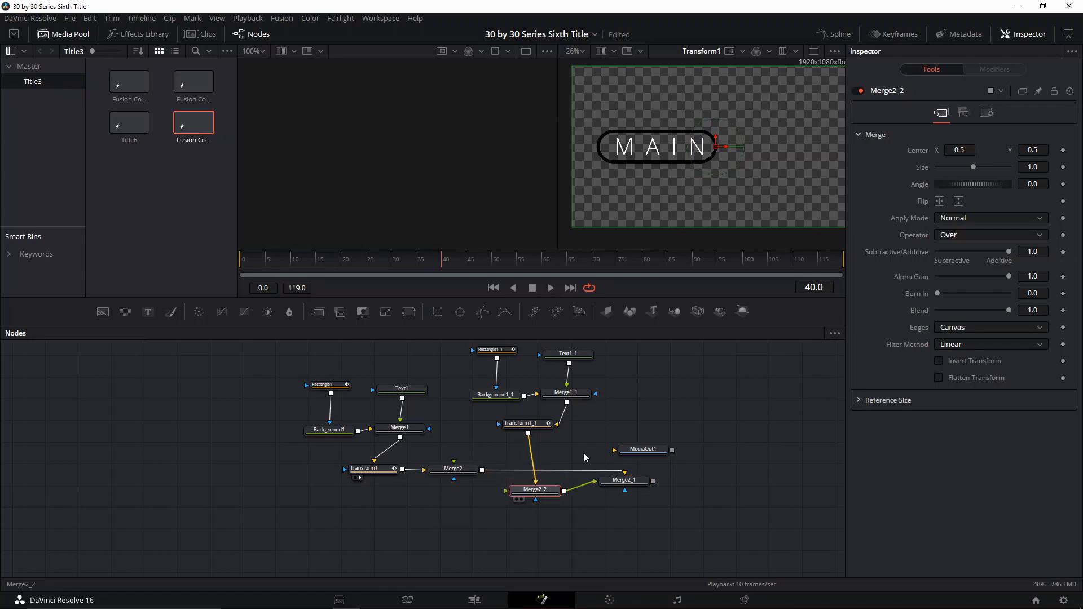
- Show the final Merge2_1 output in the viewer
scroll(540, 465, up, 2)
scroll(644, 503, up, 2)
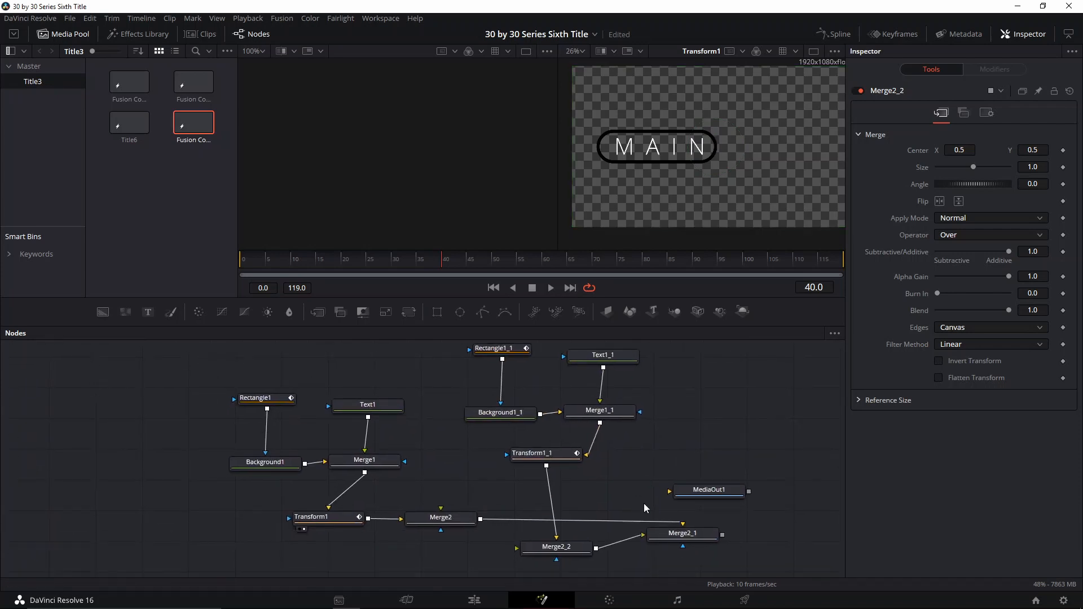
click(684, 538)
key(2)
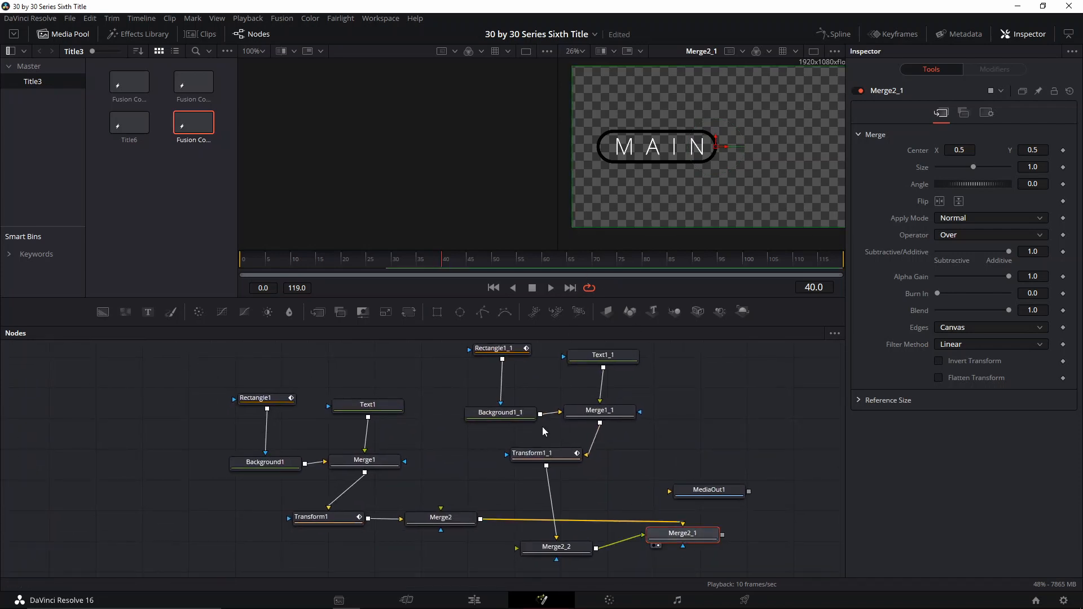
- Move the copied rectangle to the right of the original box, centre X about 0.70
click(494, 348)
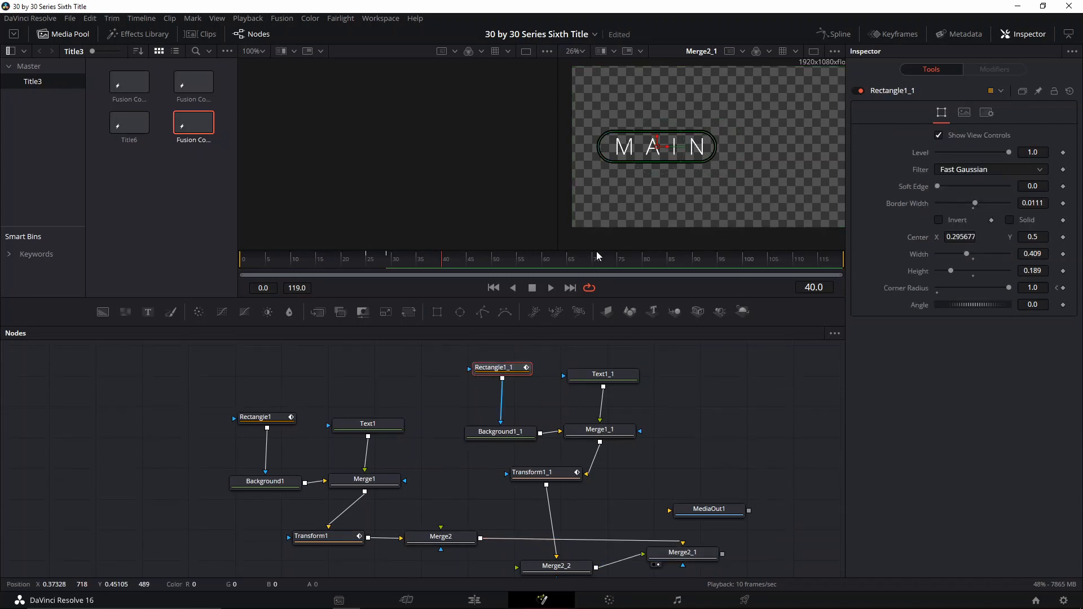
click(600, 374)
click(514, 368)
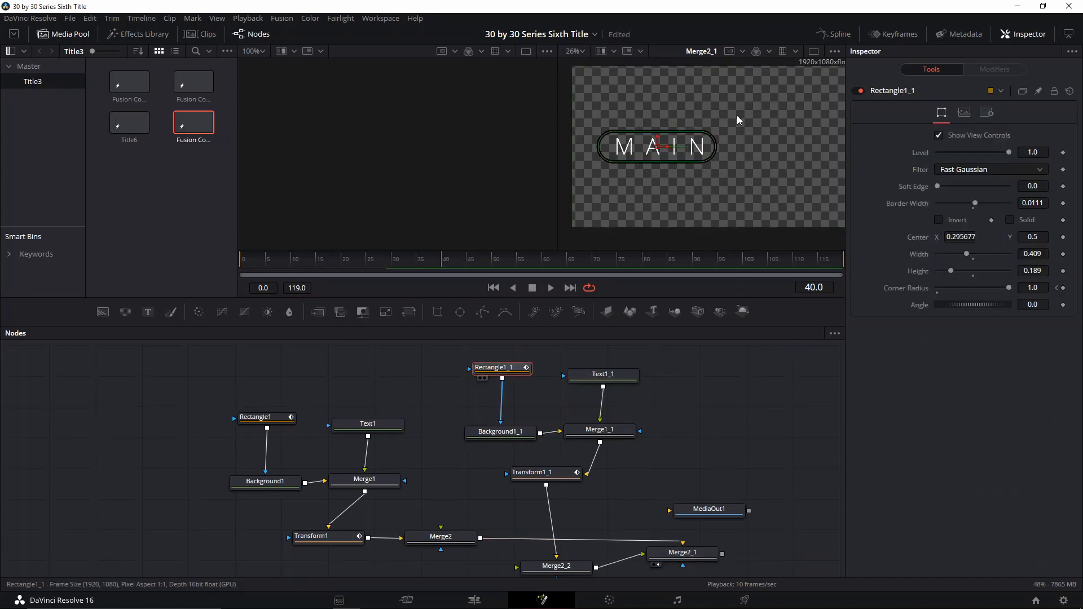
drag(667, 147, 785, 147)
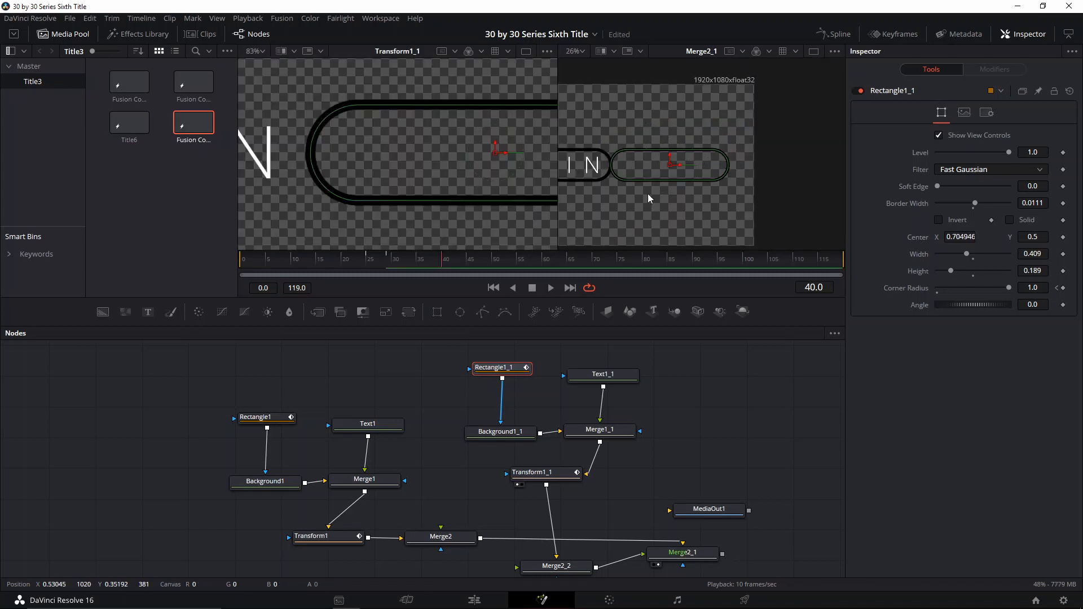
scroll(655, 192, down, 2)
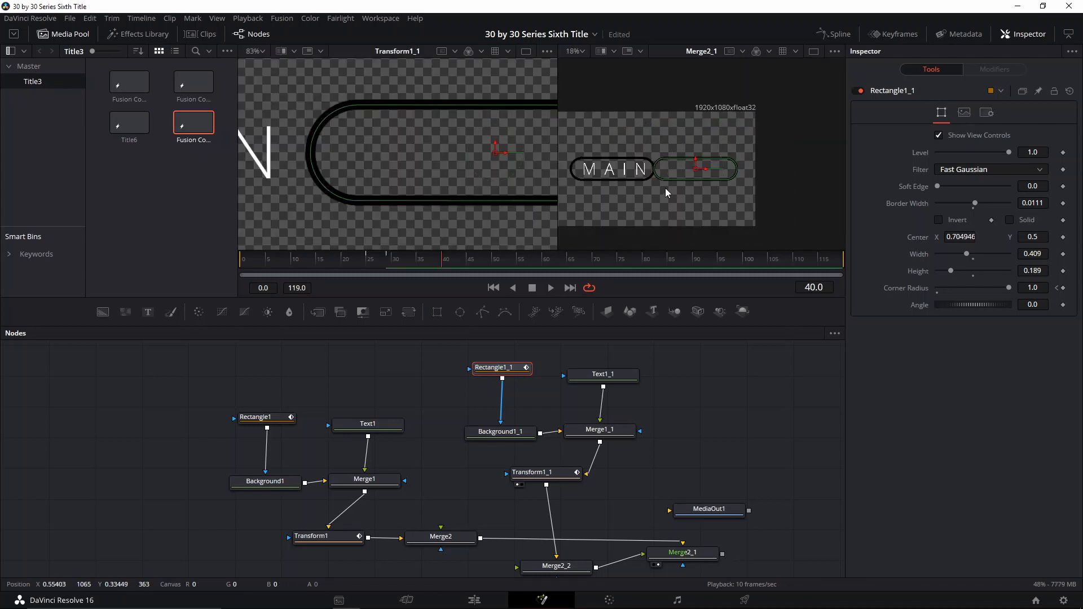
drag(402, 270, 388, 267)
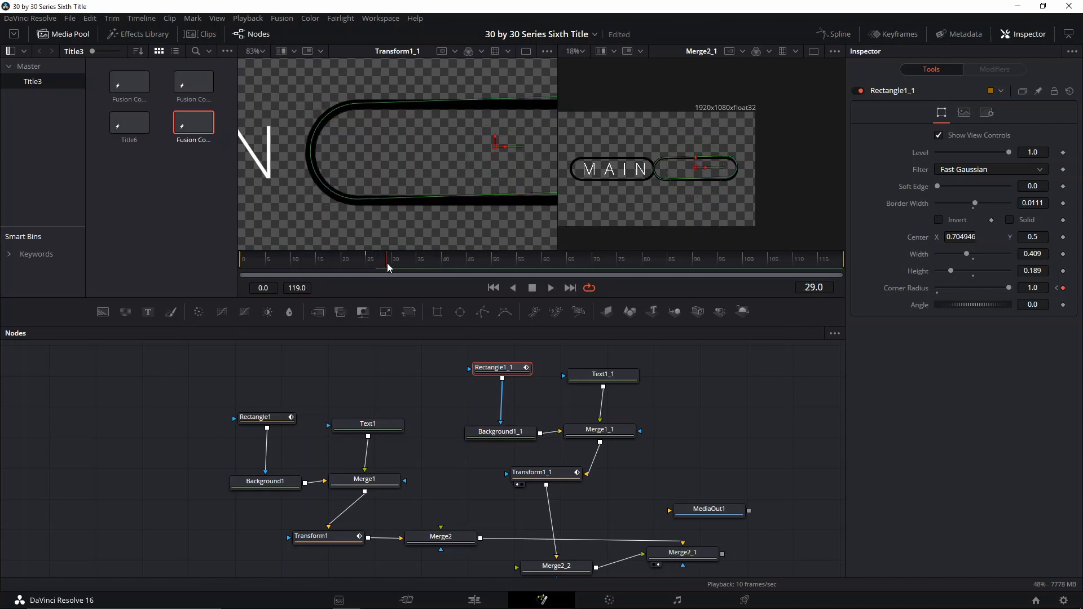
- Keyframe the copied rectangle's corner radius to 1.0 at frame 25 and to 0 at frame 29
click(370, 268)
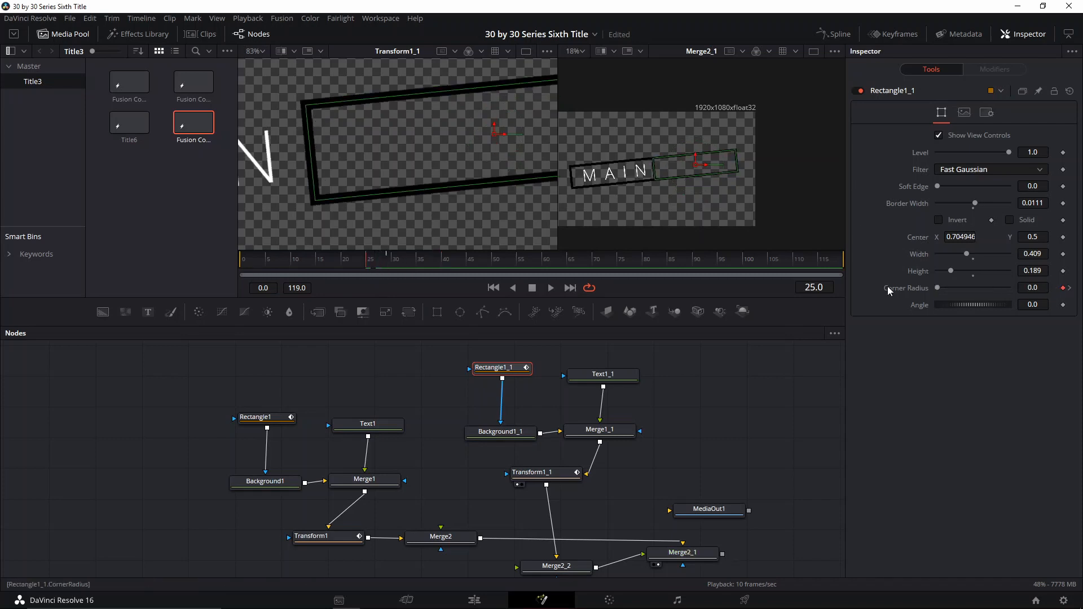
drag(941, 284, 1032, 288)
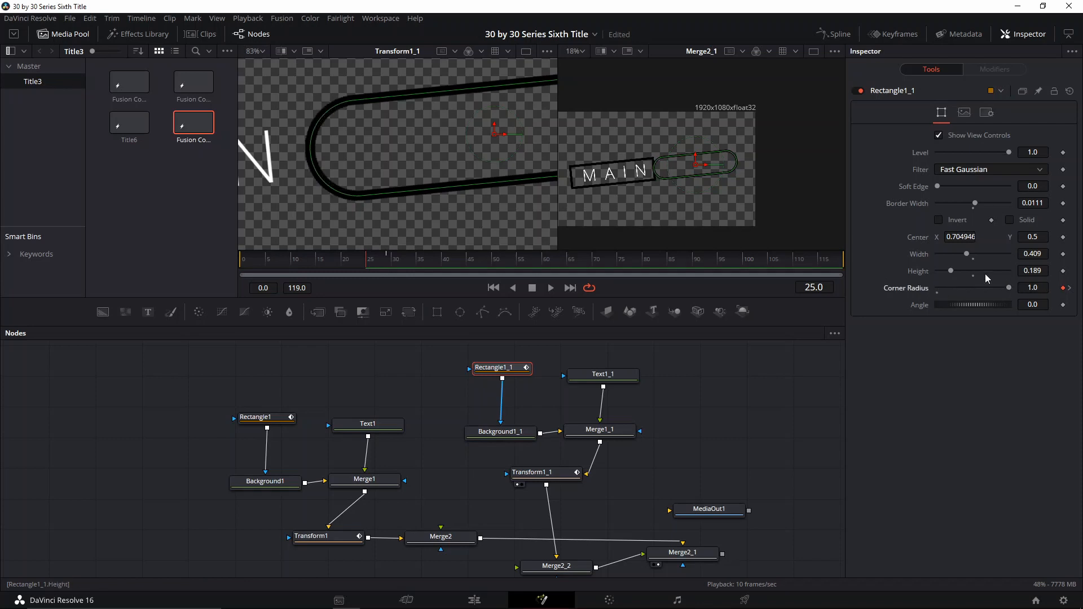
click(387, 265)
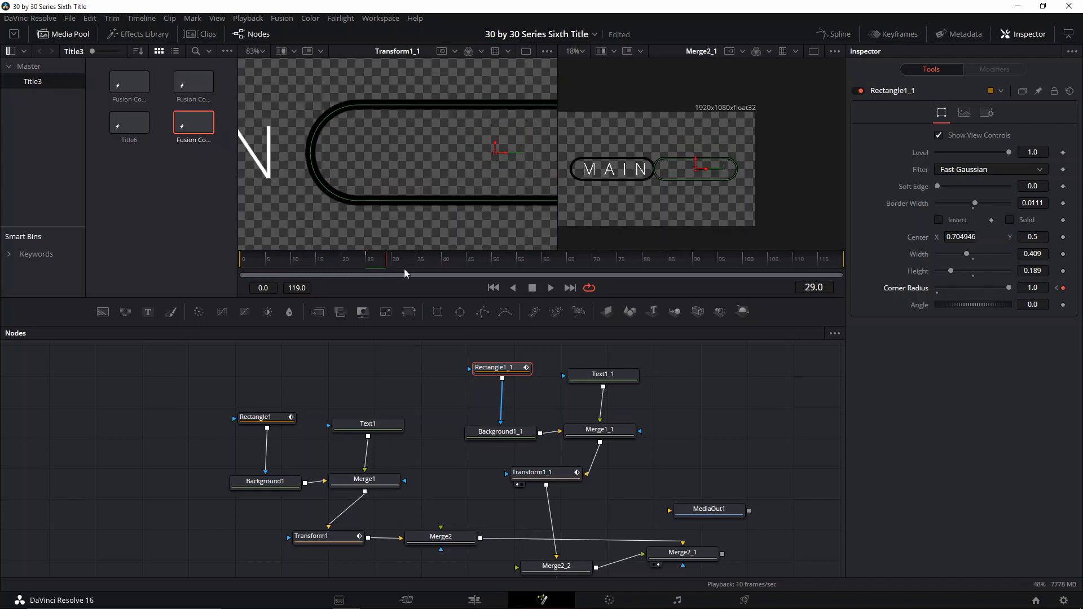
drag(1009, 287, 890, 311)
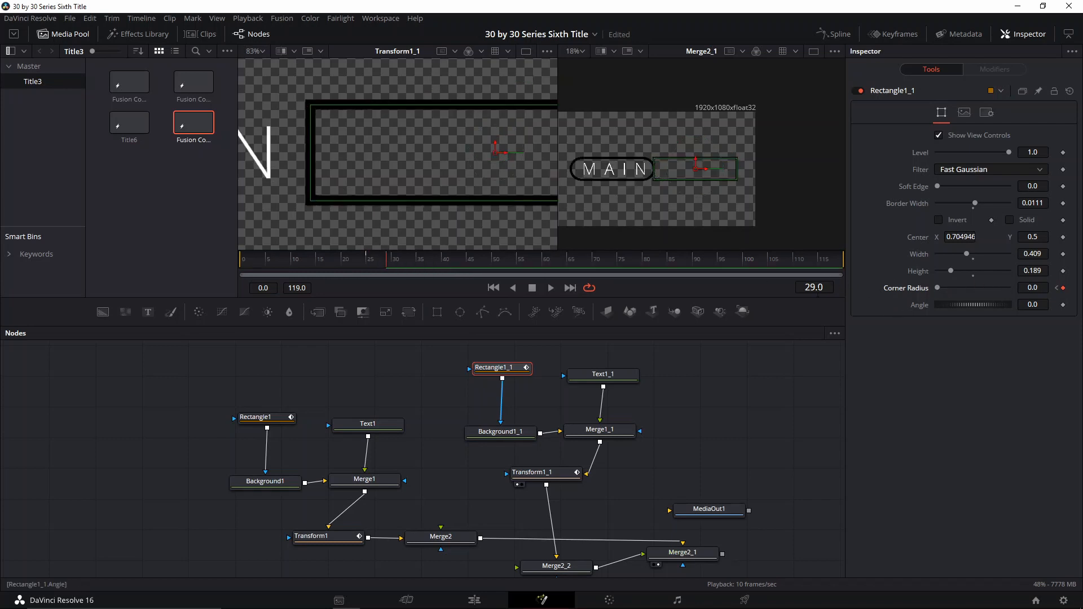
- Check the original rectangle's corner radius keyframes at frames 25 and 29
click(263, 417)
drag(387, 261, 367, 265)
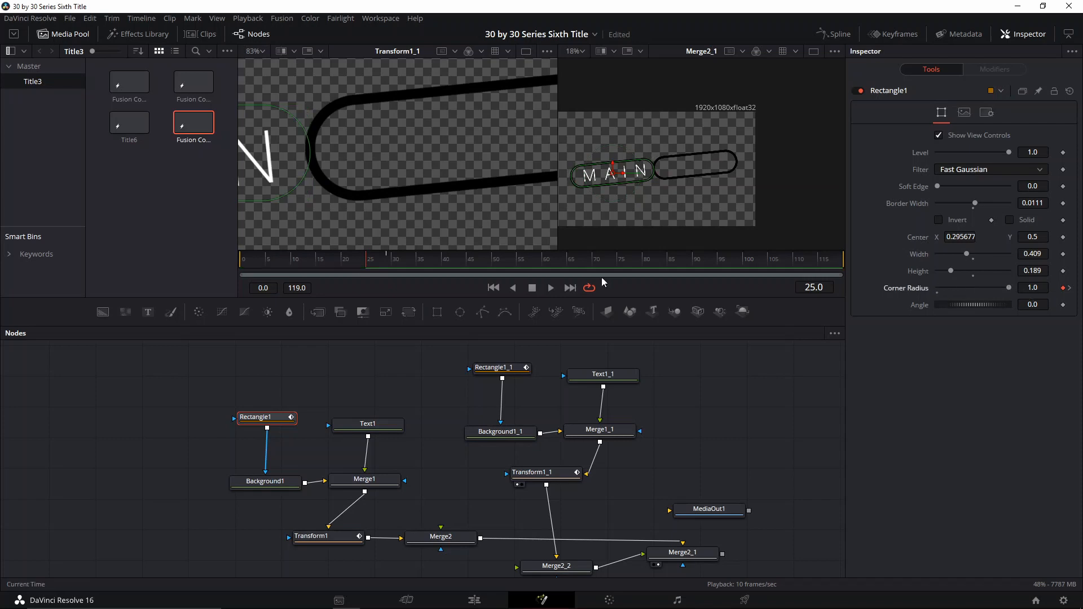
click(391, 265)
mouse_move(937, 288)
mouse_down()
mouse_move(1011, 282)
mouse_move(938, 289)
mouse_up()
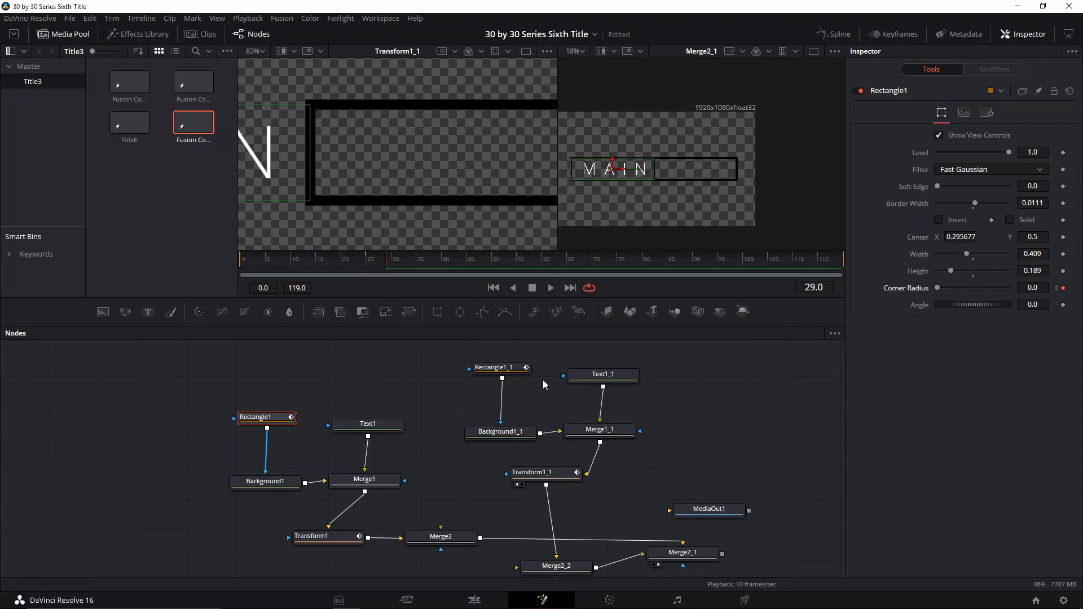
- Move the copied text into the right box and change its styled text to TITLE
click(492, 367)
click(609, 376)
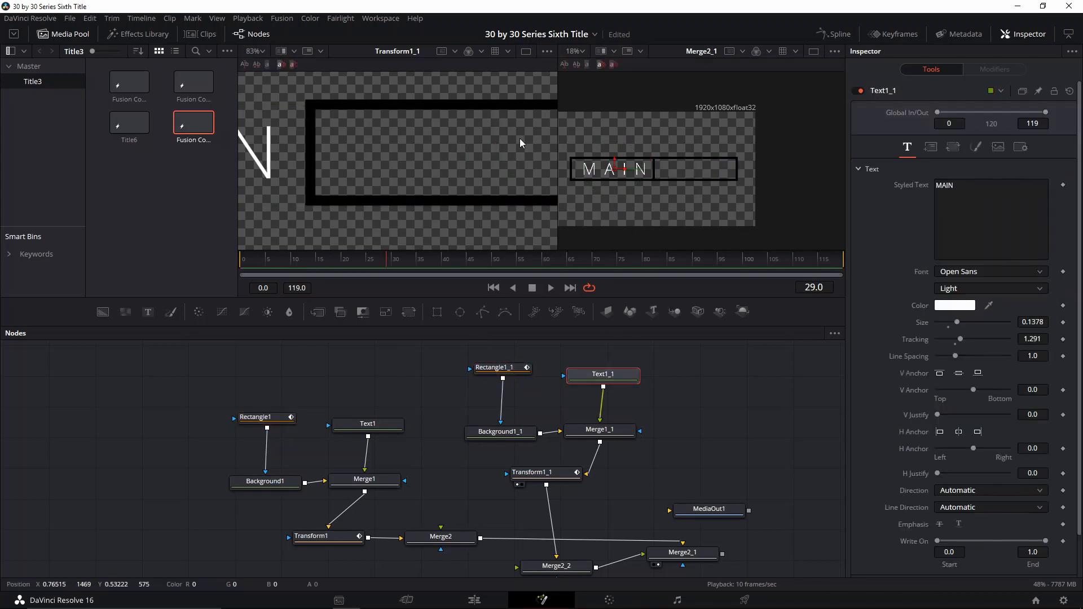
drag(626, 171, 706, 170)
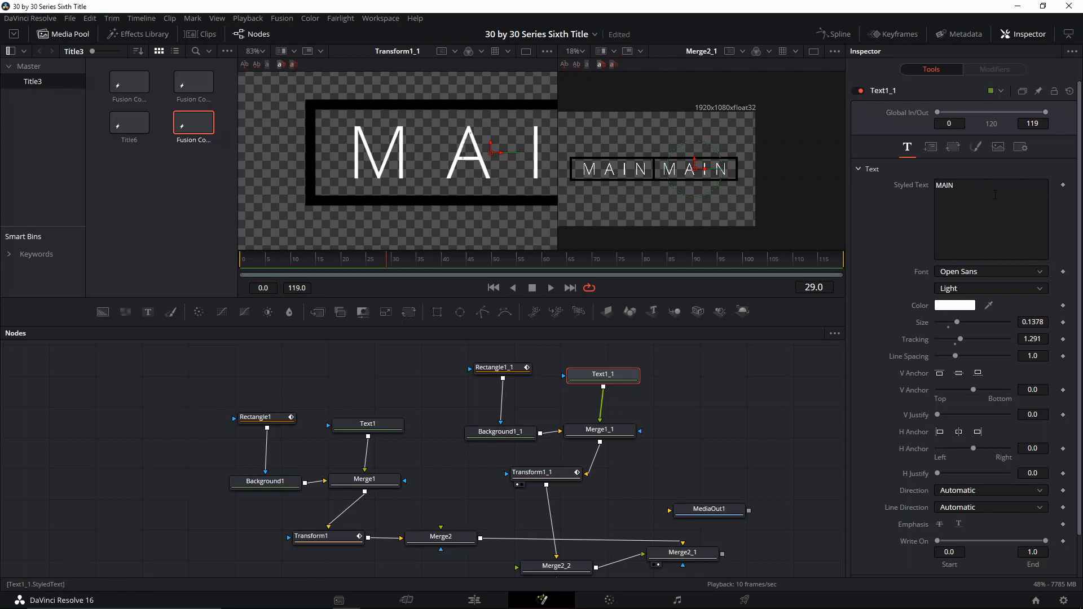
double_click(1037, 204)
key(BackSpace)
text(TITLE)
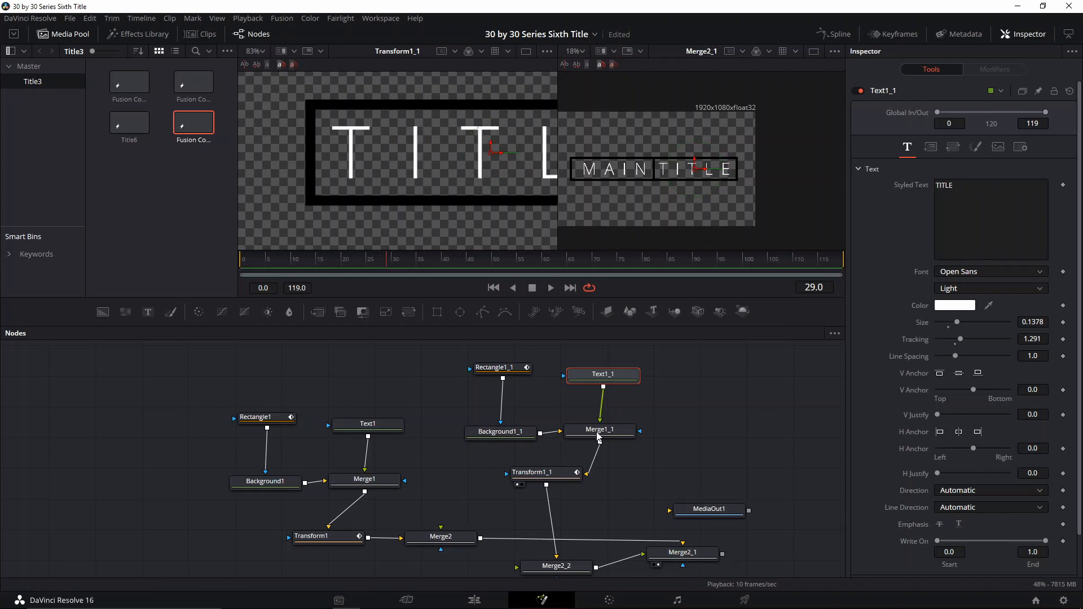
- Scrub and play through the copied transform's animation to preview both boxes
click(530, 472)
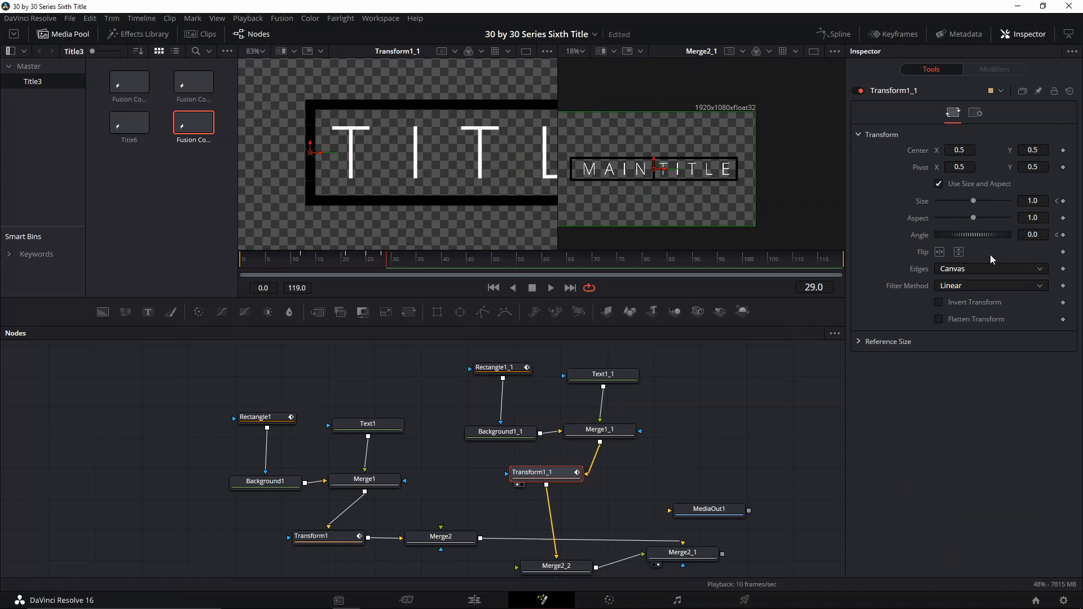
drag(558, 474, 561, 478)
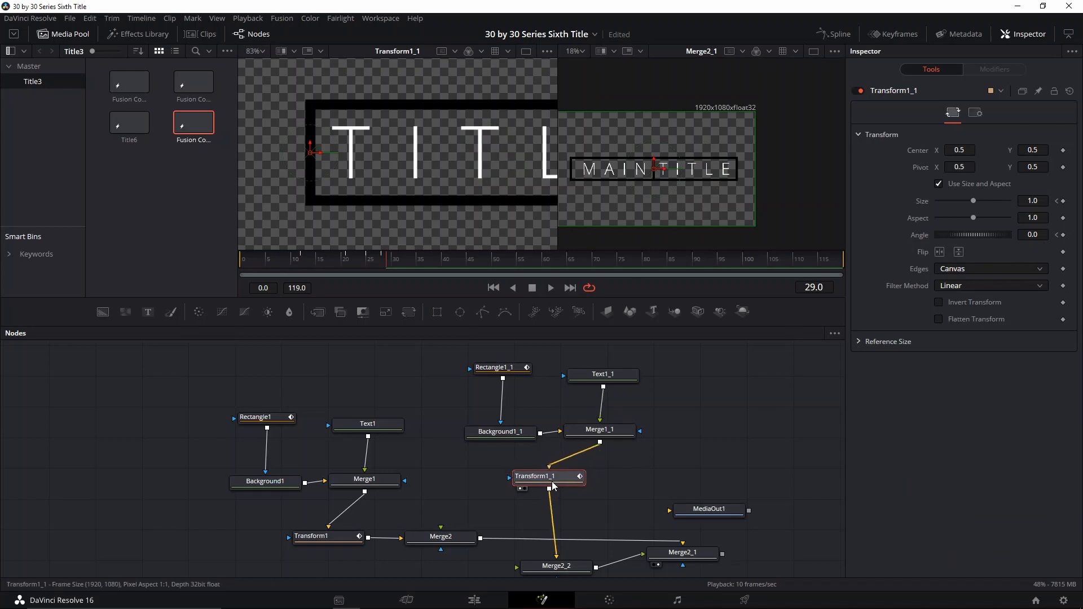
drag(395, 266, 307, 270)
key(space)
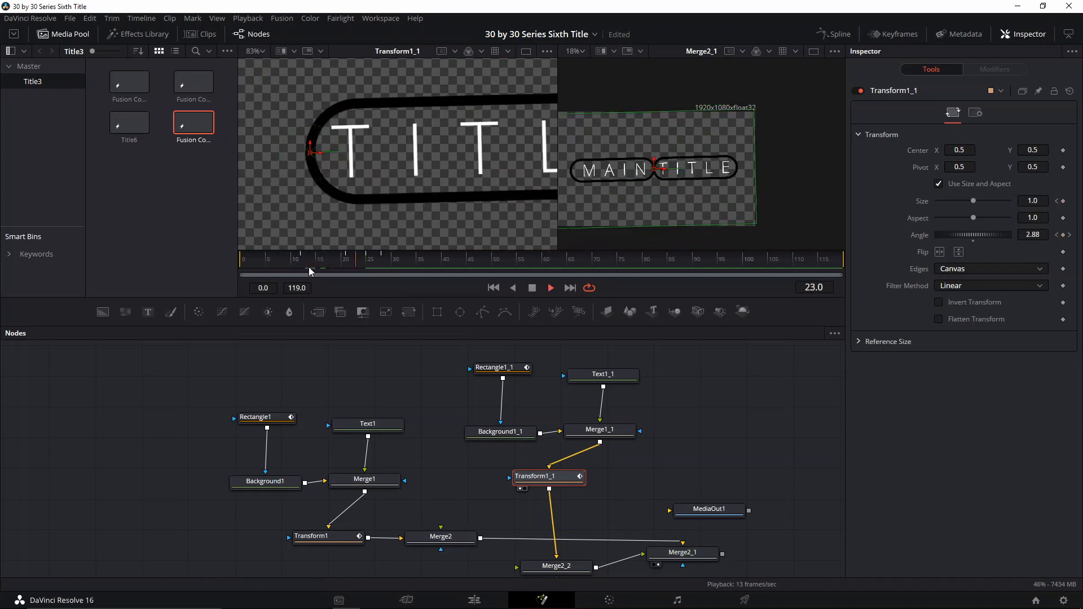
click(299, 257)
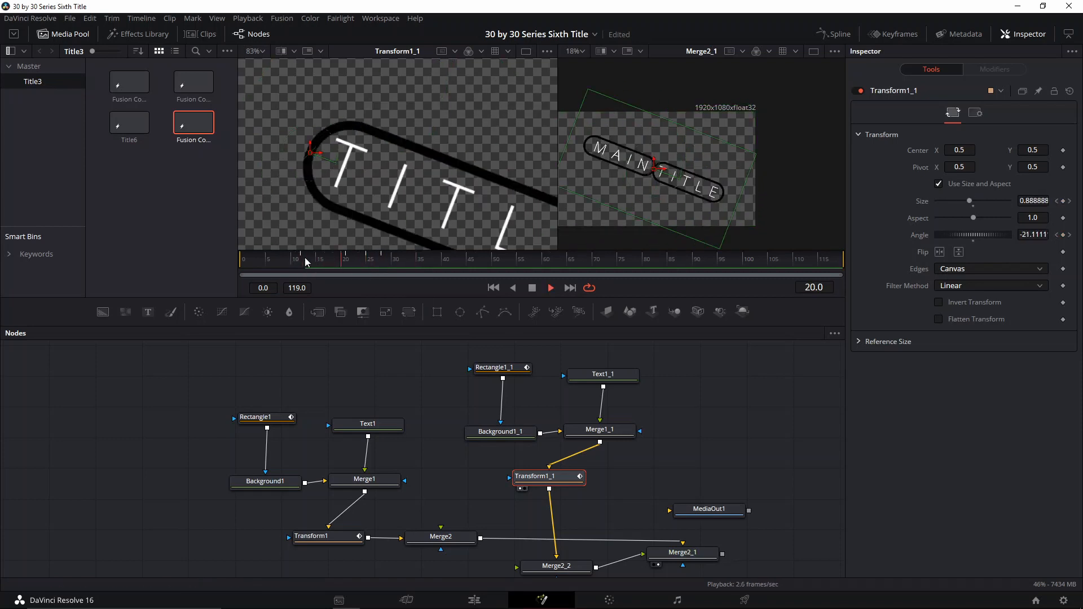
click(299, 262)
drag(301, 262, 329, 276)
- Load Merge2_1 into the first viewer and switch to a single enlarged viewer layout
click(507, 476)
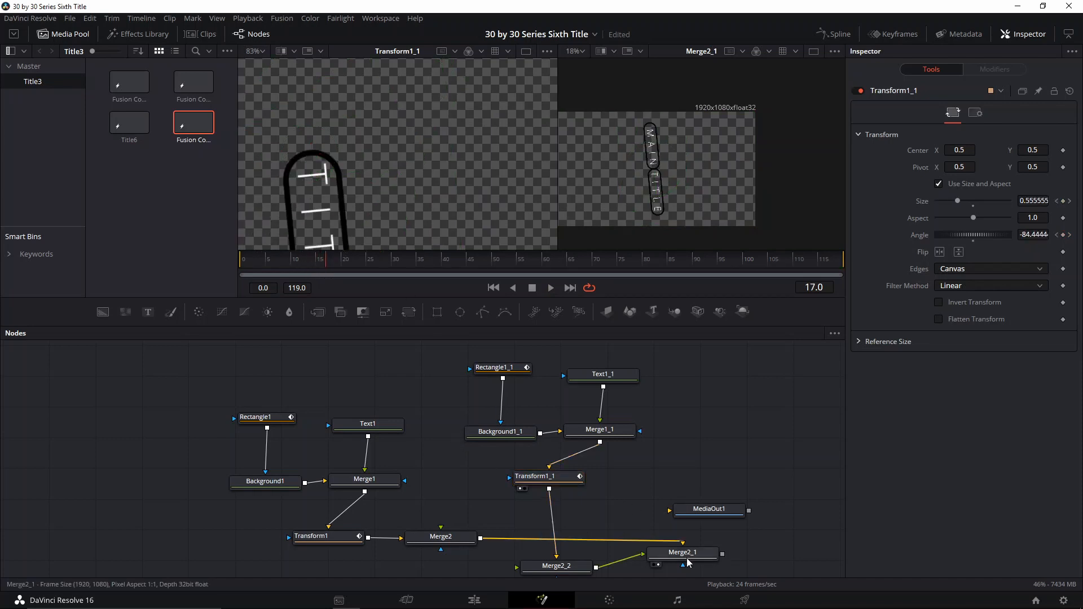
scroll(629, 444, down, 2)
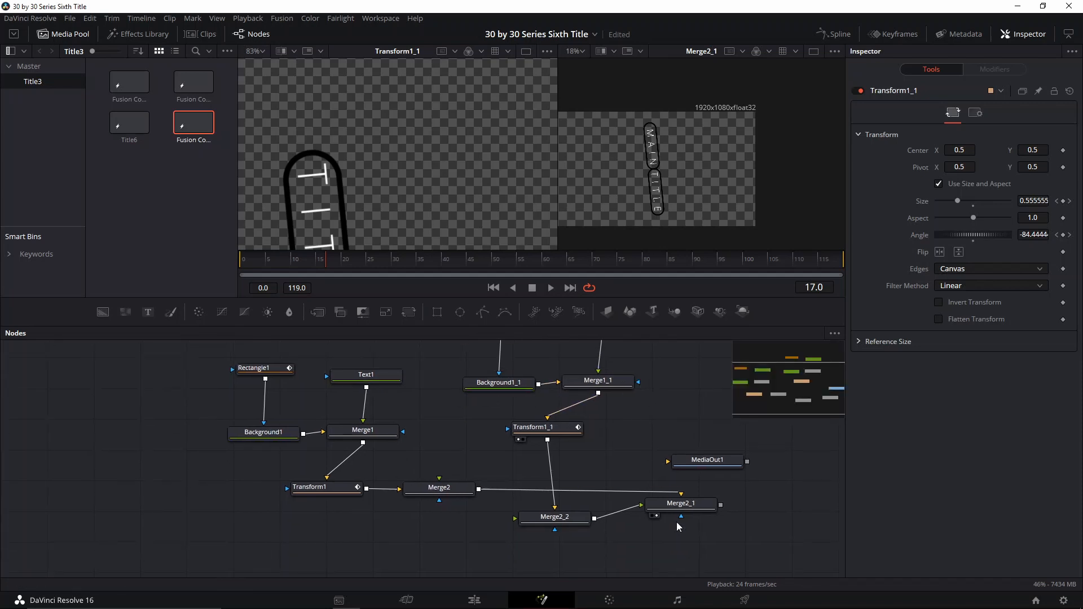
click(677, 502)
key(1)
key(1)
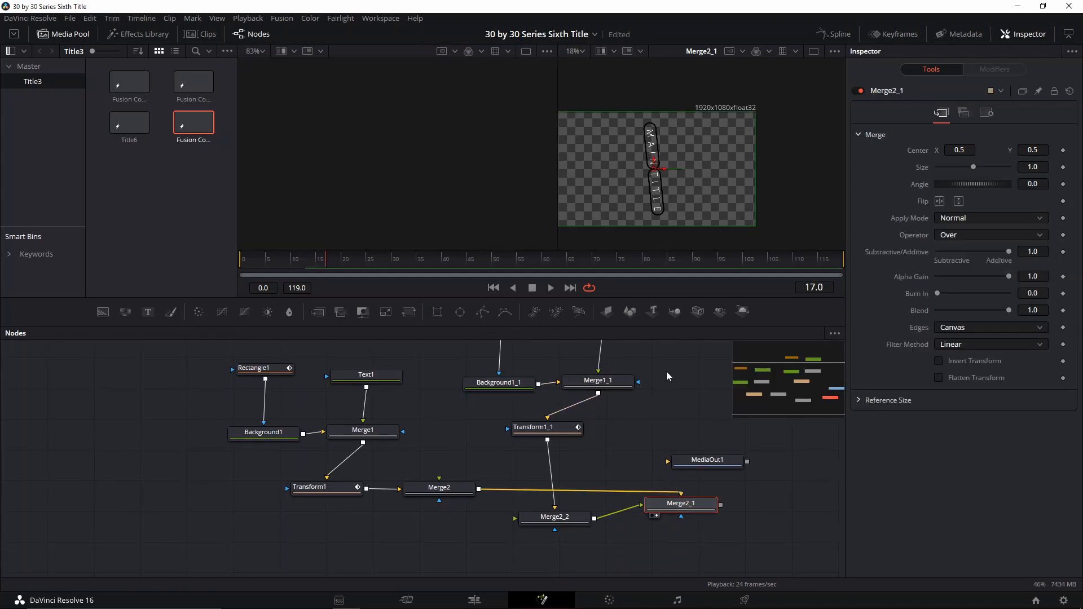
drag(666, 371, 718, 438)
scroll(702, 190, up, 2)
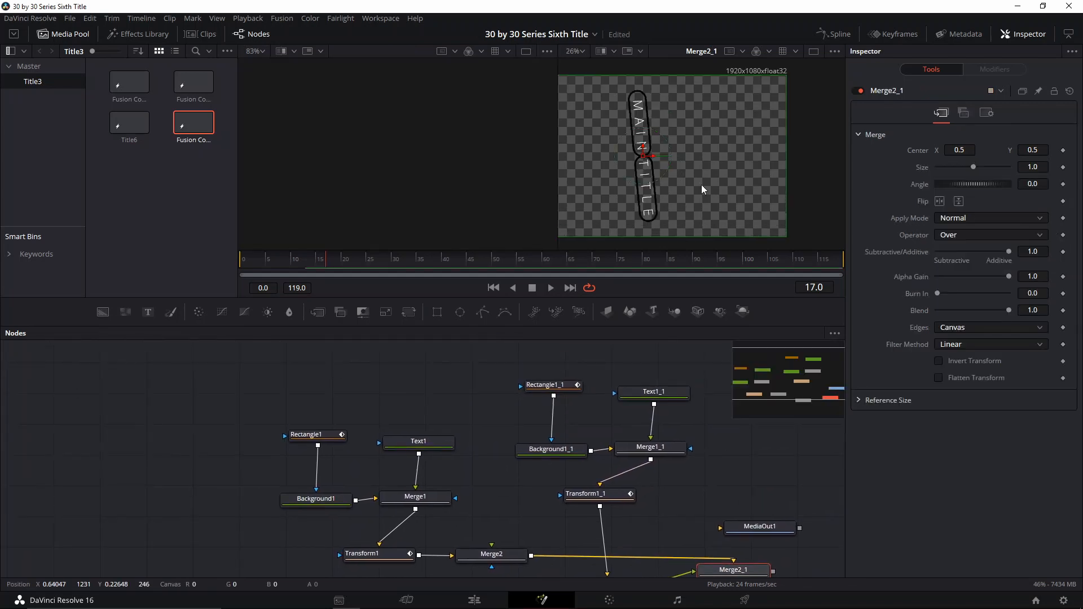
click(815, 51)
scroll(412, 199, up, 2)
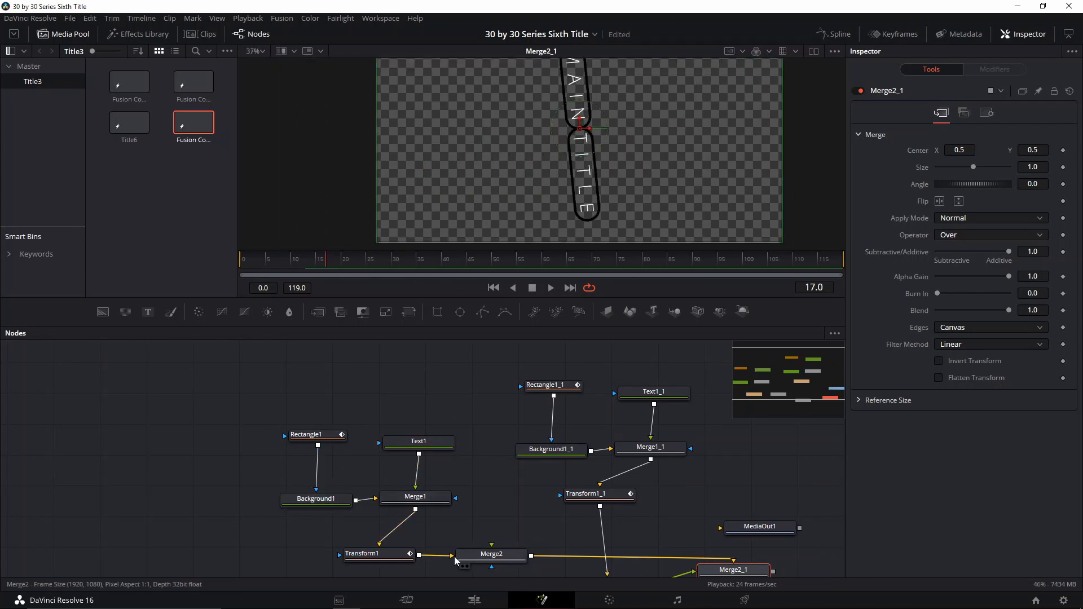
- Inspect the size and angle of Transform1 and Transform1_1 at frame 12 and play the animation
click(386, 555)
scroll(386, 555, down, 1)
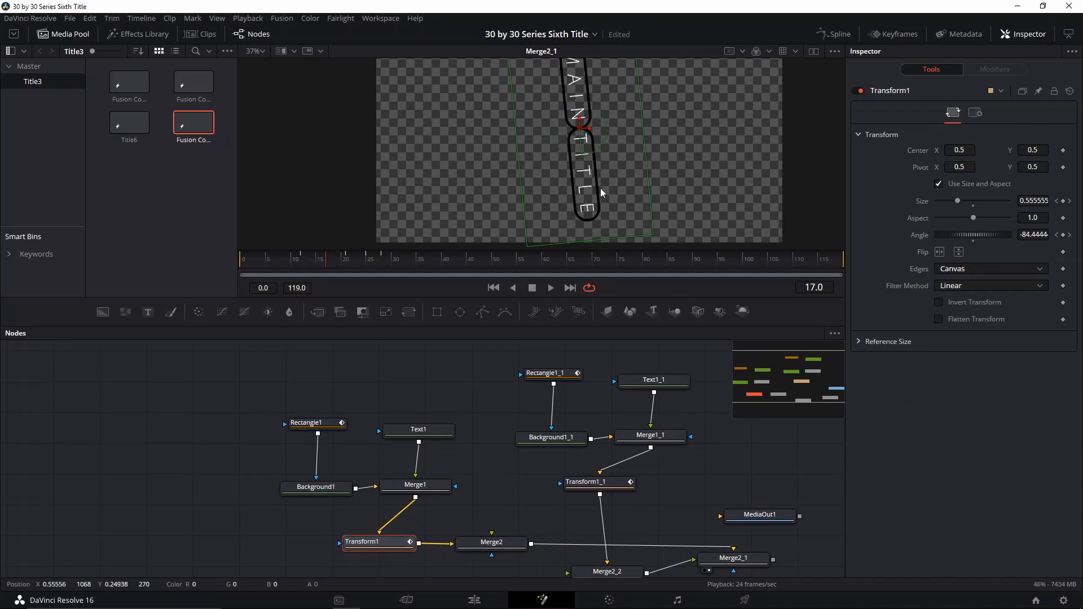
click(361, 268)
drag(360, 267, 303, 276)
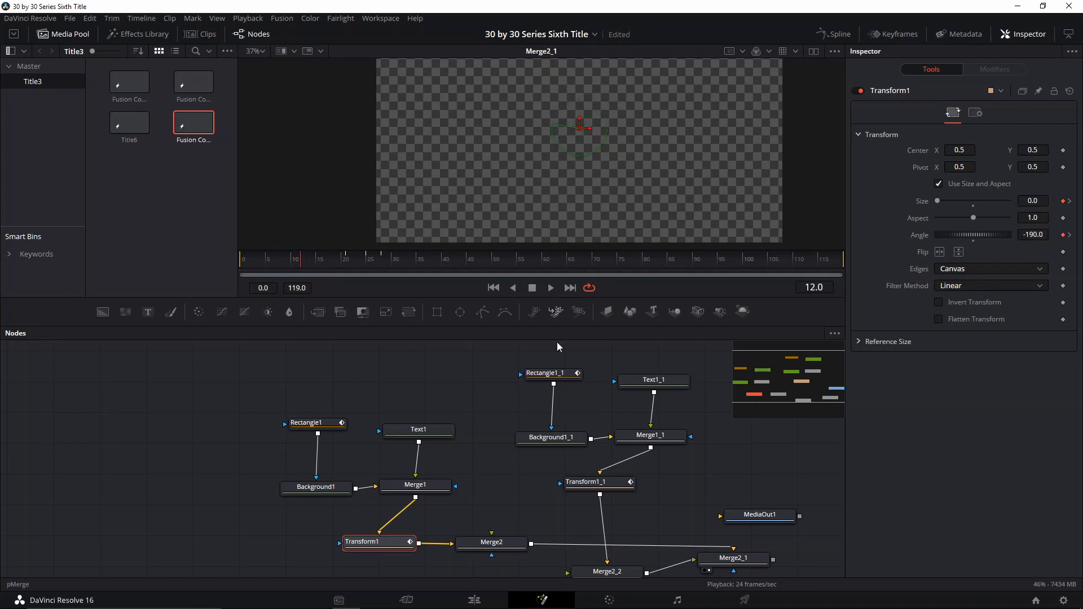
click(588, 485)
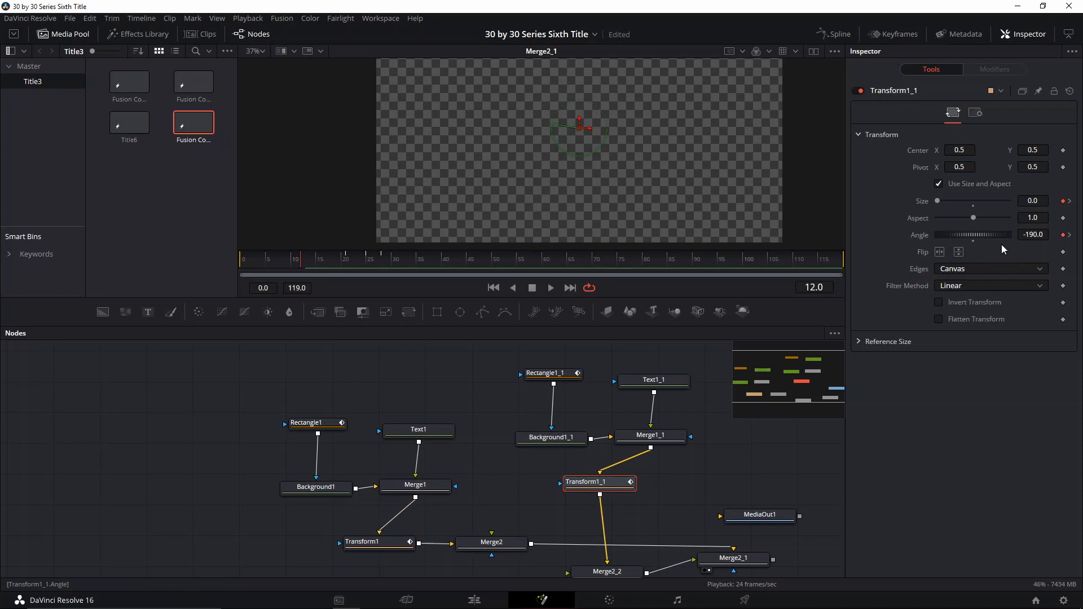
mouse_move(976, 235)
mouse_down()
mouse_move(997, 232)
mouse_move(957, 236)
mouse_up()
key(space)
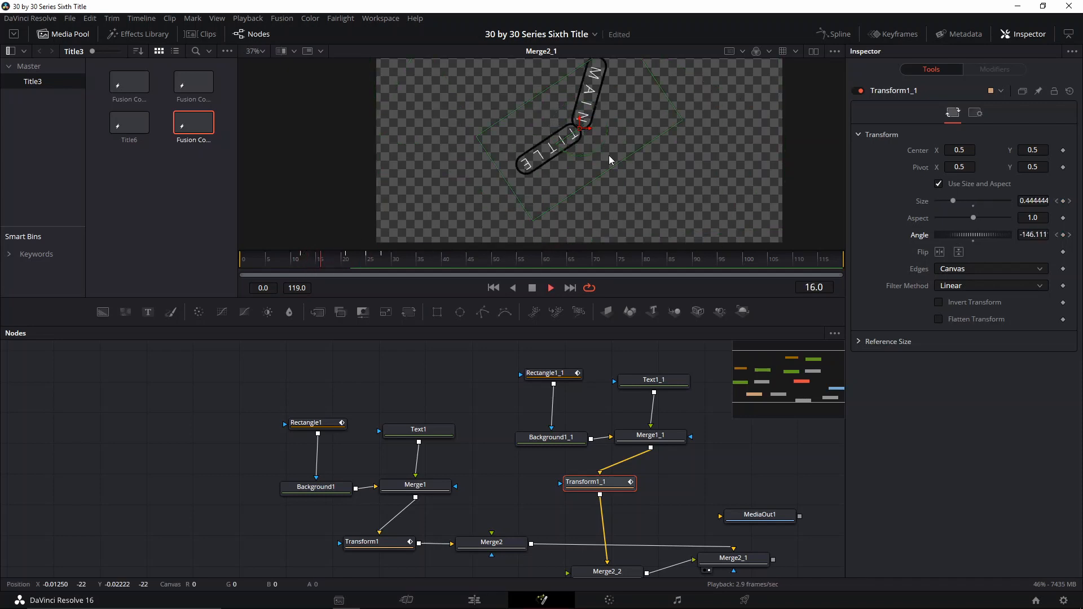
- Scrub the animation to about frame 39 and save the project
drag(342, 260, 315, 265)
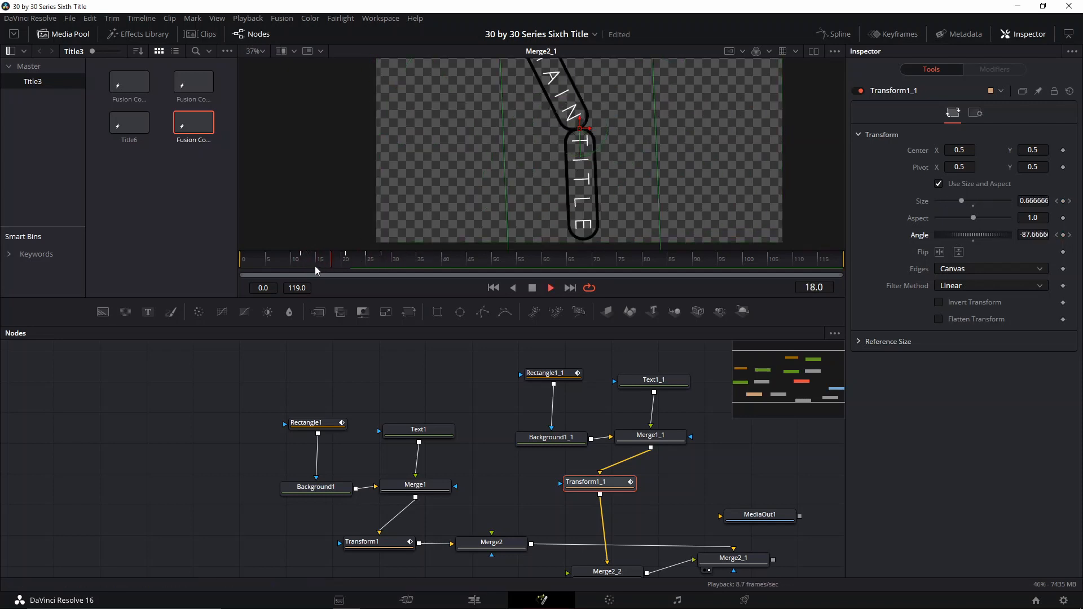
key(space)
key(space)
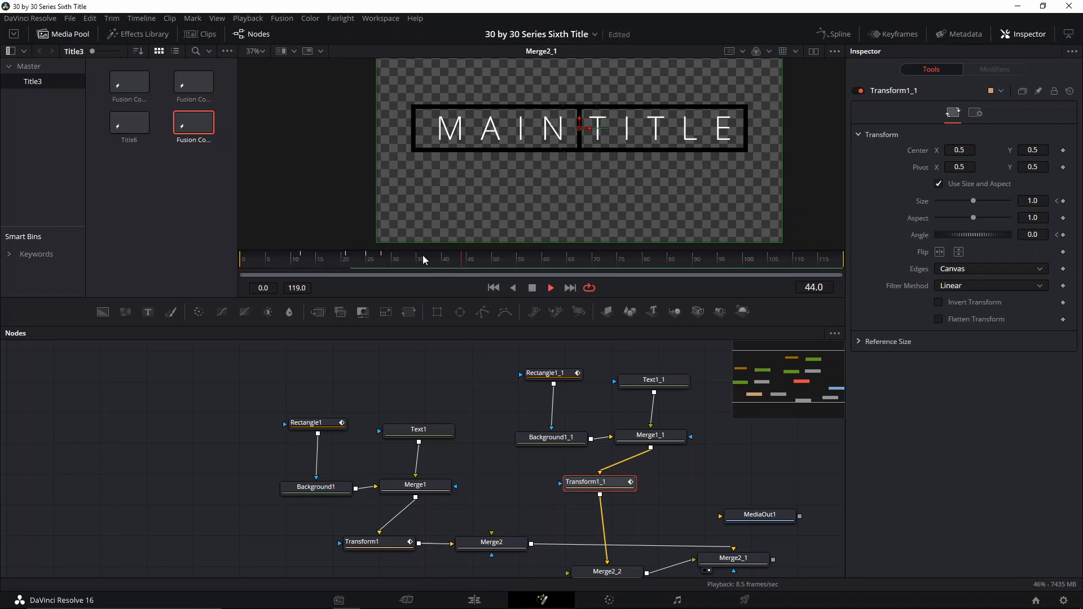
click(363, 261)
click(434, 263)
key(ctrl+s)
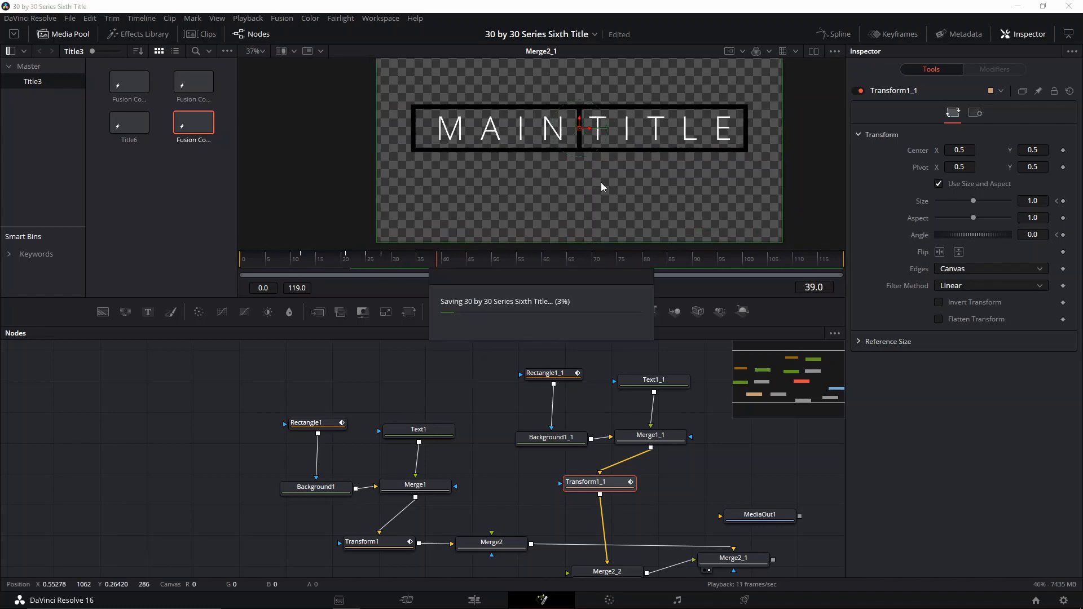
- Zoom and pan the viewer to inspect the text alignment inside both boxes
scroll(574, 137, up, 2)
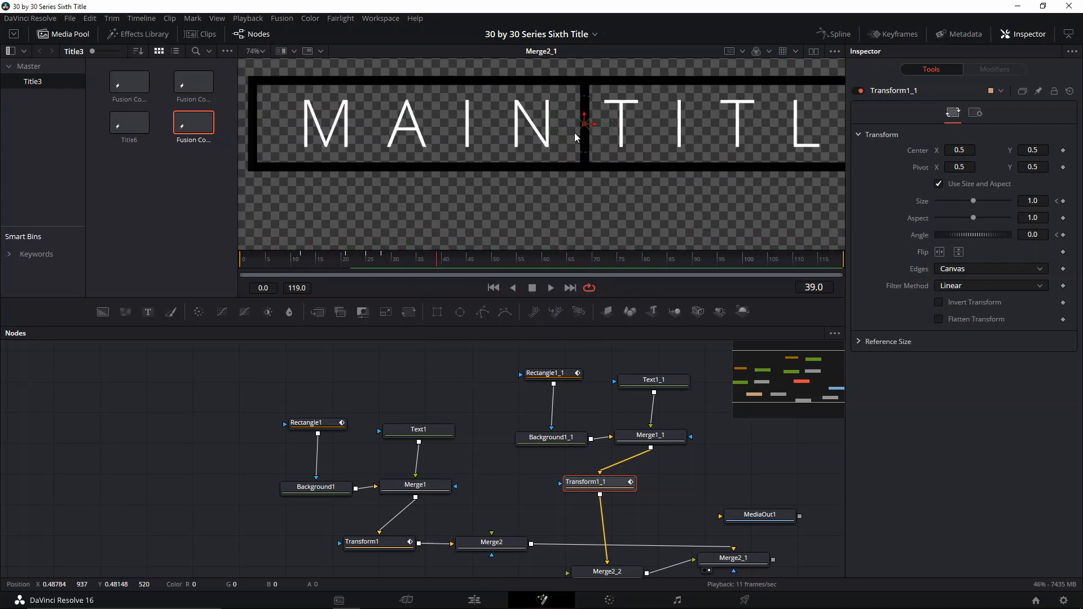
scroll(602, 145, right, 3)
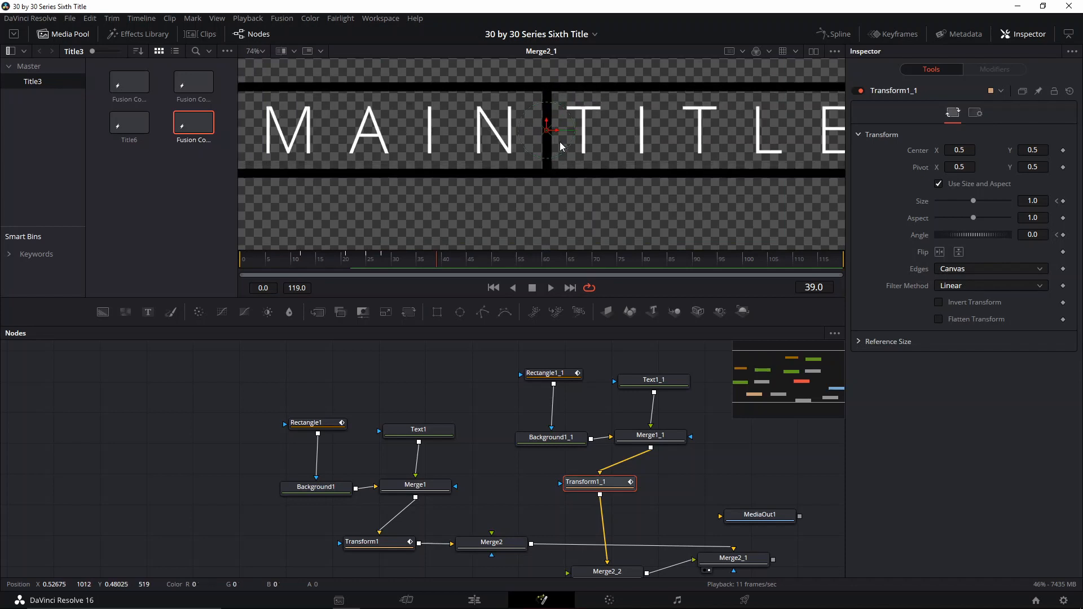
click(623, 169)
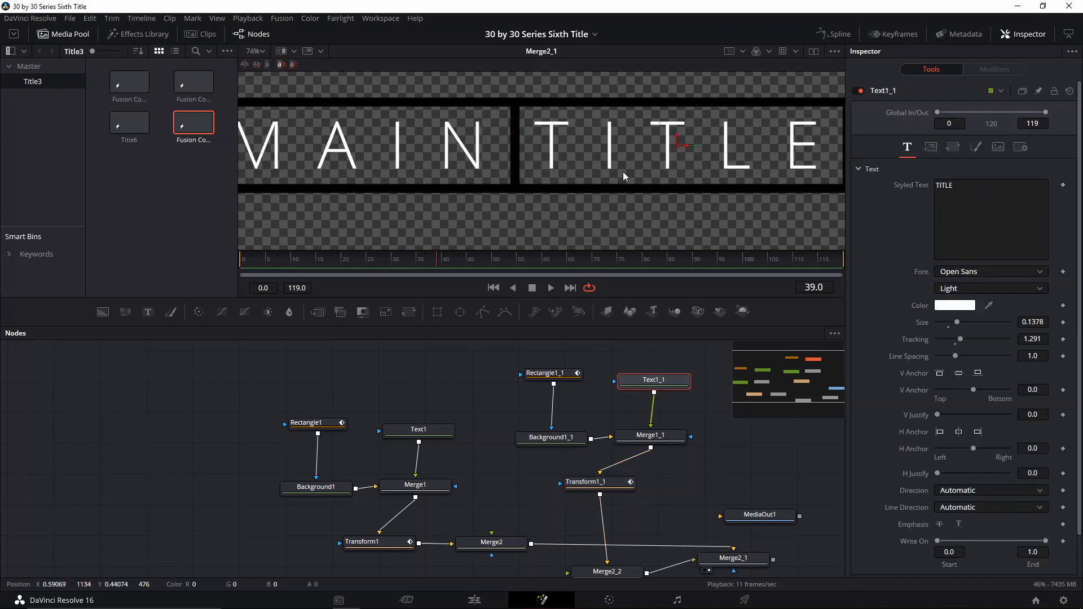
drag(689, 147, 691, 147)
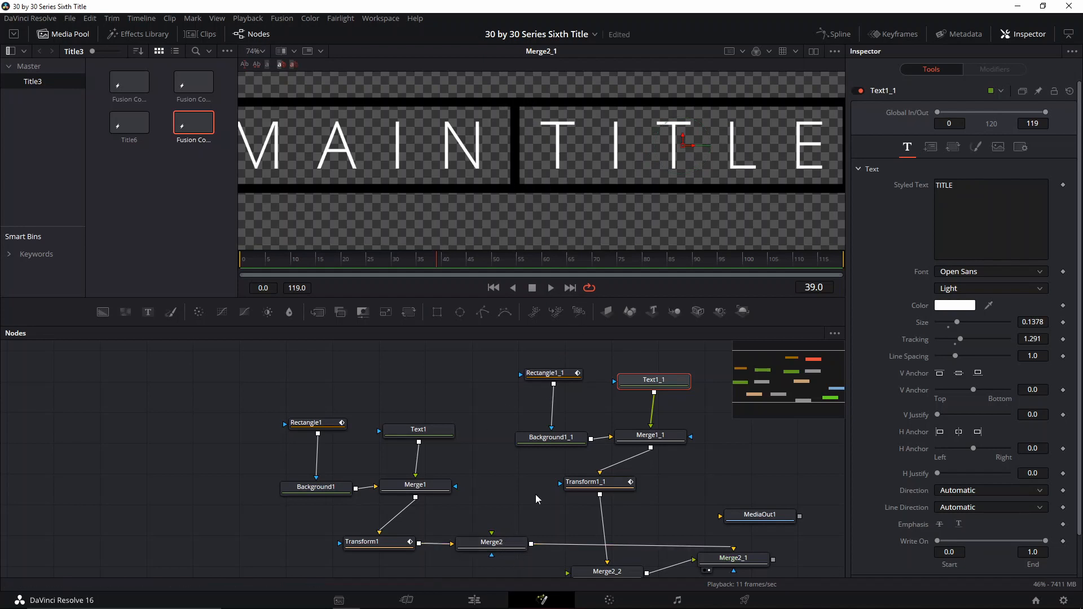
drag(536, 495, 515, 430)
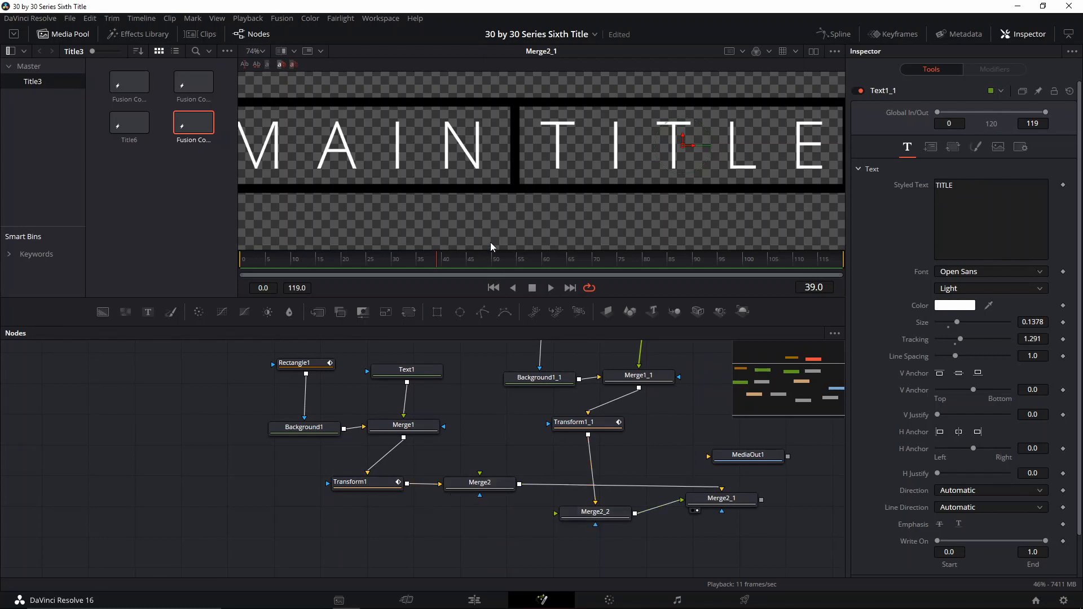
scroll(519, 155, down, 2)
drag(519, 156, 545, 134)
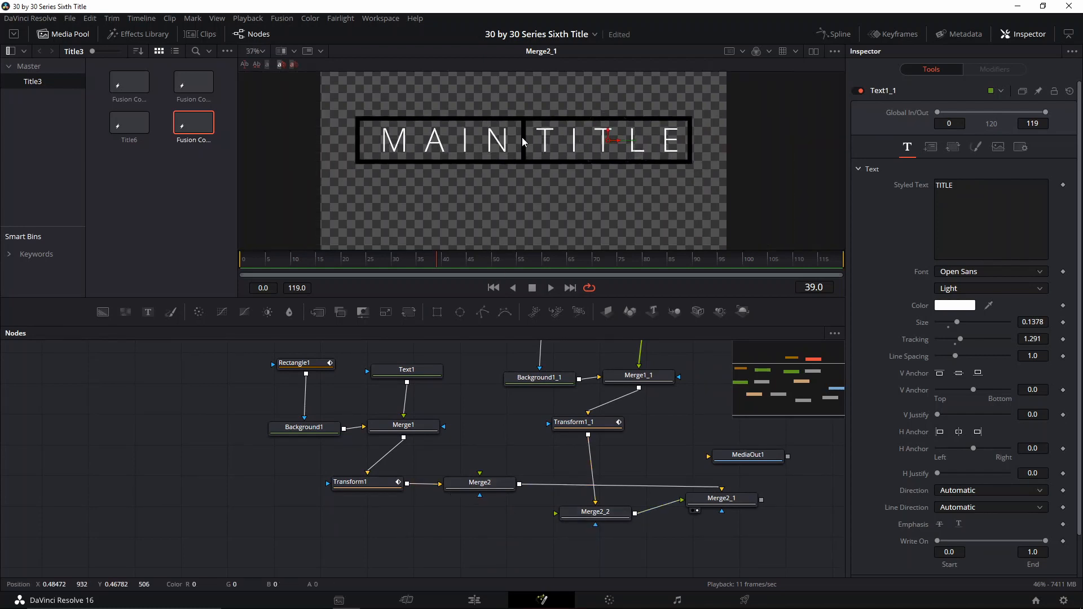
- Add a Rectangle mask node connected to Merge2 and position it below Merge2
click(479, 484)
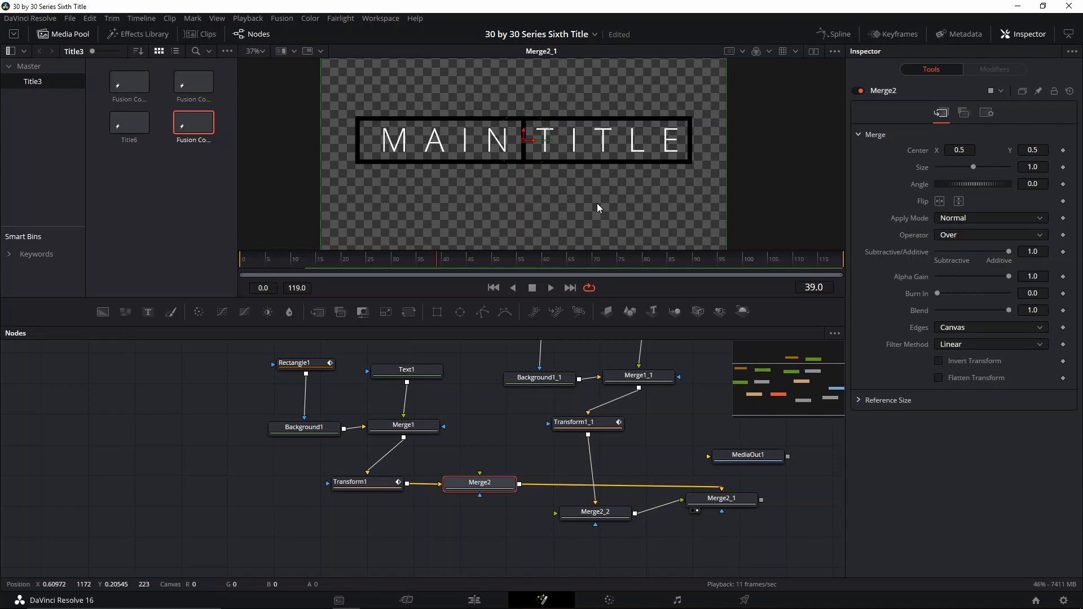
click(437, 312)
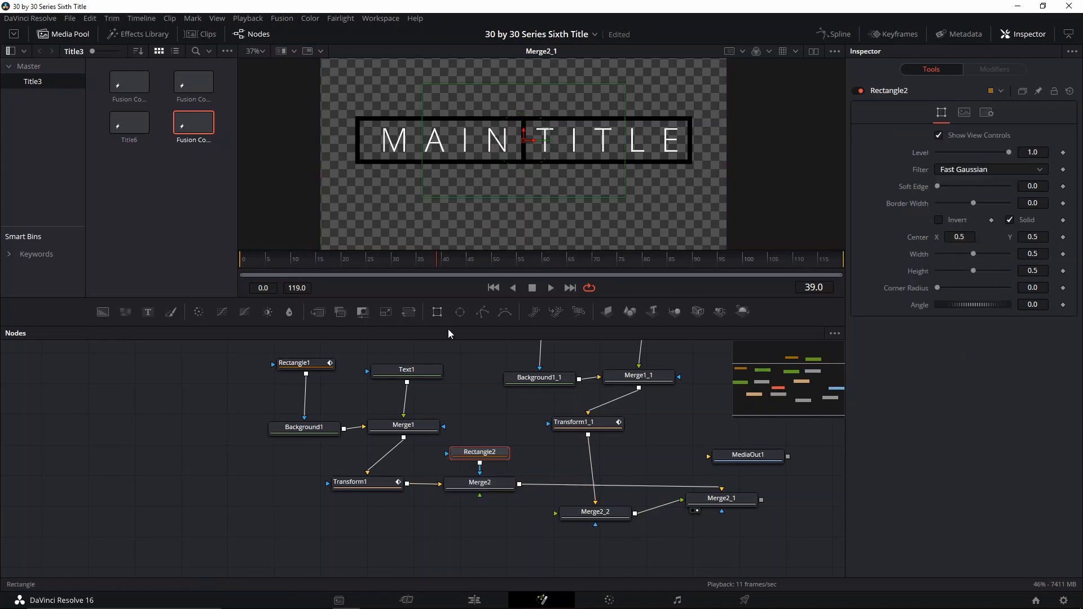
drag(482, 451, 487, 526)
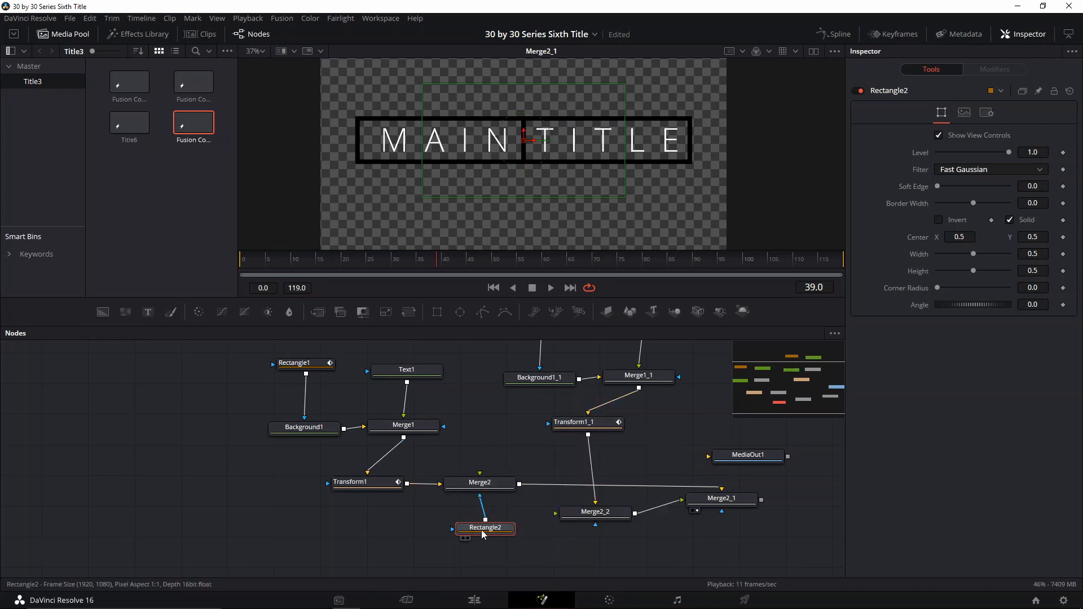
drag(483, 535, 475, 538)
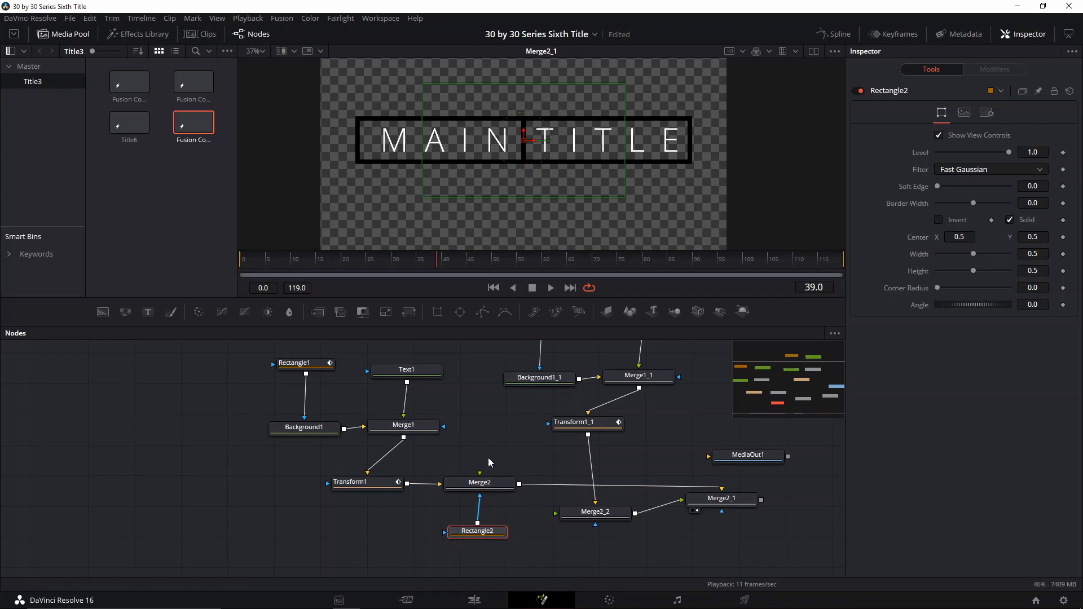
- Select the Rectangle2 mask and move its center left in the viewer to about X 0.319
click(488, 532)
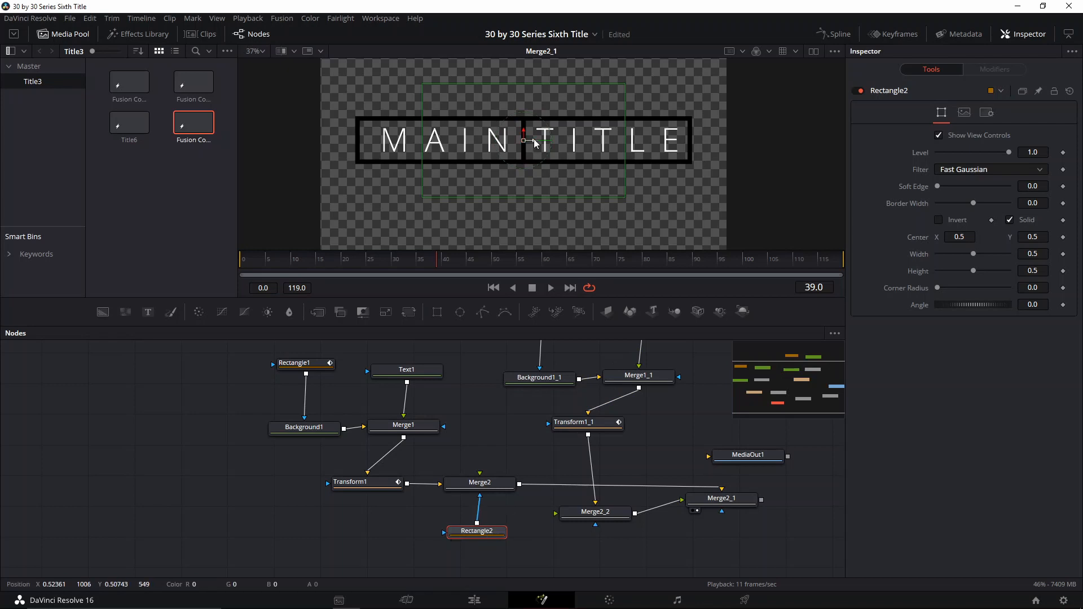
drag(534, 139, 459, 145)
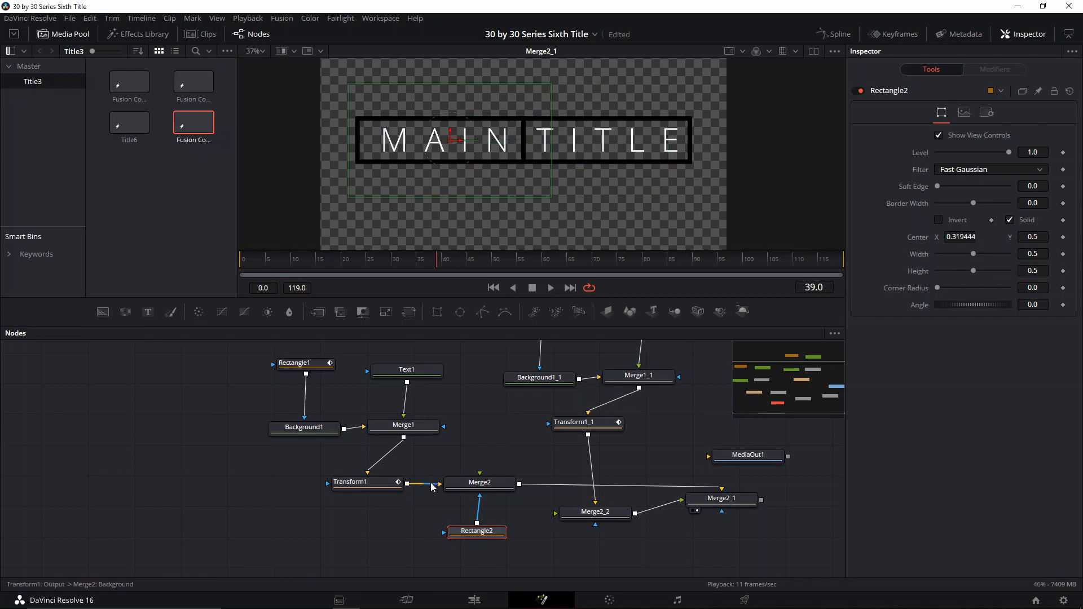
- Reconnect Transform1 into Merge2 and add a new Background node feeding Merge2's background input
drag(431, 484, 481, 478)
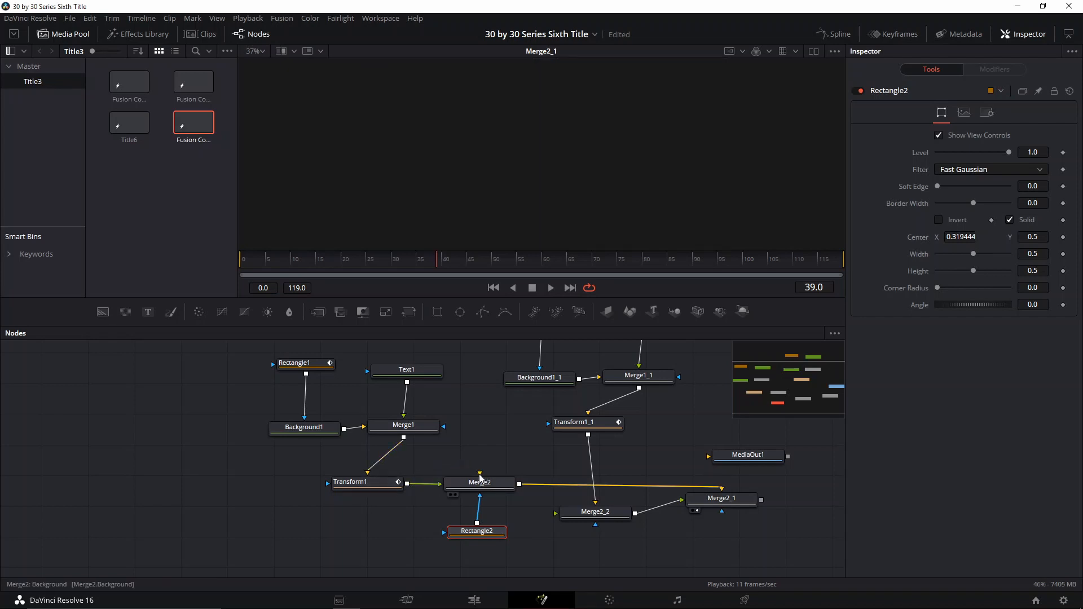
drag(473, 532, 505, 532)
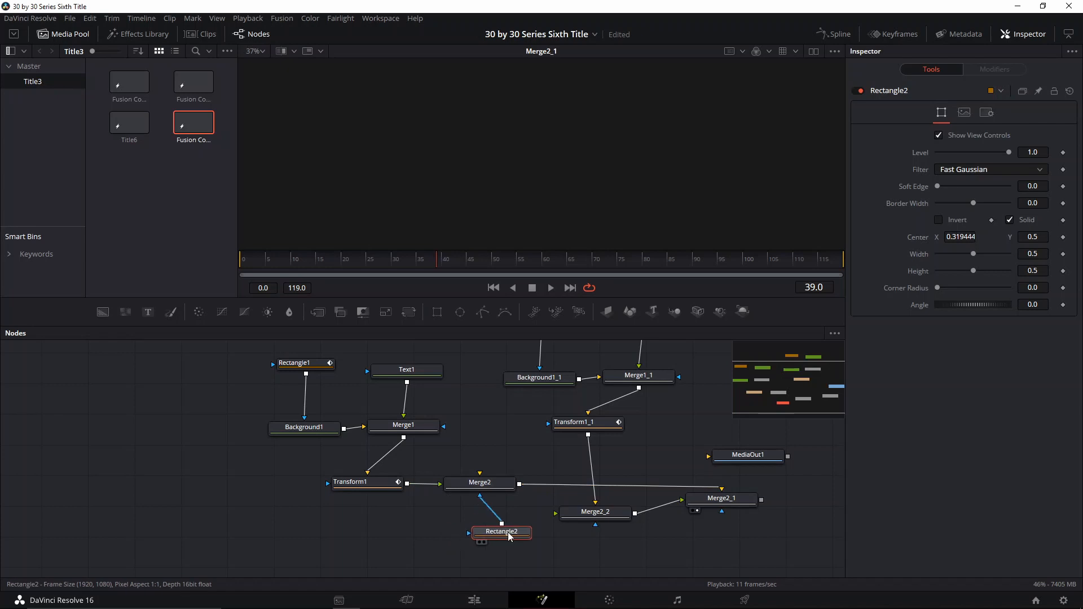
click(438, 523)
click(104, 316)
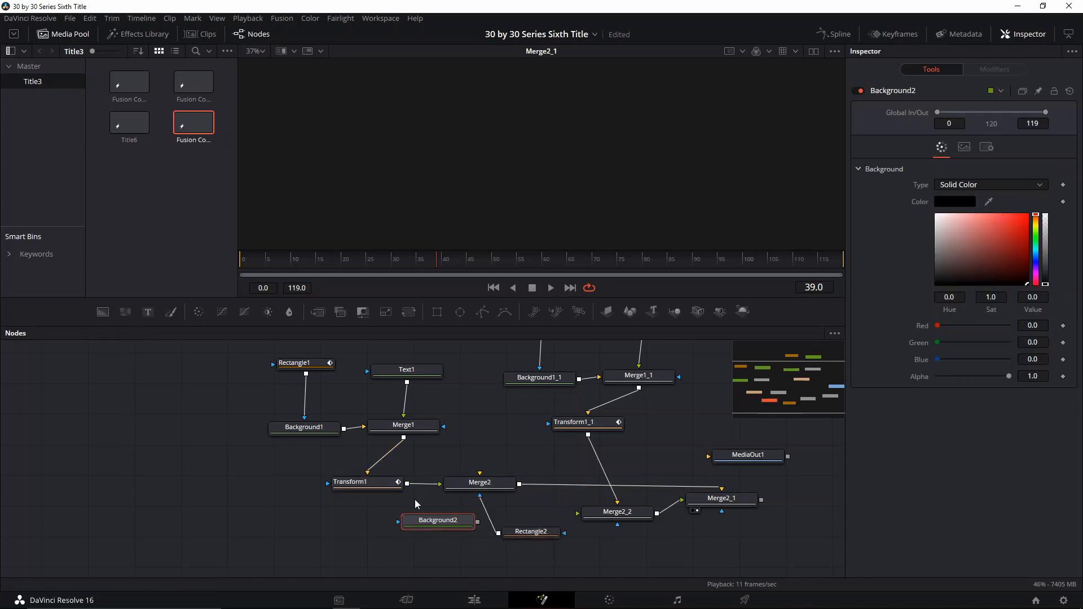
drag(421, 516, 481, 486)
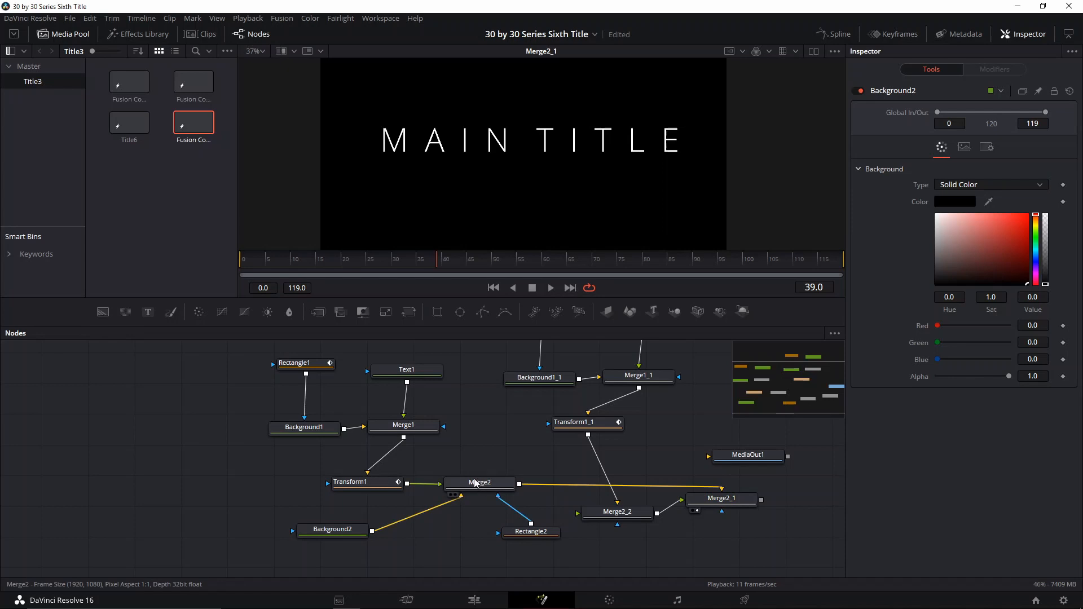
- Make Background2 fully transparent by setting its alpha to 0
click(338, 533)
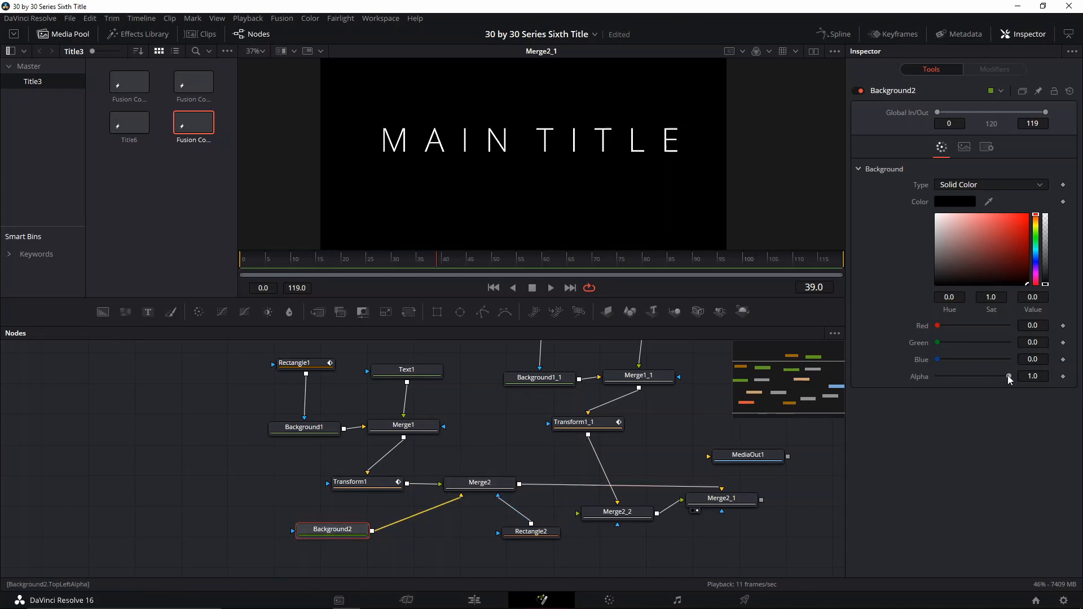
drag(1010, 380, 906, 385)
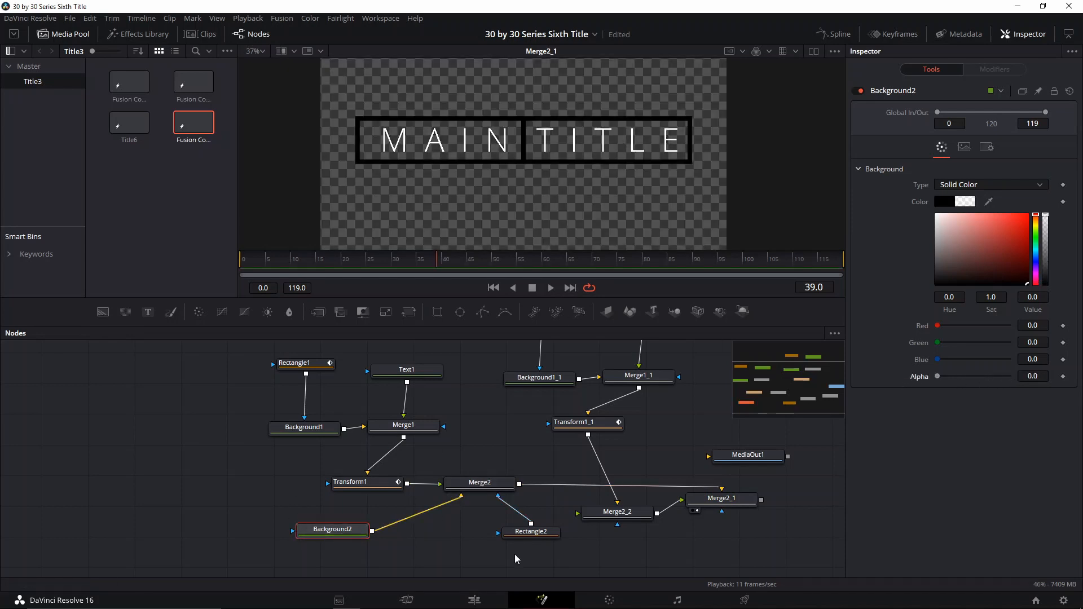
- Select the Rectangle2 mask and enable its Invert option
drag(532, 534, 508, 537)
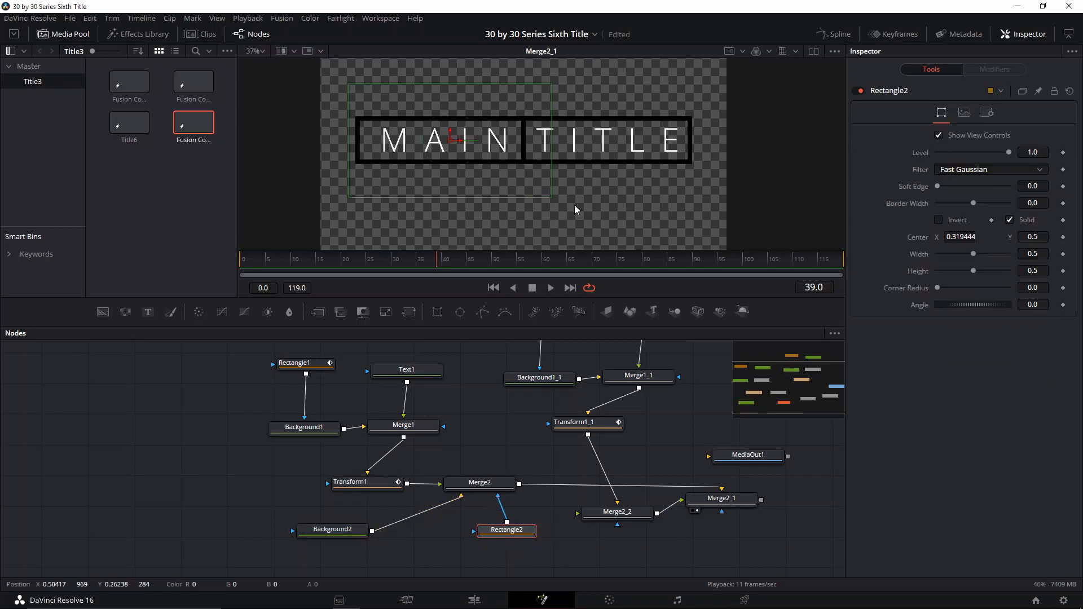
click(939, 220)
click(940, 221)
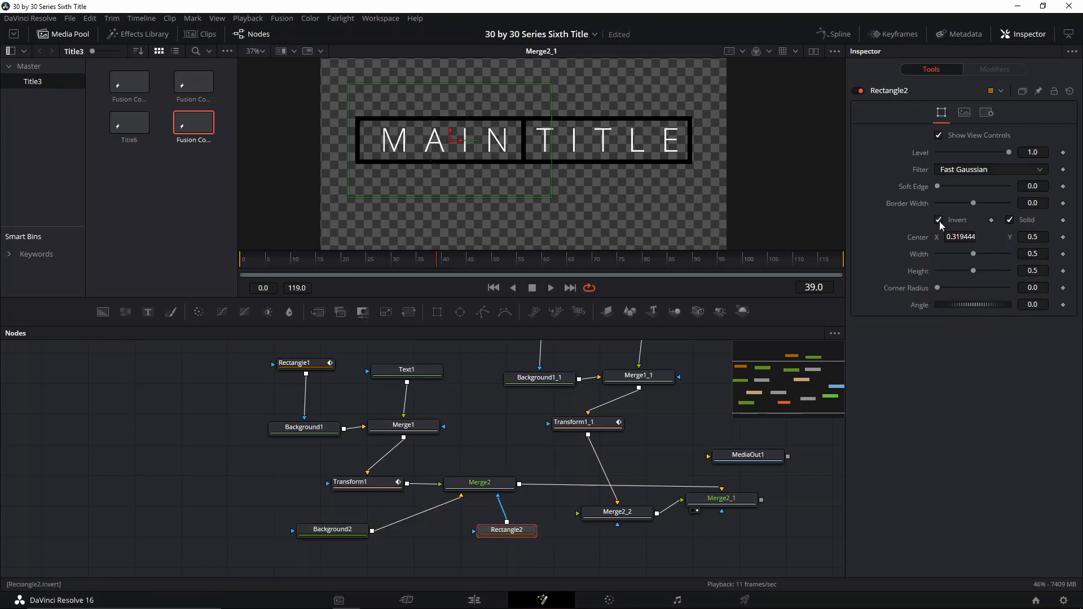
click(939, 220)
click(940, 221)
click(940, 222)
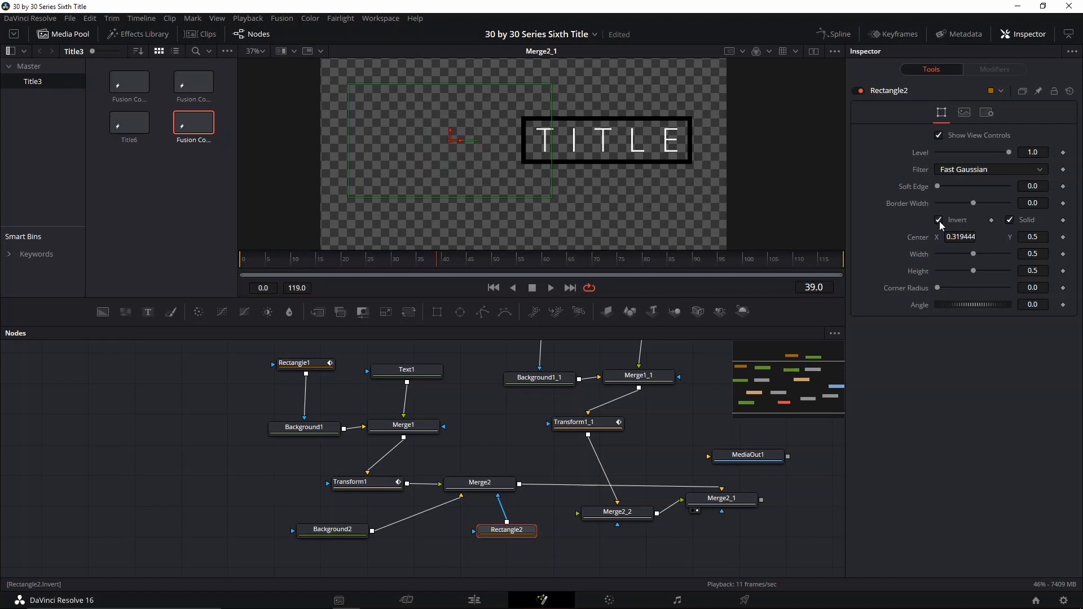
click(940, 222)
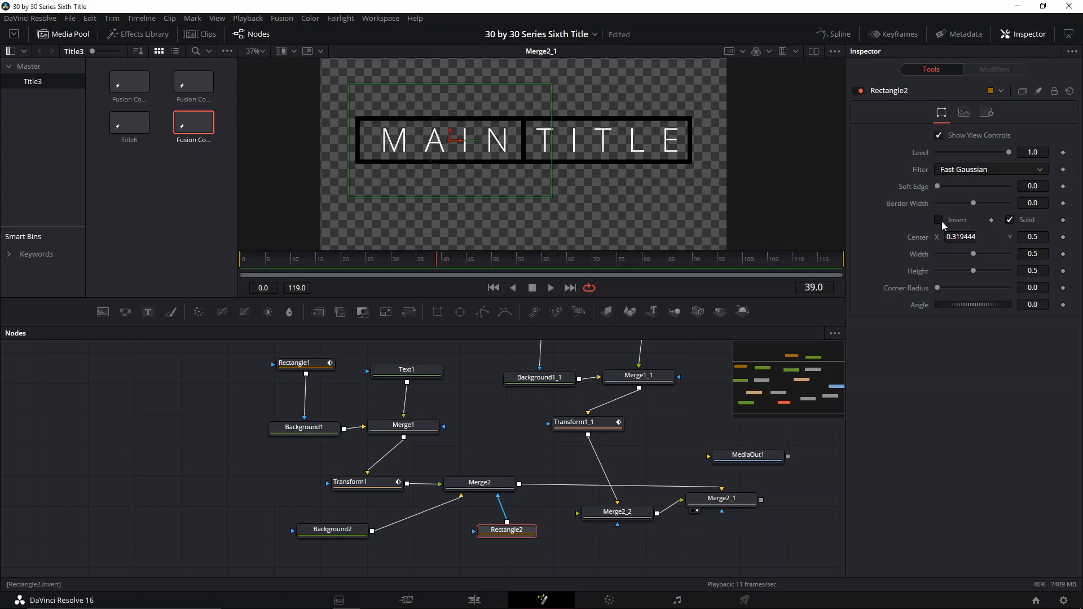
click(941, 220)
- Resize the Rectangle2 mask to height 0.173 and width 0.11
drag(977, 278, 951, 273)
scroll(713, 224, up, 8)
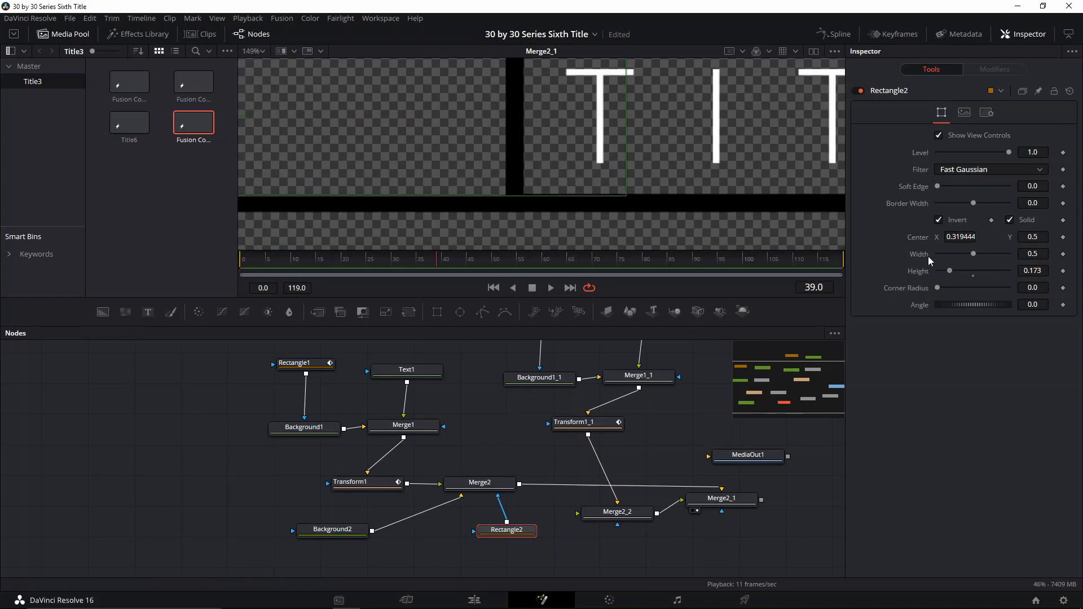
drag(973, 254, 946, 259)
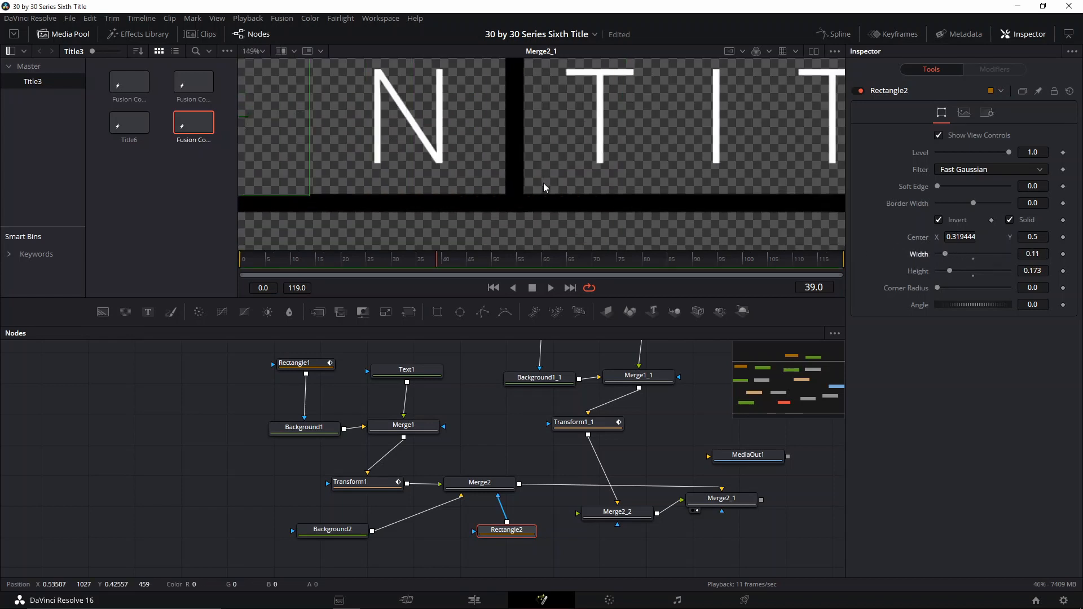
scroll(541, 184, down, 2)
- Move the mask to X 0.500191 and shrink it to width 0.02 and height 0.1683
drag(323, 139, 537, 138)
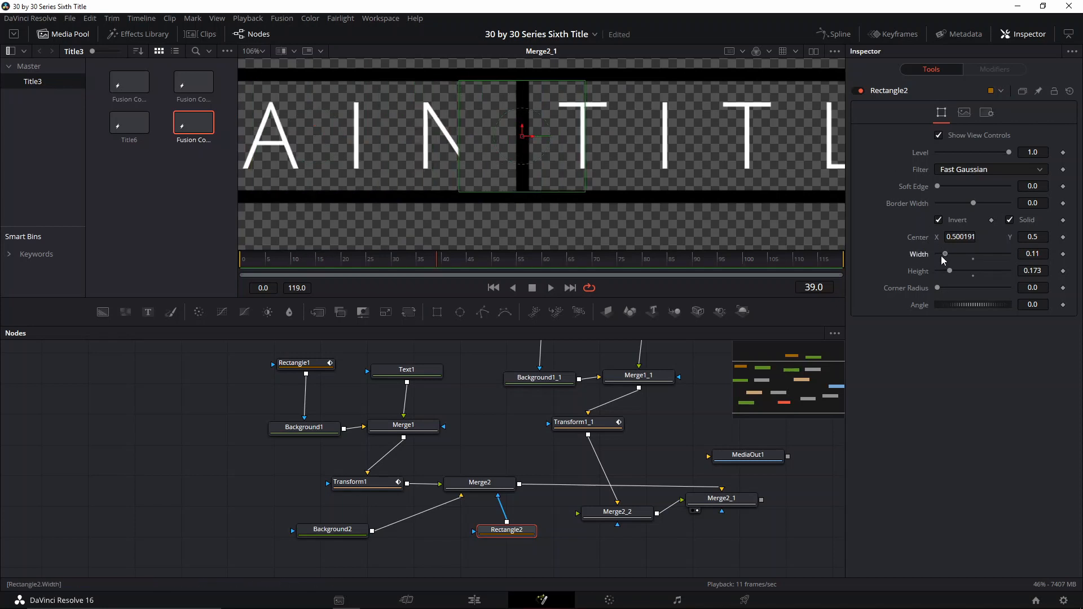
drag(944, 259, 928, 251)
scroll(482, 155, up, 4)
scroll(595, 233, up, 3)
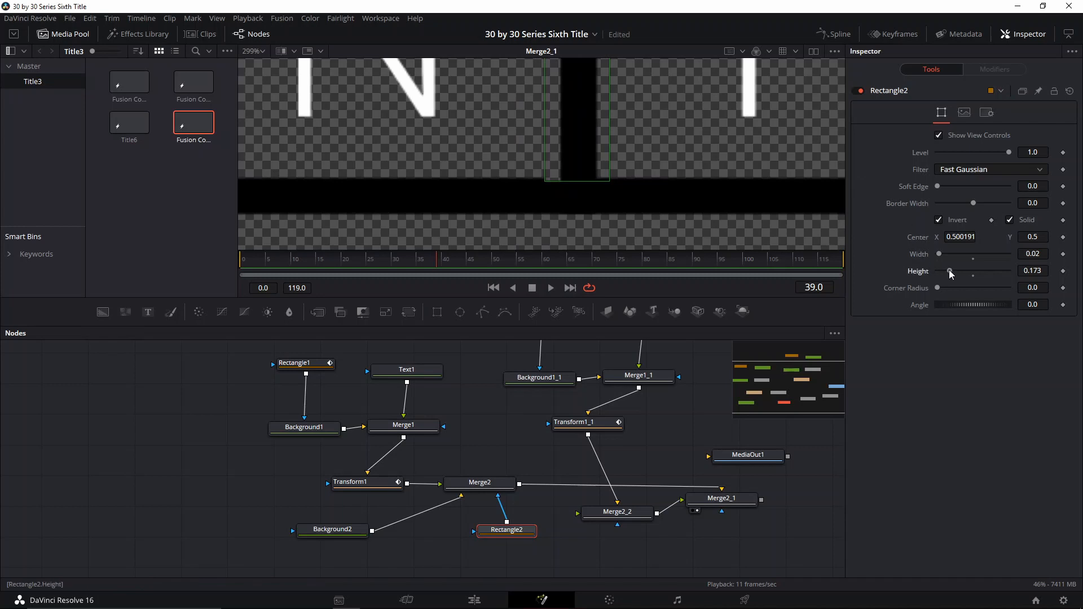
drag(952, 274, 949, 274)
scroll(585, 142, down, 5)
drag(587, 142, 608, 184)
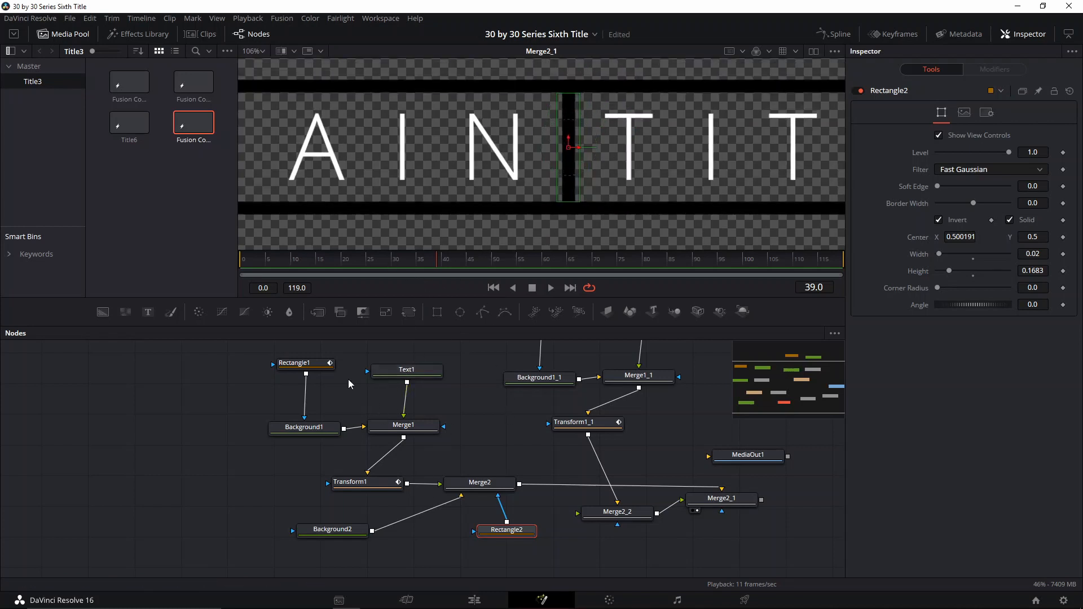
- At frame 28, add a keyframe on the Rectangle2 mask's height
click(303, 366)
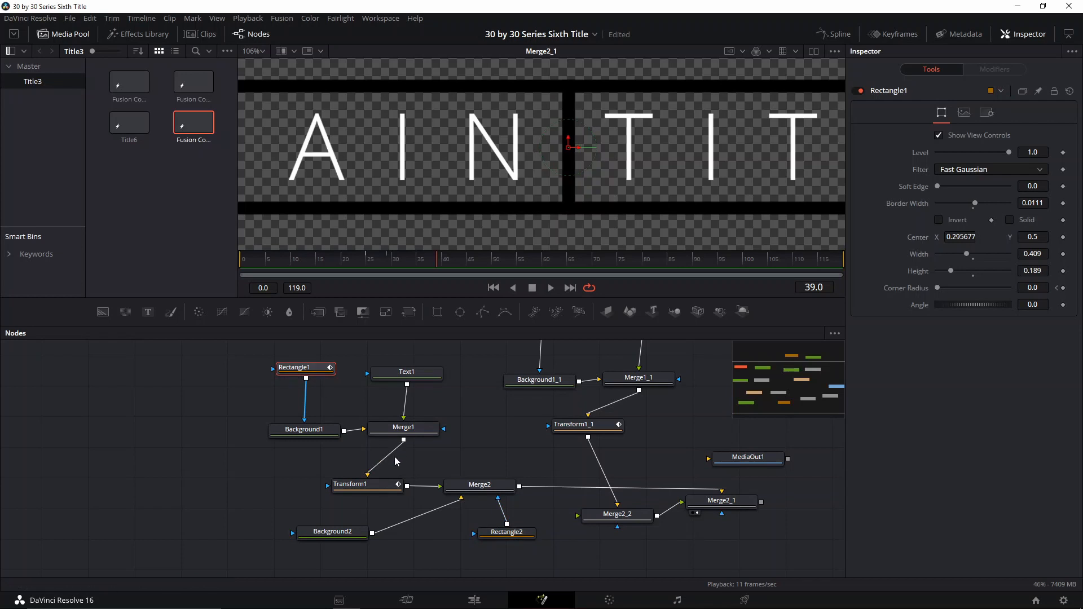
click(362, 484)
drag(388, 273, 384, 272)
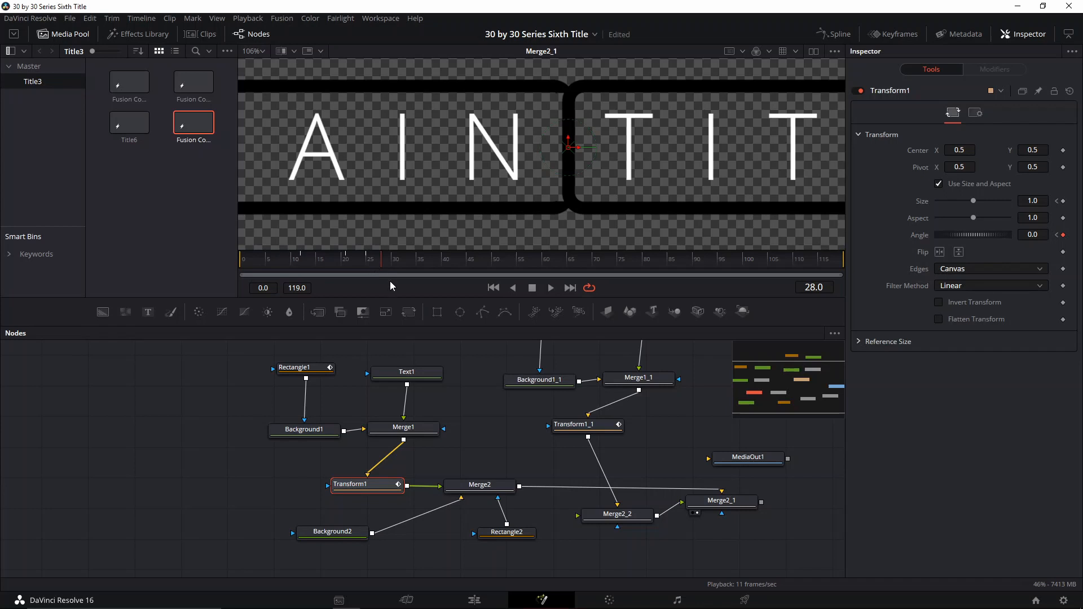
click(500, 534)
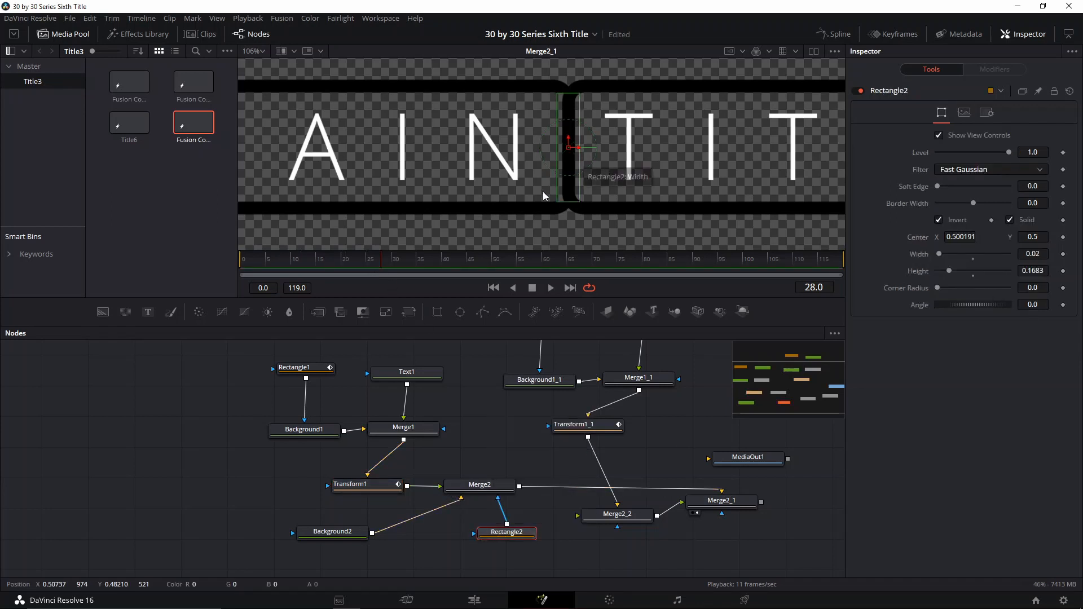
click(1063, 271)
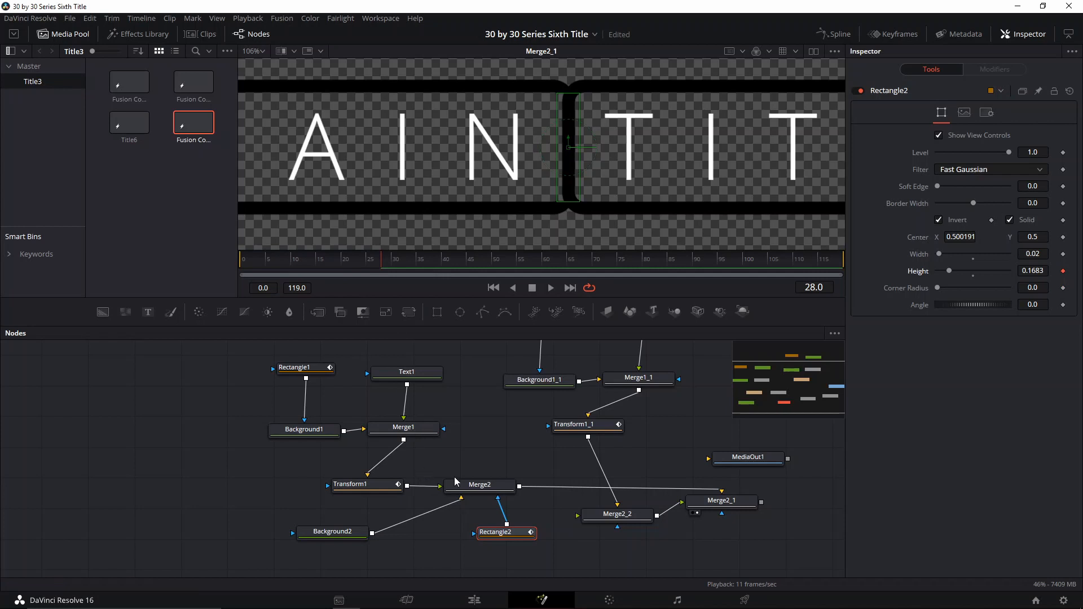
- Step back to frame 27 and reduce the Rectangle2 mask's height to its minimum
click(365, 487)
click(372, 267)
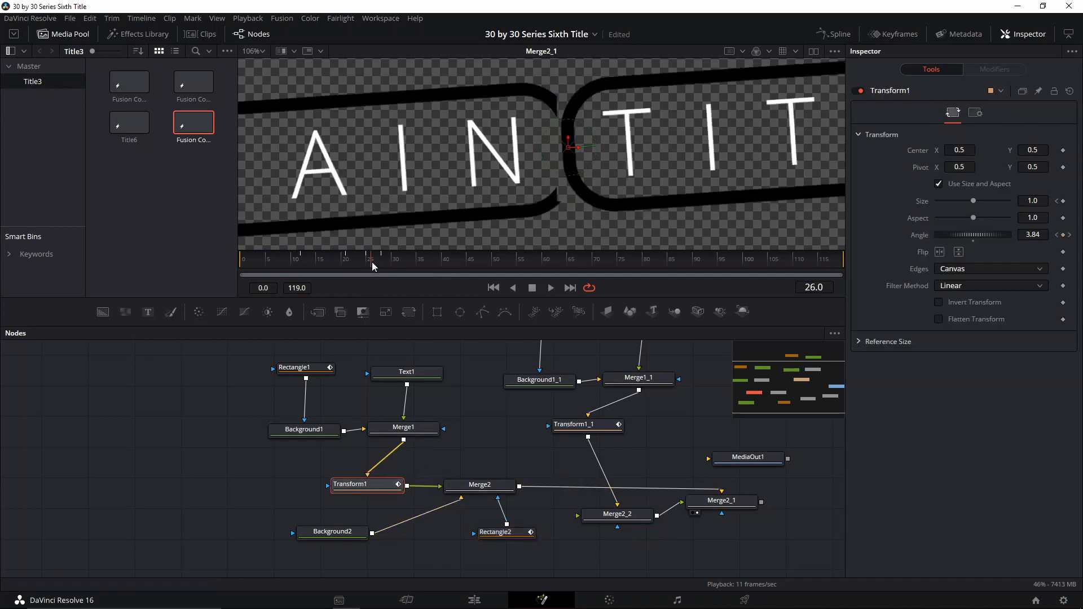
drag(373, 267, 385, 277)
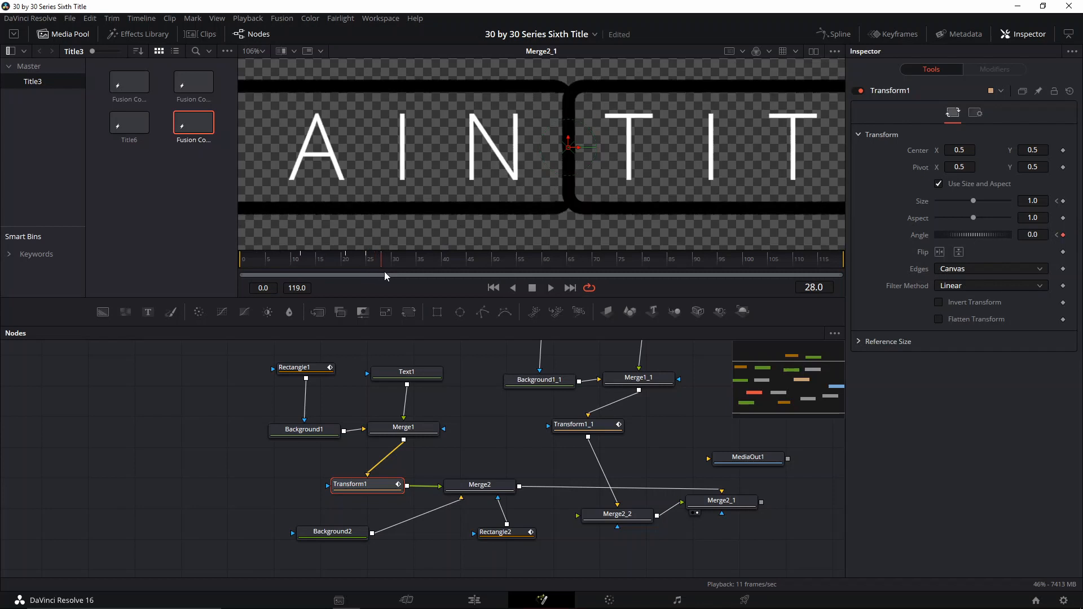
key(Left)
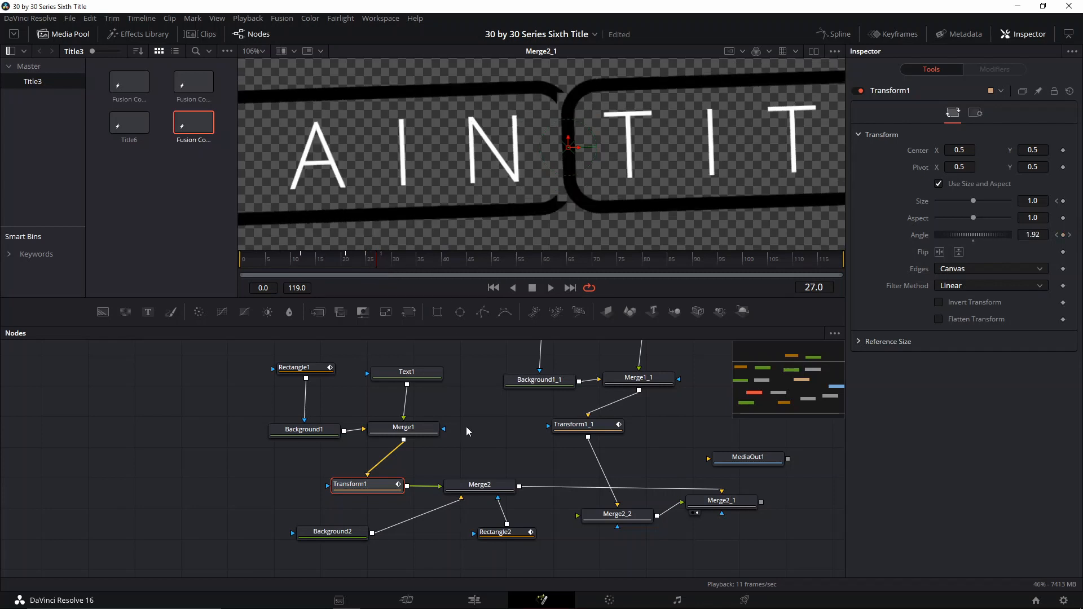
click(493, 533)
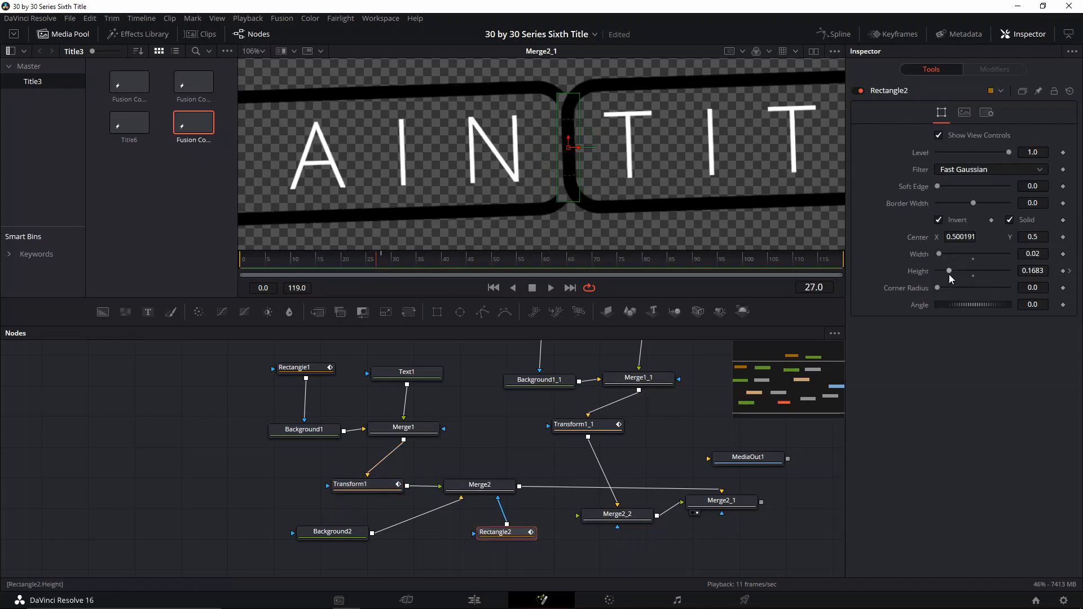
drag(950, 272, 920, 274)
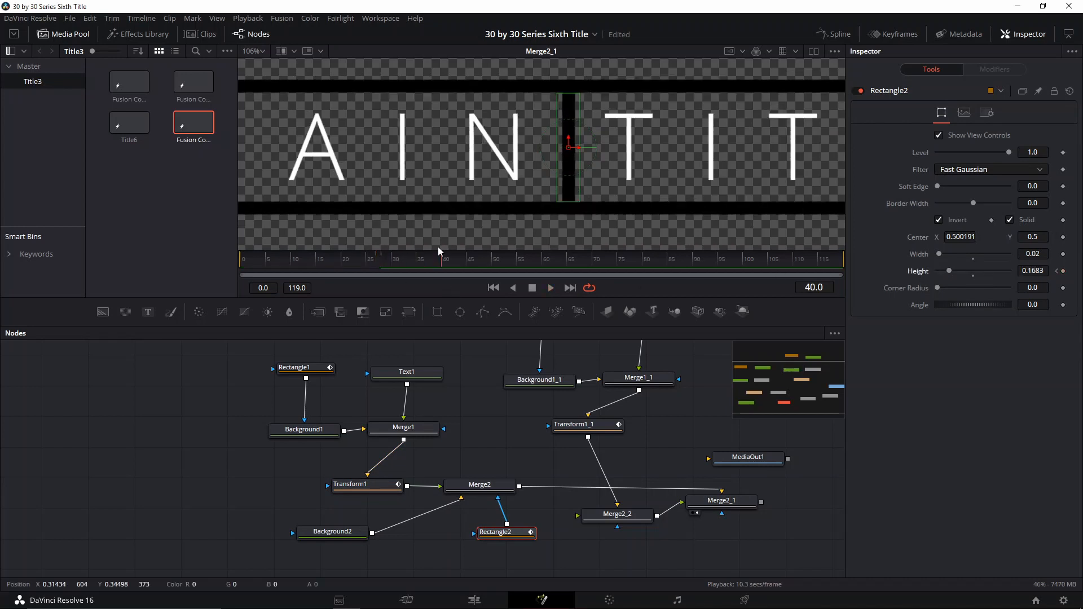
- Paste a copy of the rectangle mask into the Merge2_2 node's mask input
click(588, 433)
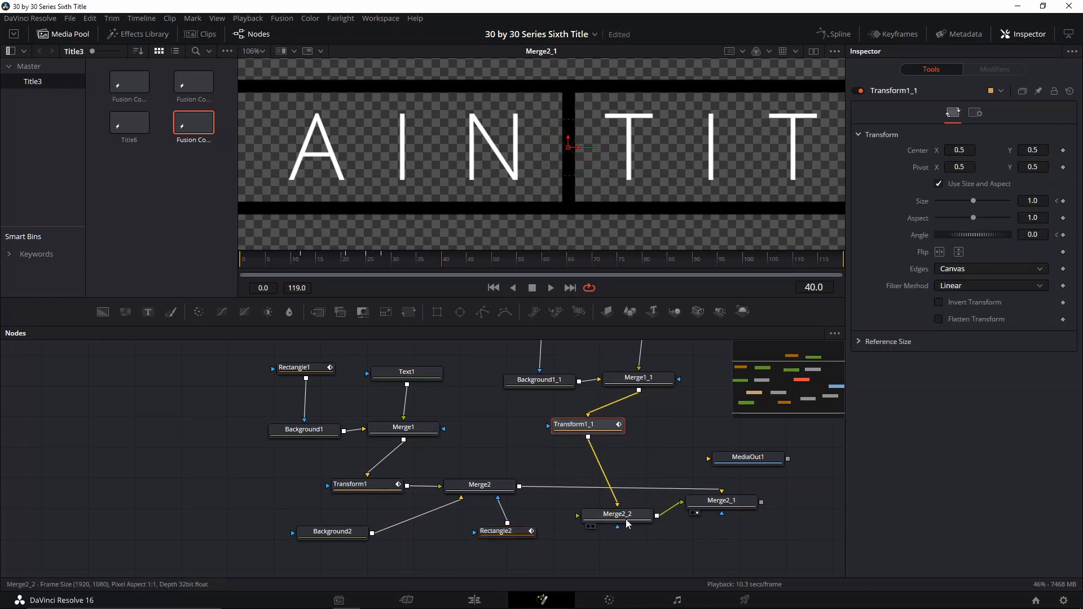
drag(626, 520, 624, 552)
key(ctrl+v)
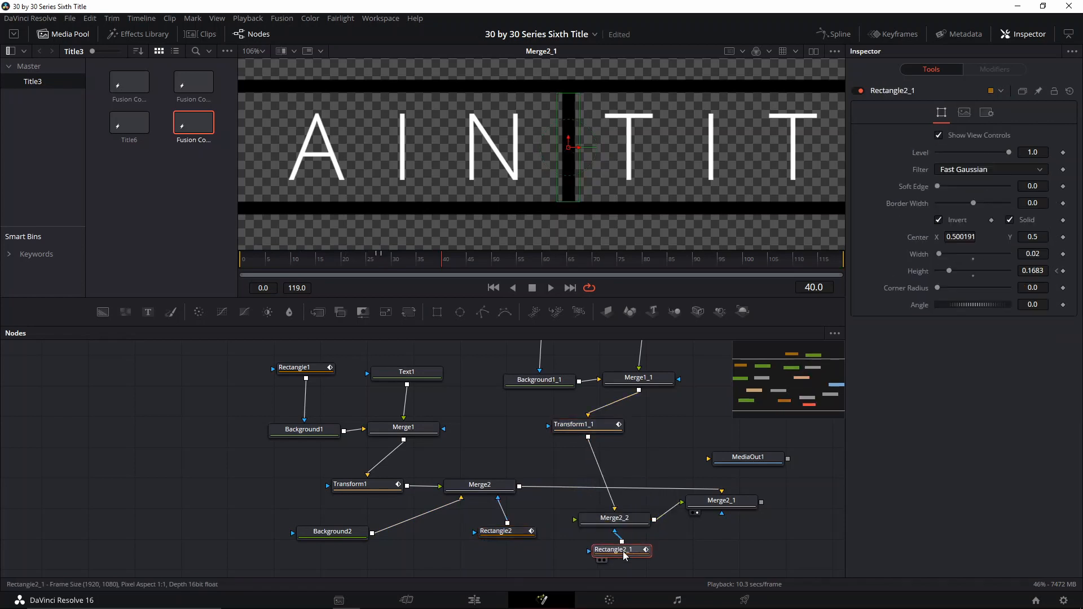
- Move Merge2_2 into line after Merge2 and play back the masked title animation
key(space)
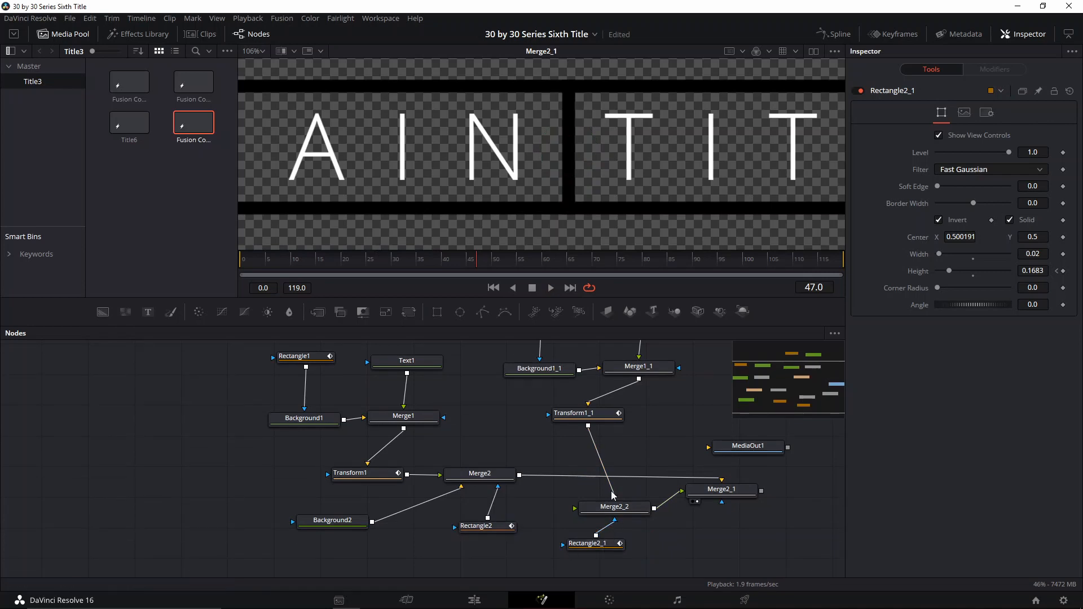
drag(613, 495, 589, 478)
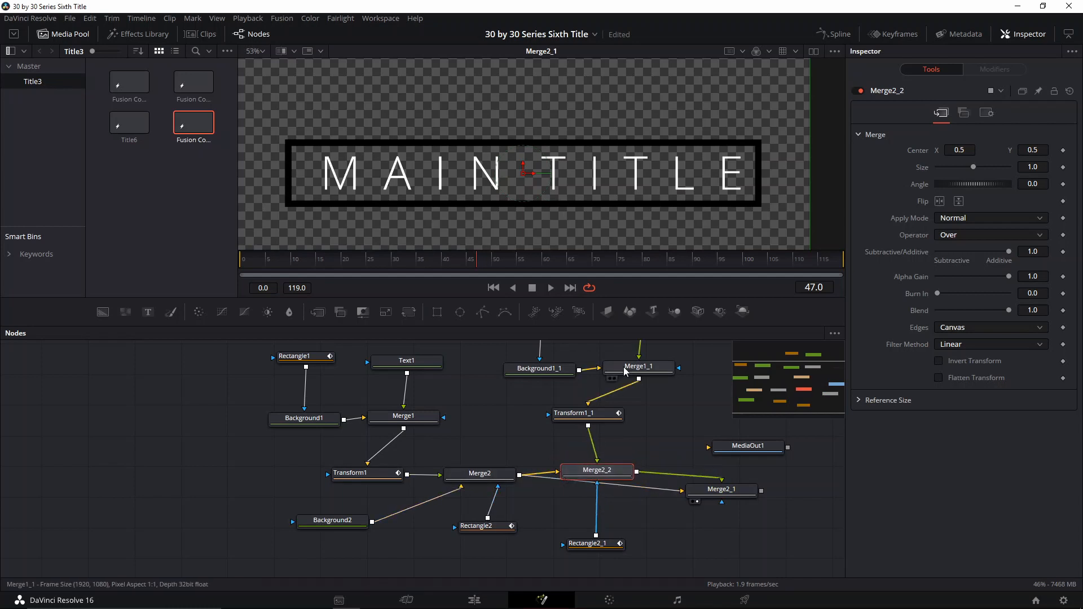
scroll(532, 189, up, 3)
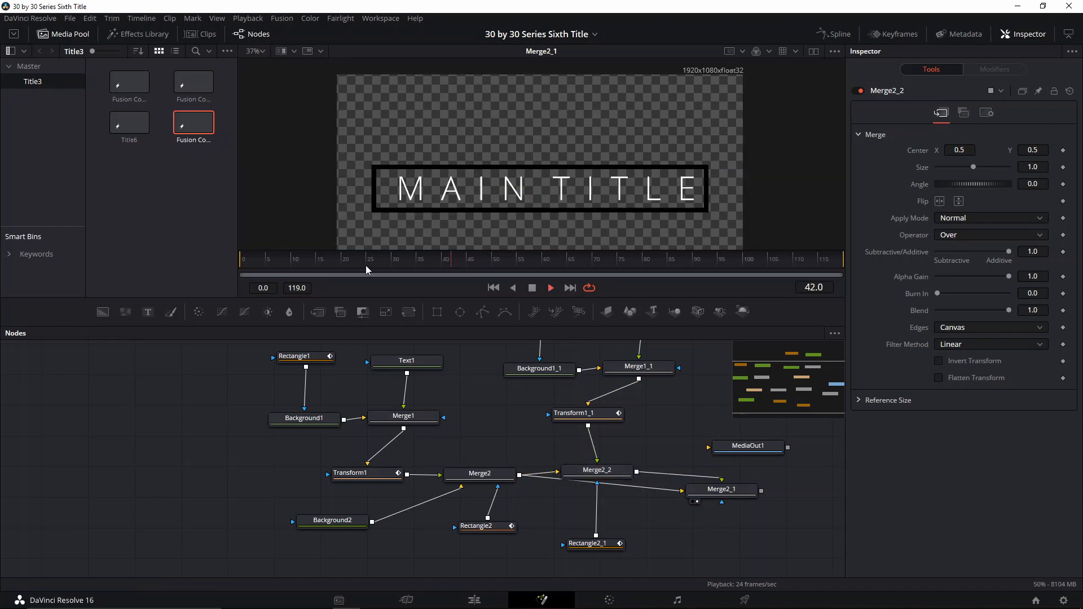
drag(507, 269, 466, 276)
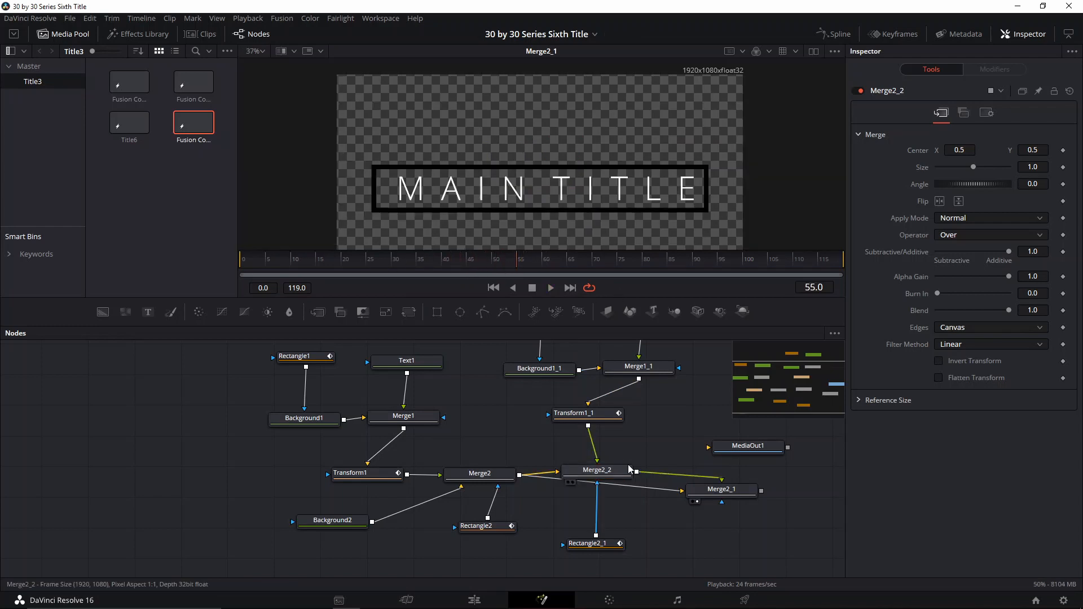
drag(681, 413, 665, 438)
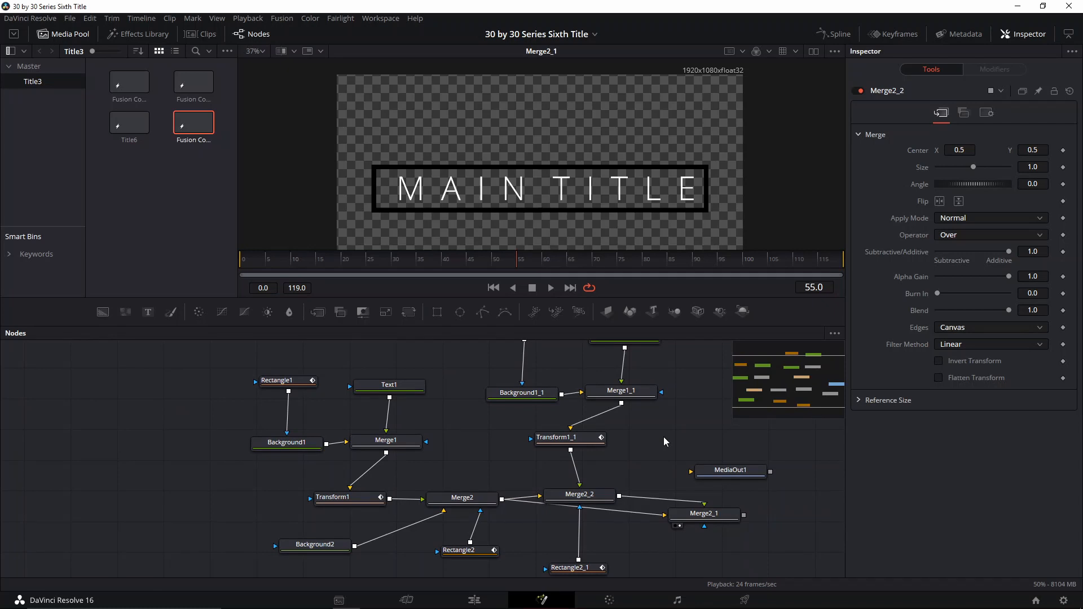
drag(643, 363, 655, 412)
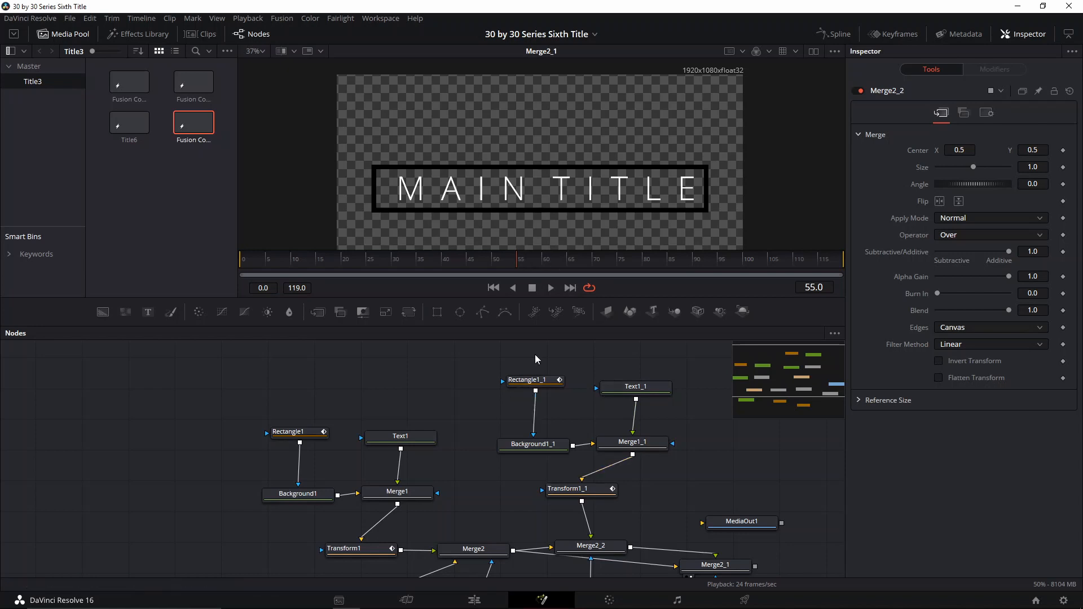
scroll(520, 476, down, 3)
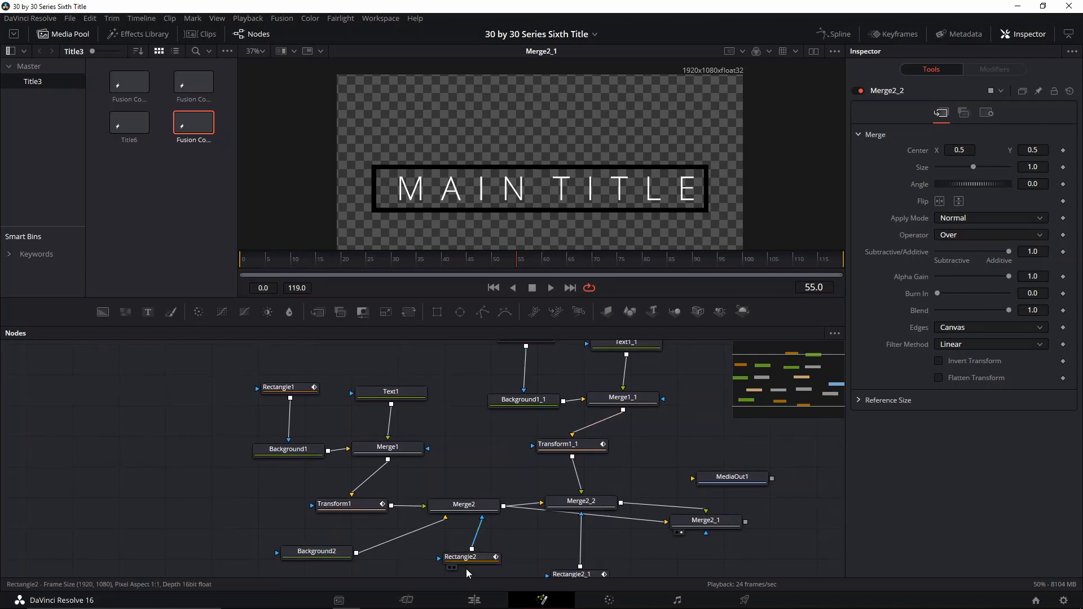
- At frame 55, add a keyframe on the Rectangle2 mask's height
click(477, 557)
scroll(476, 557, down, 1)
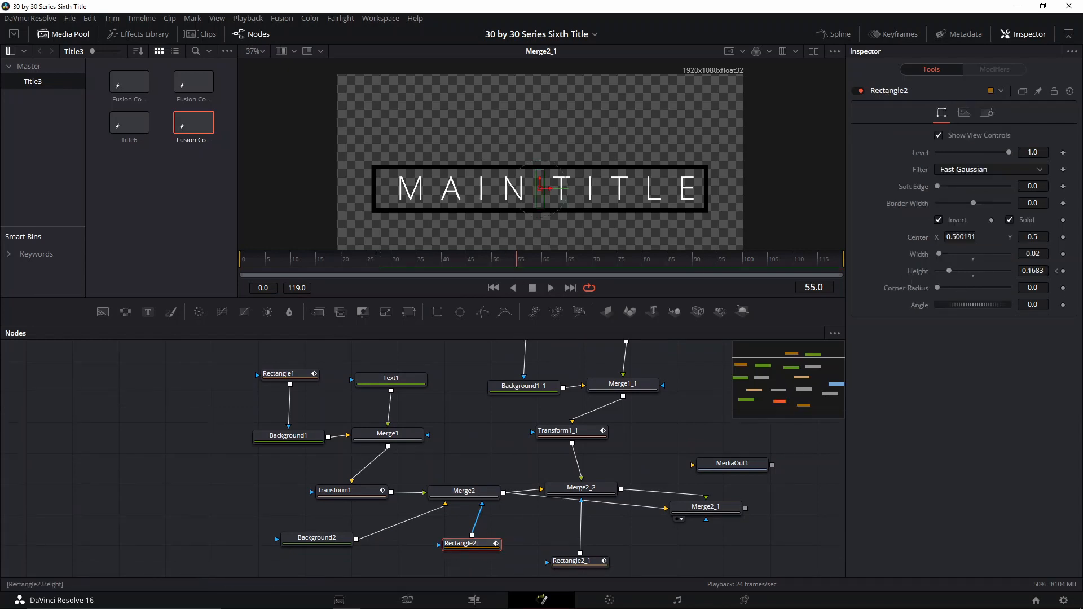
click(1064, 272)
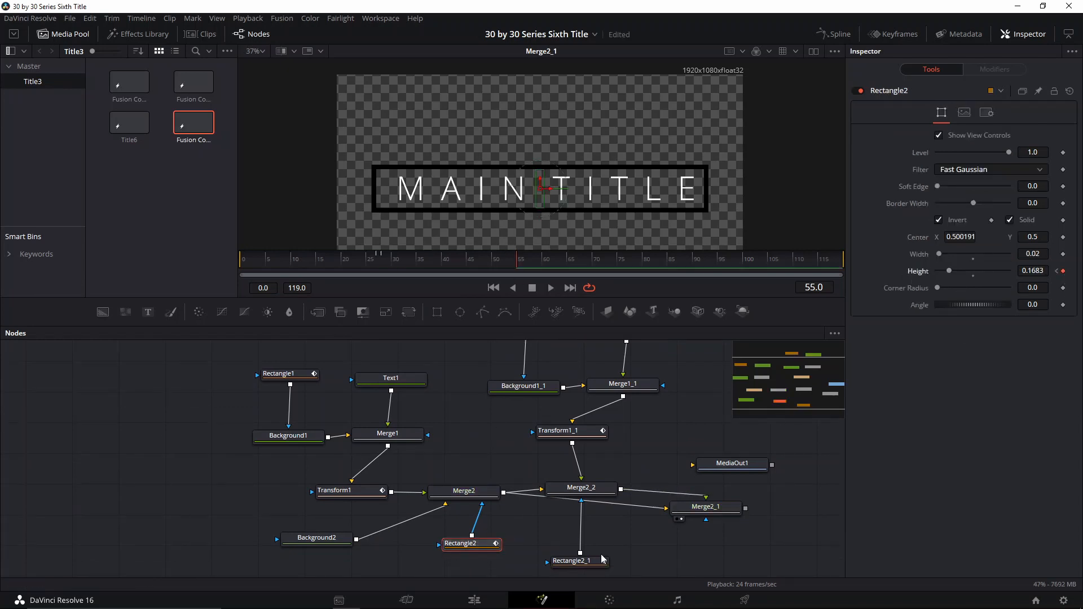
- Advance to frame 57 and reduce the Rectangle2 mask's height to 0
click(582, 561)
scroll(582, 562, down, 1)
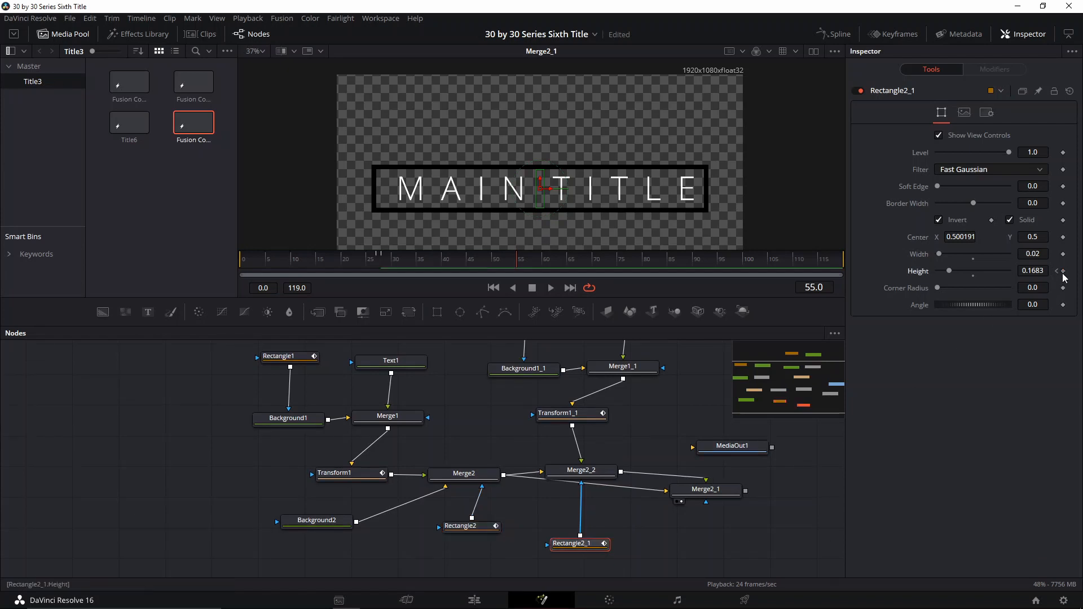
click(474, 525)
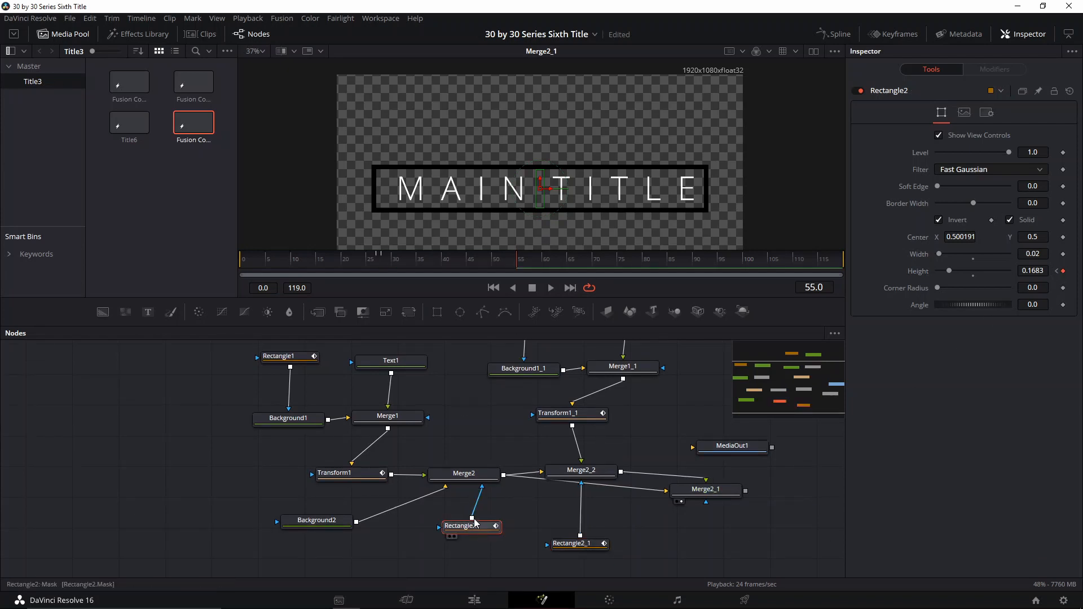
key(Right)
key(Right)
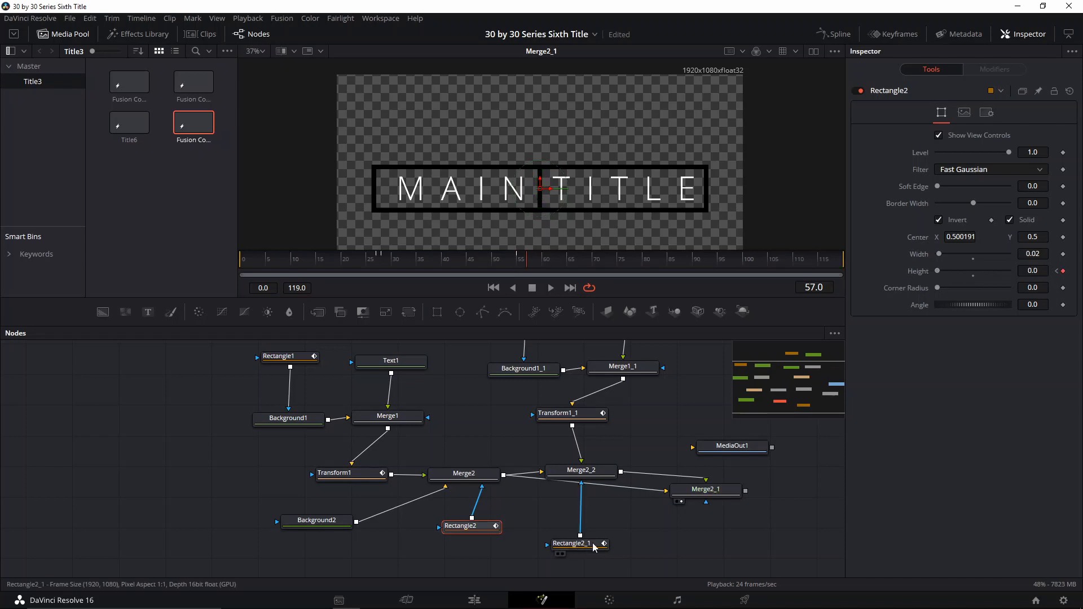
- Reduce the Rectangle2_1 mask's height to 0 at frame 57
click(574, 543)
drag(948, 271, 902, 276)
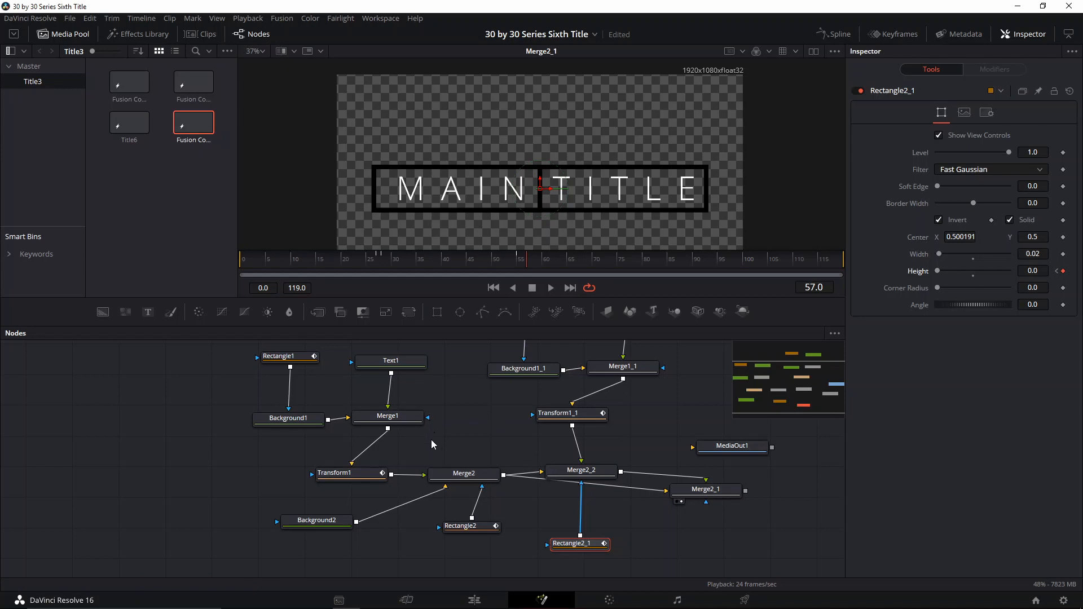
- Go to frame 55 and add a keyframe on Rectangle1's corner radius
click(283, 354)
key(Left)
key(Left)
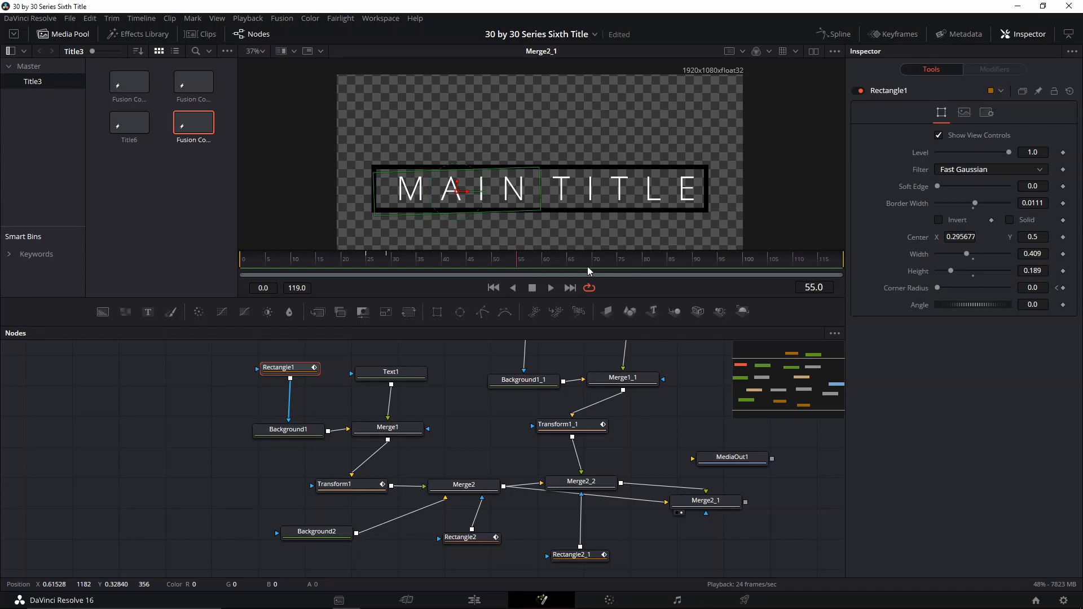
key(Left)
key(Right)
click(1063, 287)
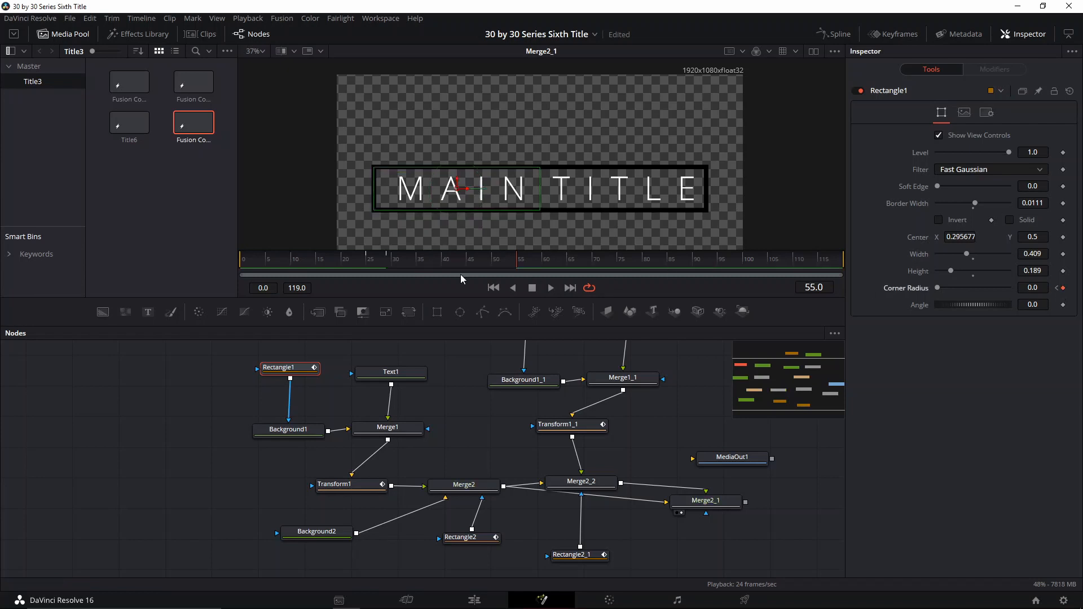
- Advance to frame 58 and set Rectangle1's corner radius to 1.0
key(Right)
key(Right)
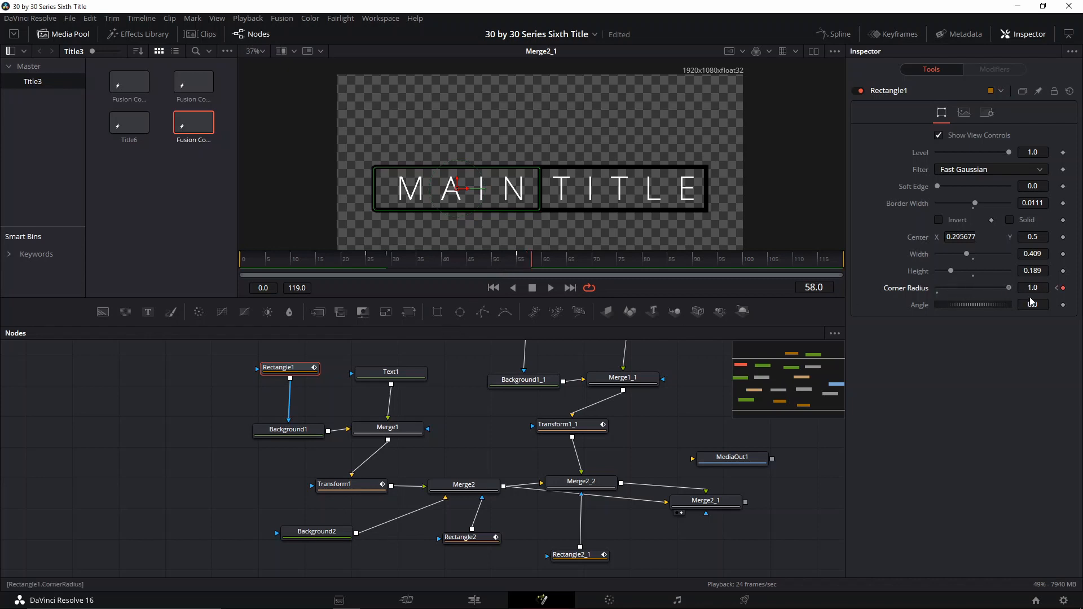
scroll(547, 362, up, 1)
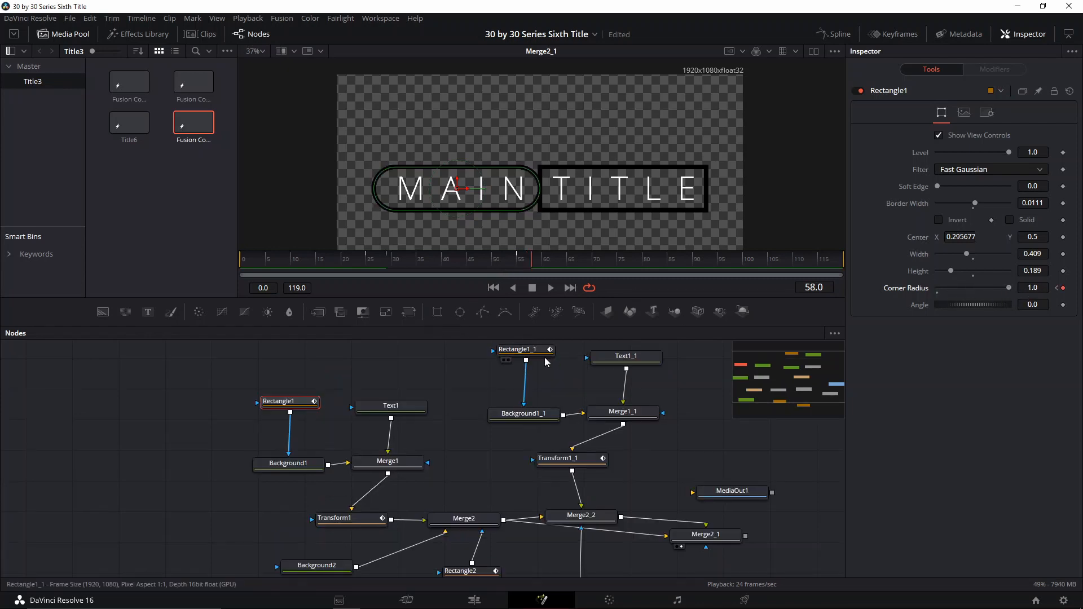
- Animate Rectangle1_1's corner radius to 1.0 at frame 58 and 0 at frame 55
click(532, 352)
scroll(532, 356, up, 1)
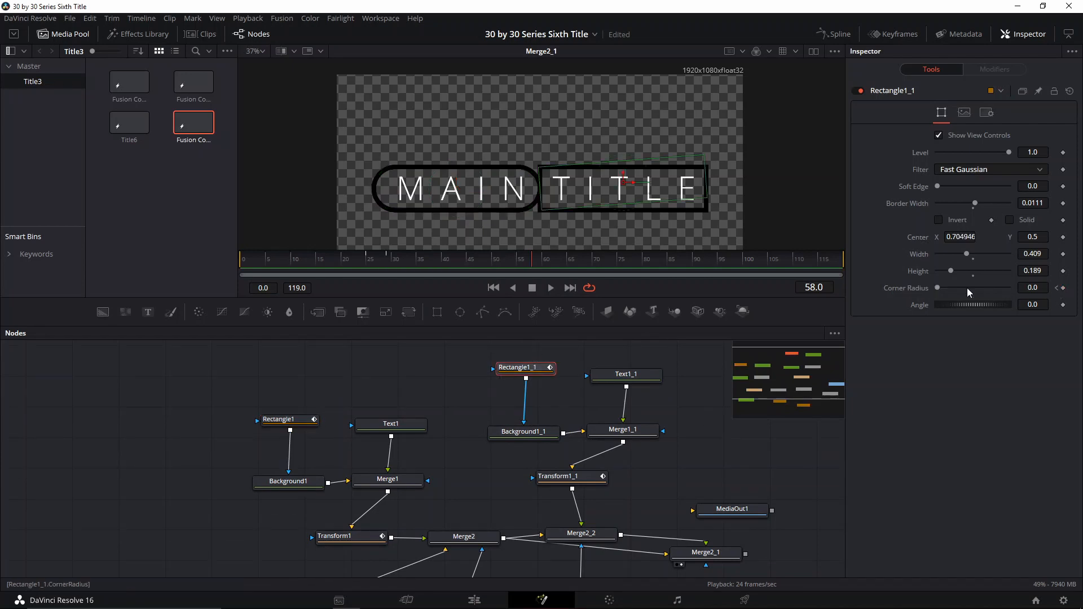
drag(937, 289, 1014, 290)
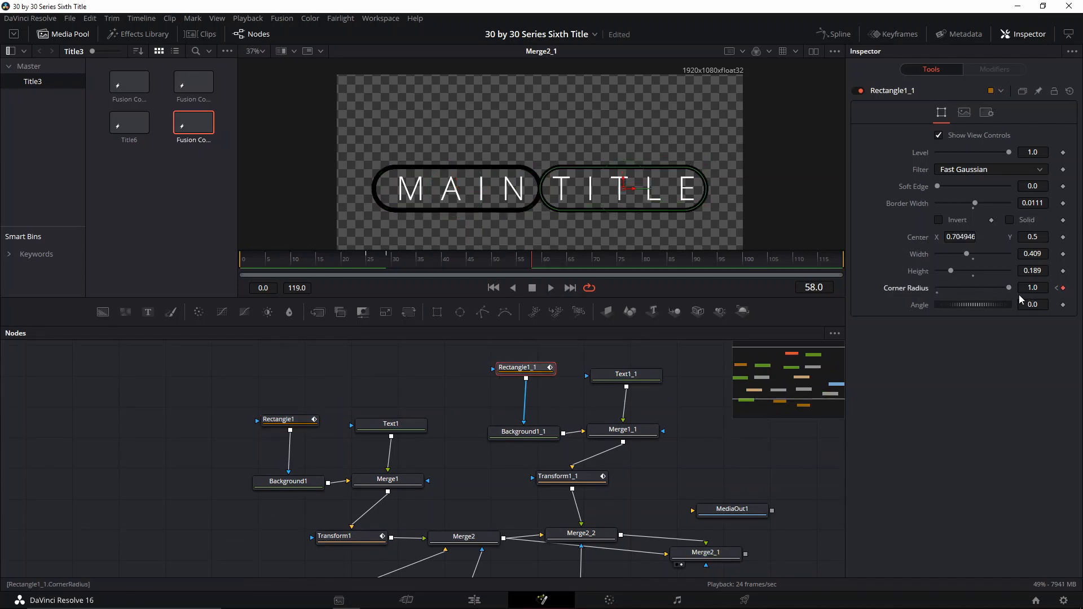
key(Left)
key(Left)
drag(1006, 288, 900, 299)
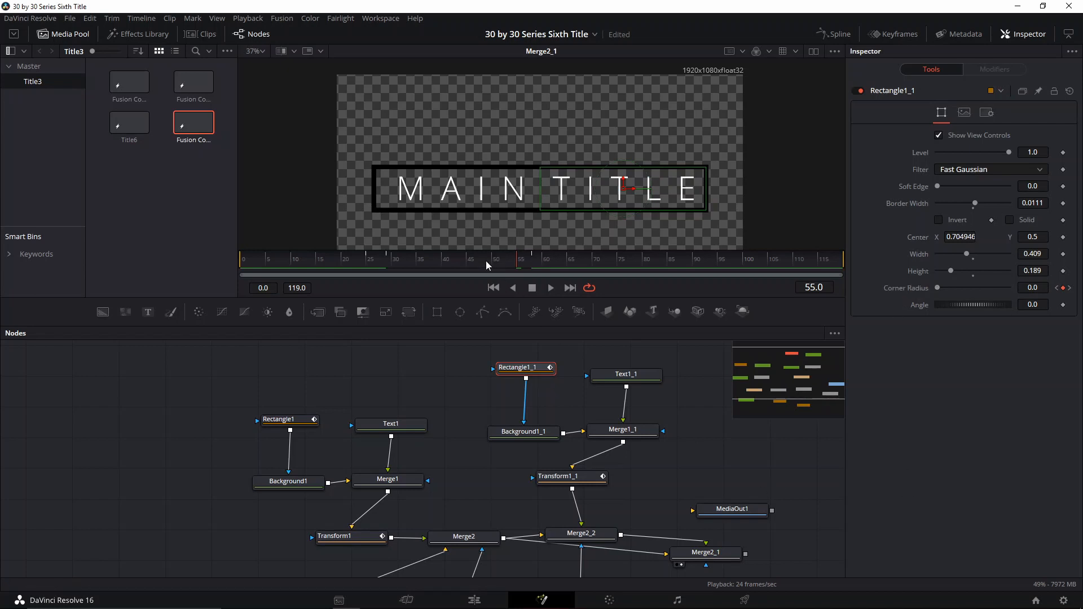
- Play back and scrub the rounded-corner animation
click(671, 360)
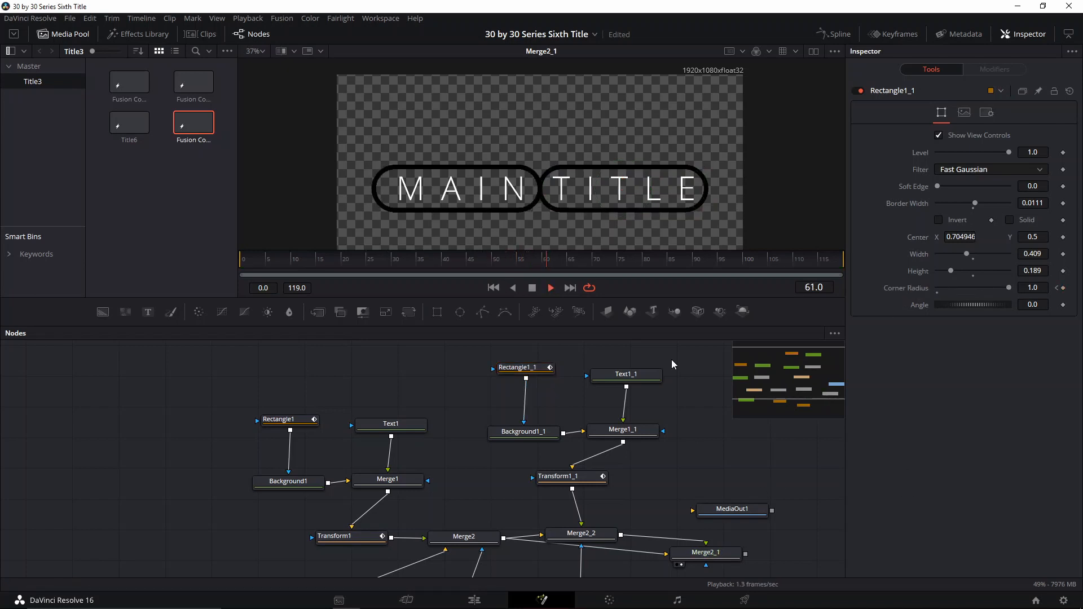
key(space)
drag(583, 259, 538, 261)
drag(531, 265, 520, 264)
- Keyframe Rectangle1's width and height at frame 58, then shrink both to 0 at frame 62
click(303, 417)
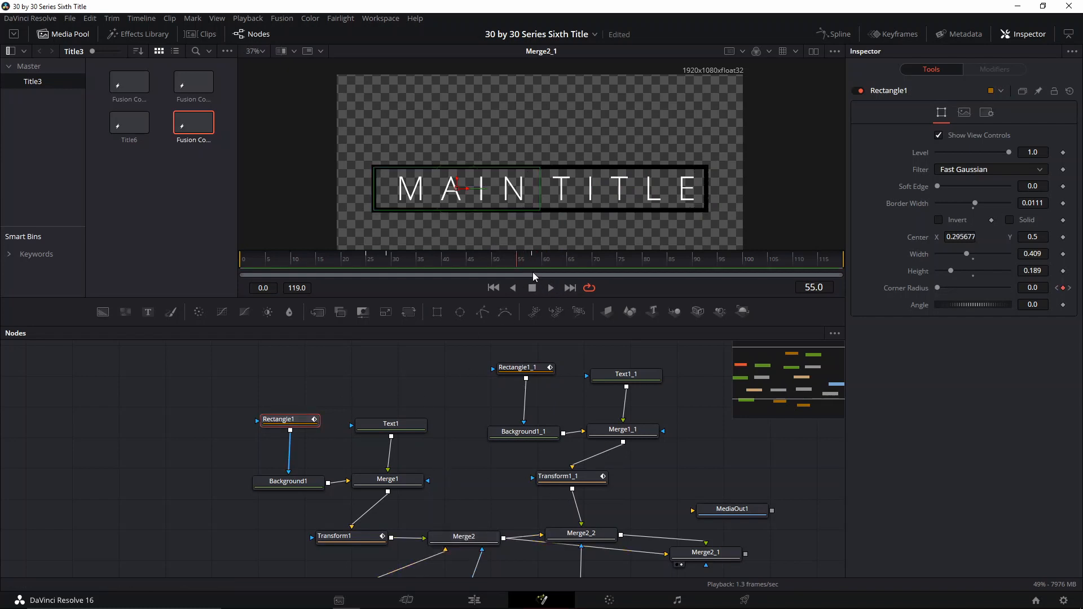
click(540, 263)
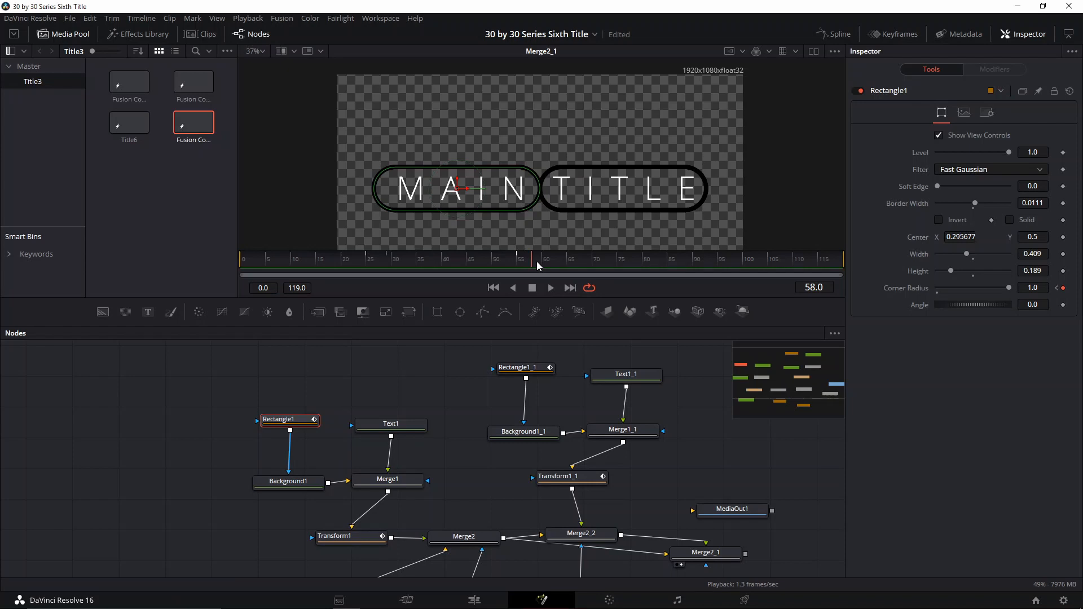
key(Left)
click(964, 115)
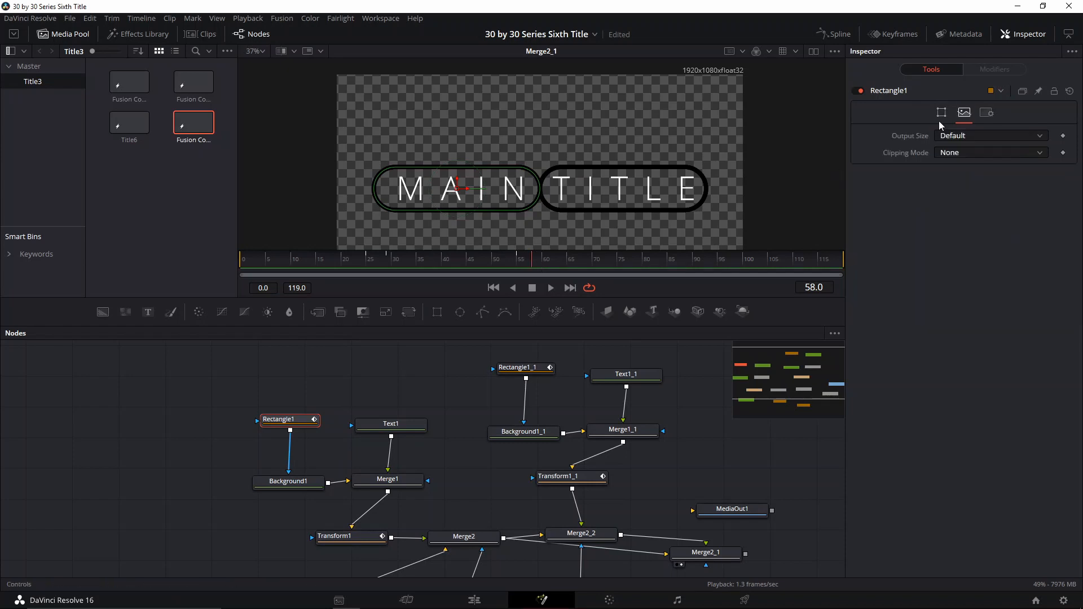
click(938, 119)
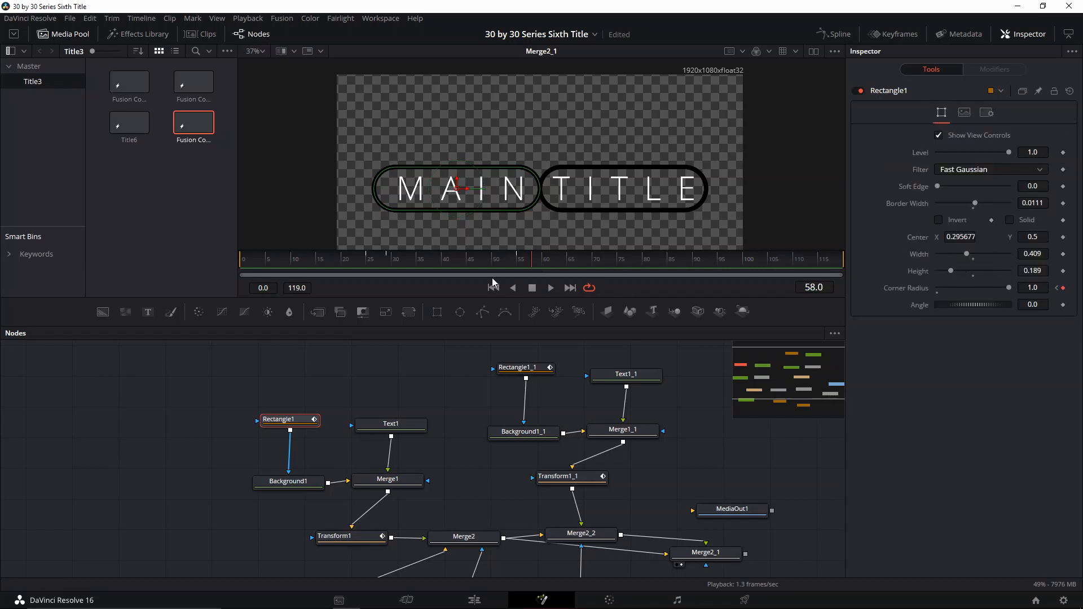
key(Left)
click(1064, 255)
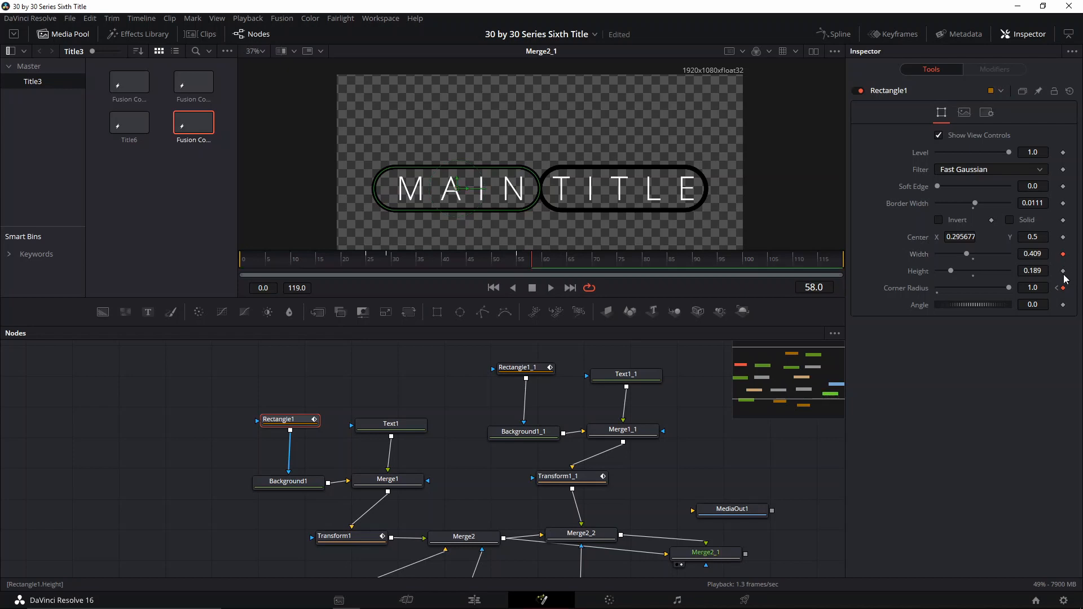
click(1064, 272)
key(Right)
drag(967, 257, 926, 275)
key(Left)
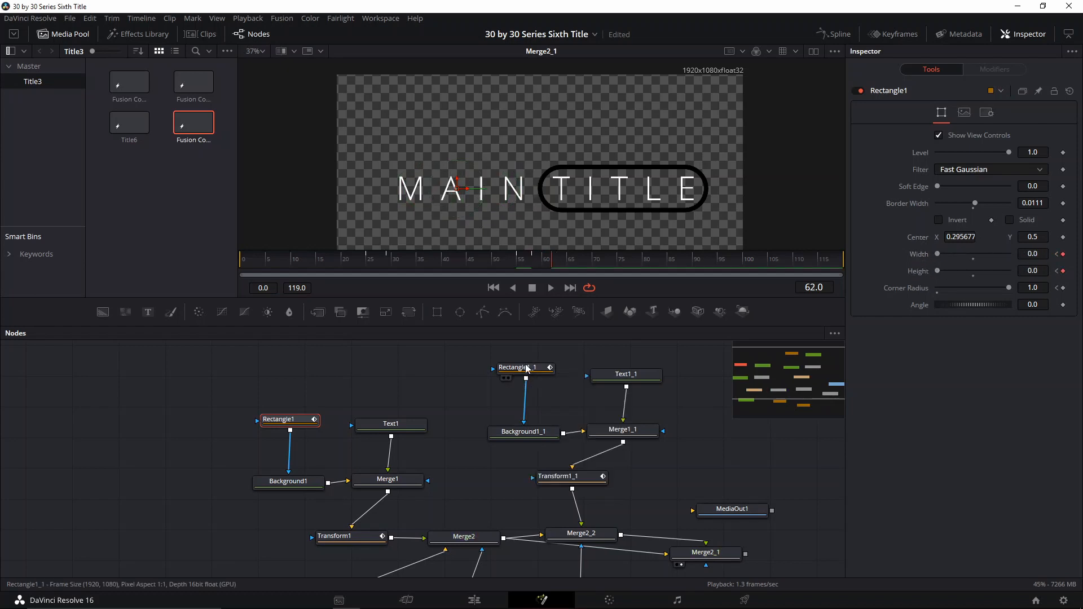
- Review the Rectangle1_1 mask's animation between frames 57 and 61
click(527, 367)
click(530, 269)
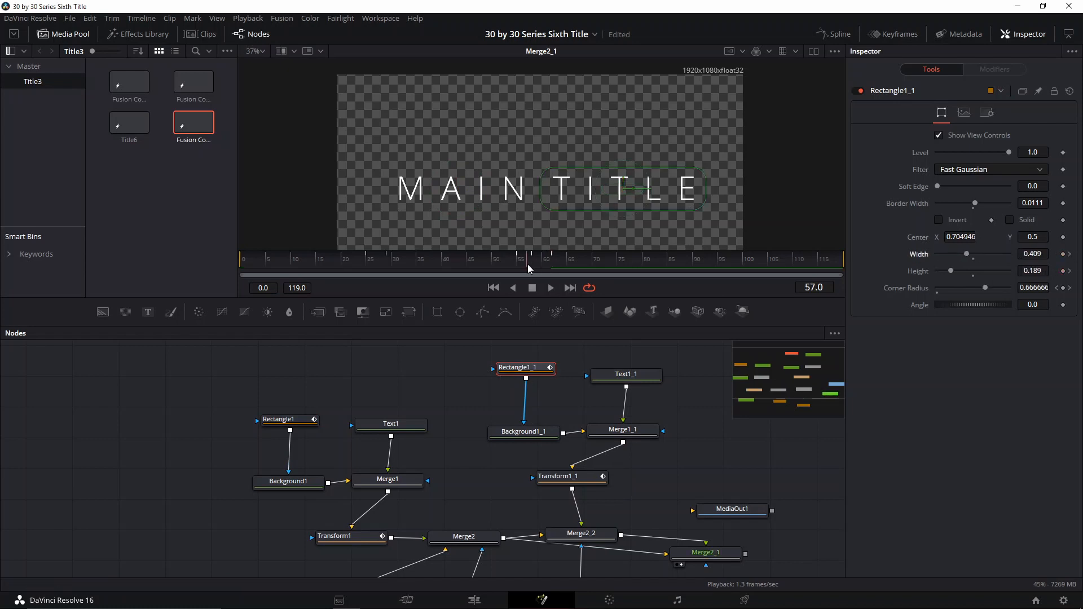
key(space)
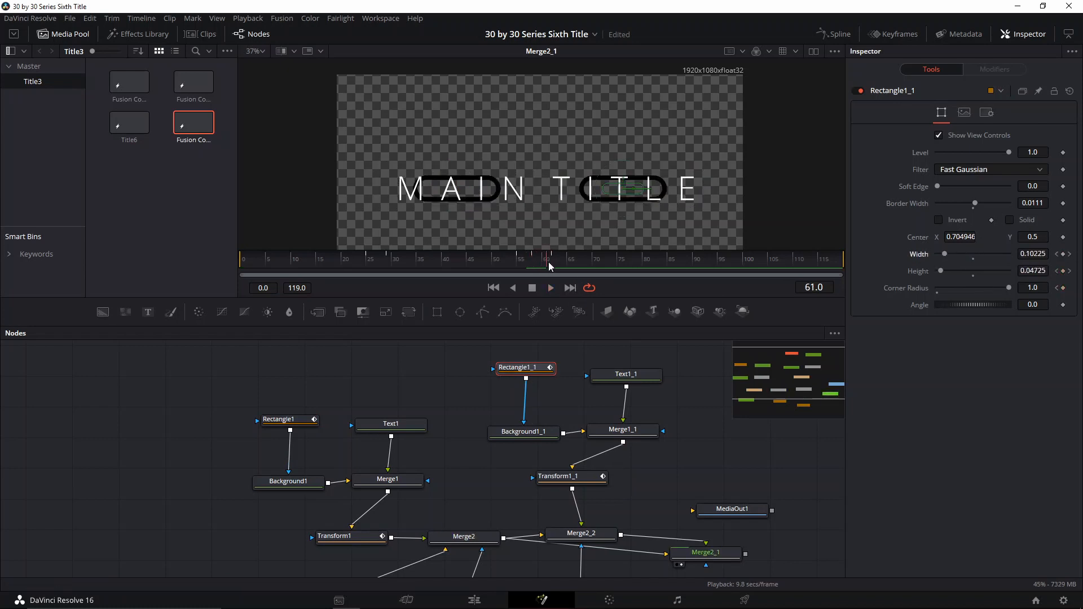
click(536, 269)
- Keyframe Text1_1's layout size at frame 58, then reduce it to 0 at frame 62
click(620, 375)
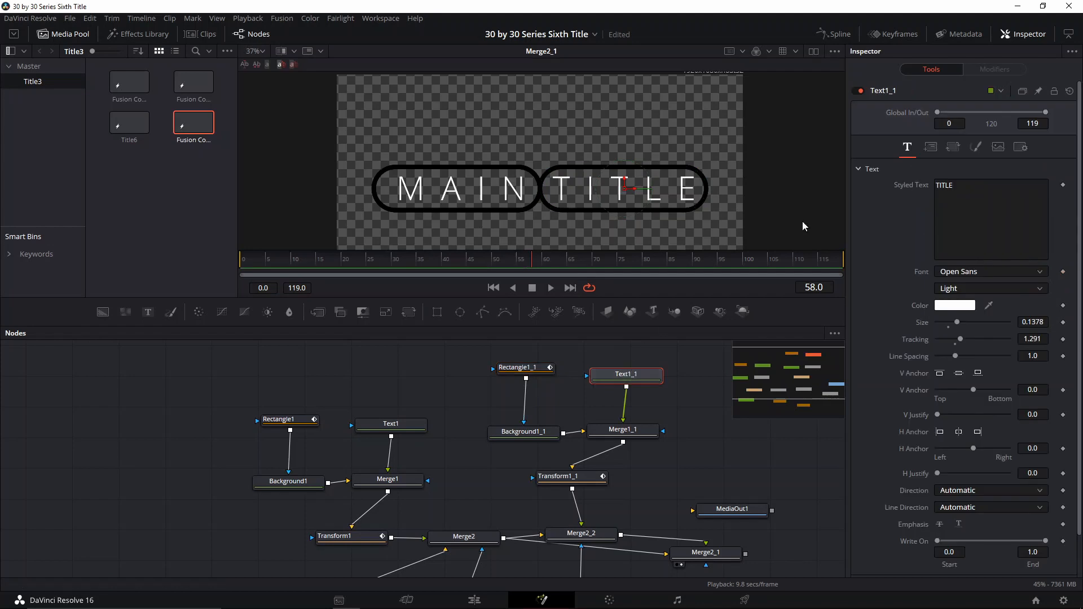
click(931, 148)
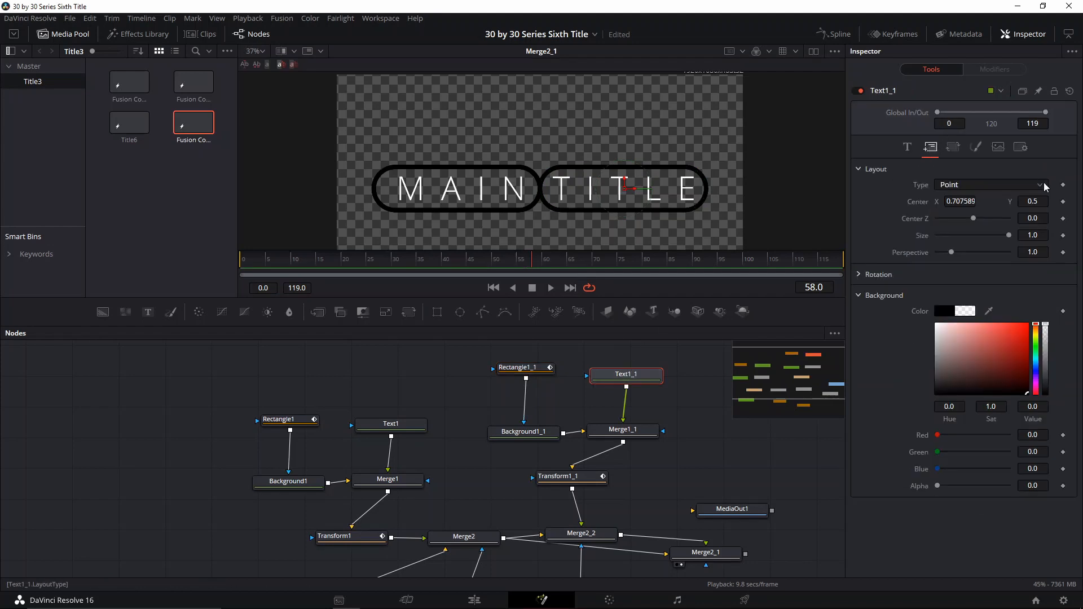
click(1064, 235)
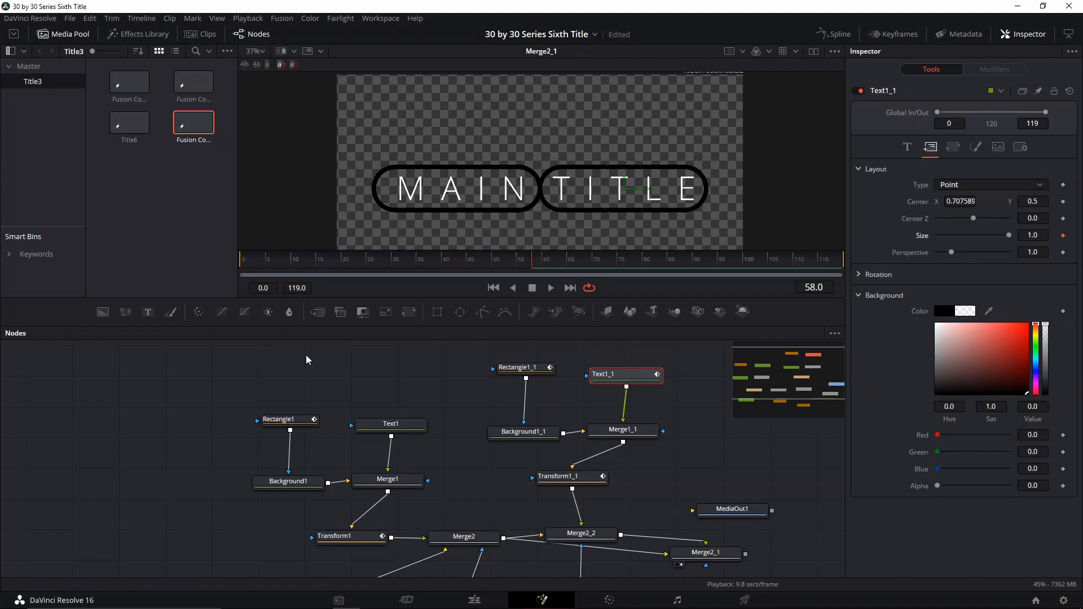
click(550, 266)
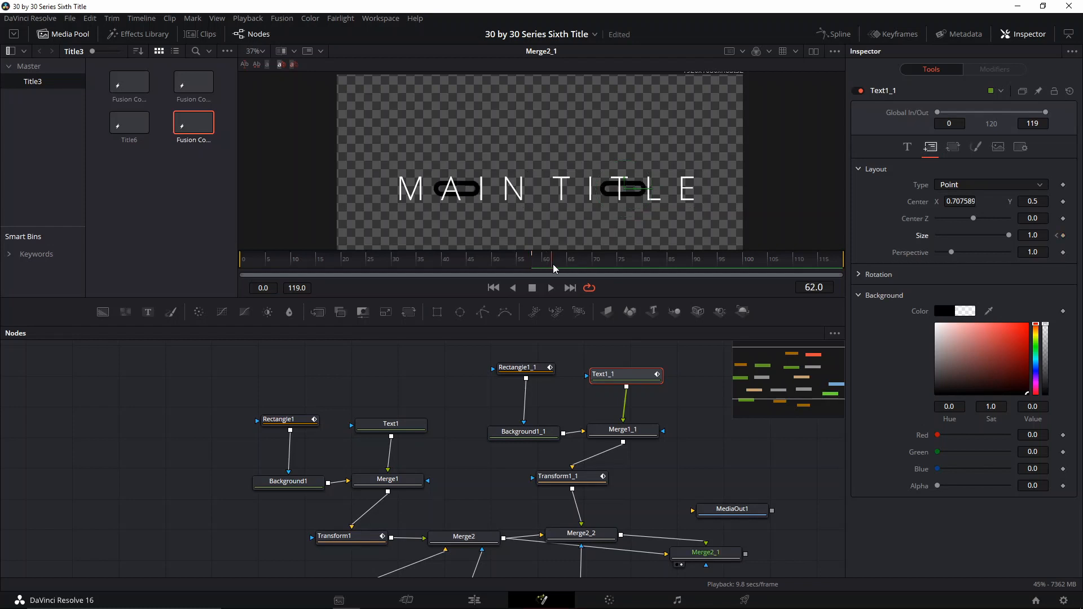
drag(1010, 237, 878, 244)
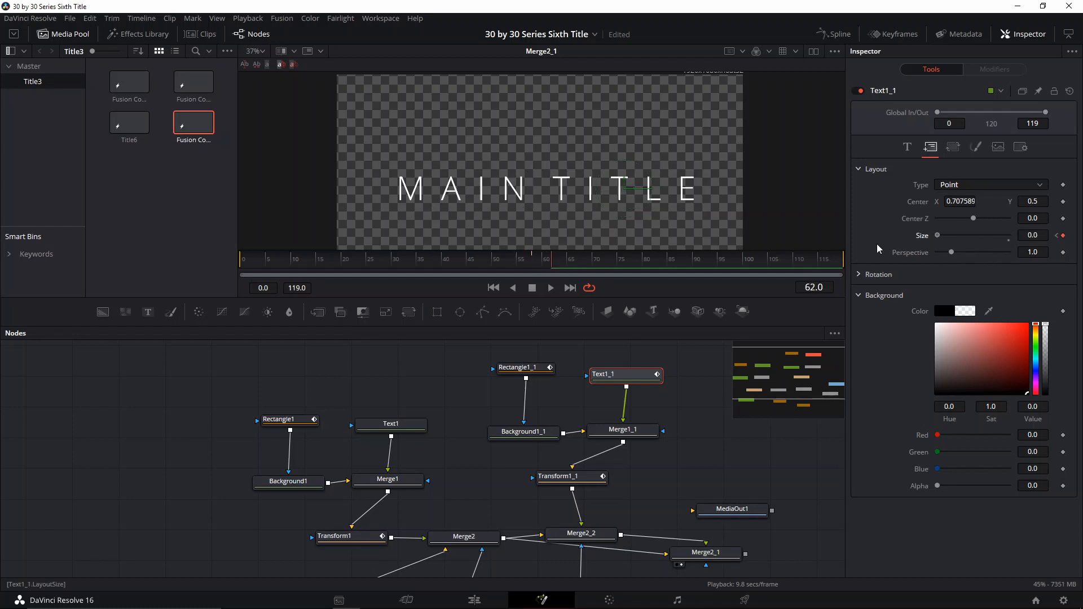
click(281, 420)
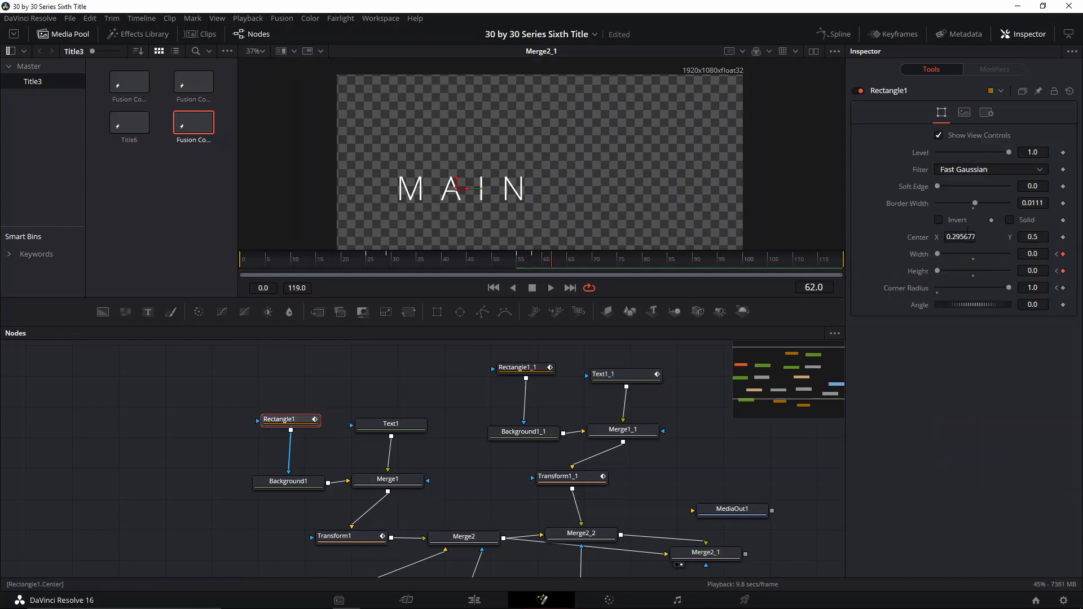
click(965, 115)
click(947, 110)
- Keyframe Text1's layout size at frame 57, then reduce it to 0 at frame 62
click(391, 424)
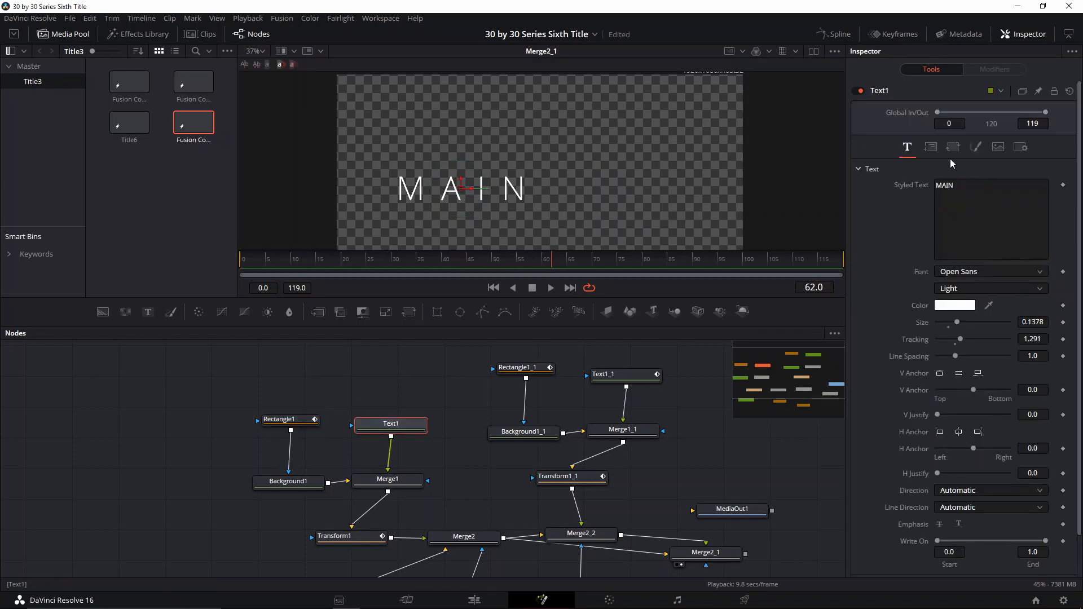
click(930, 147)
key(Left)
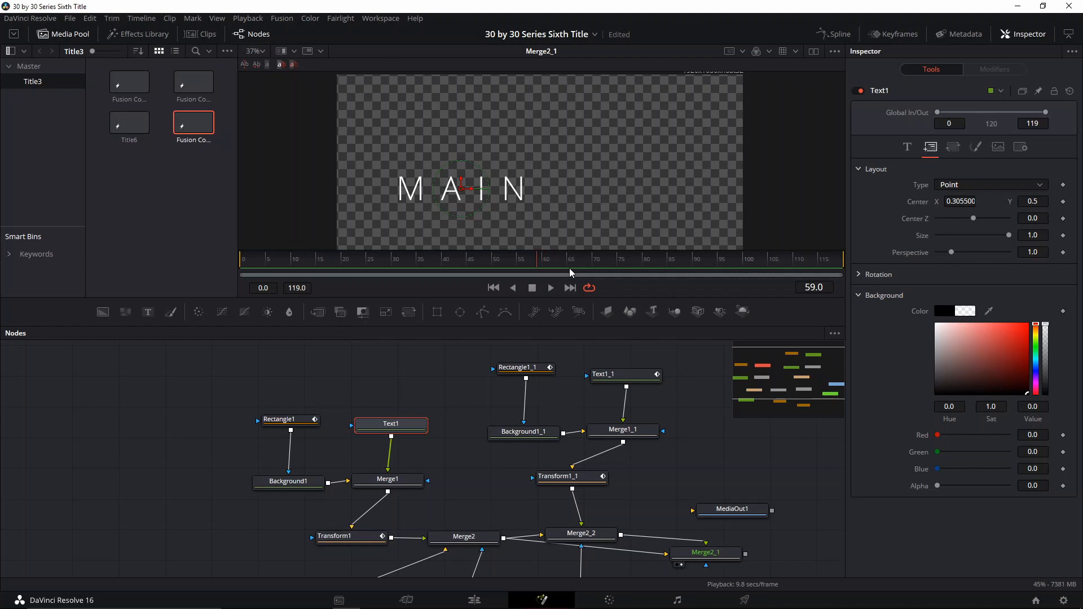
key(Left)
key(Left)
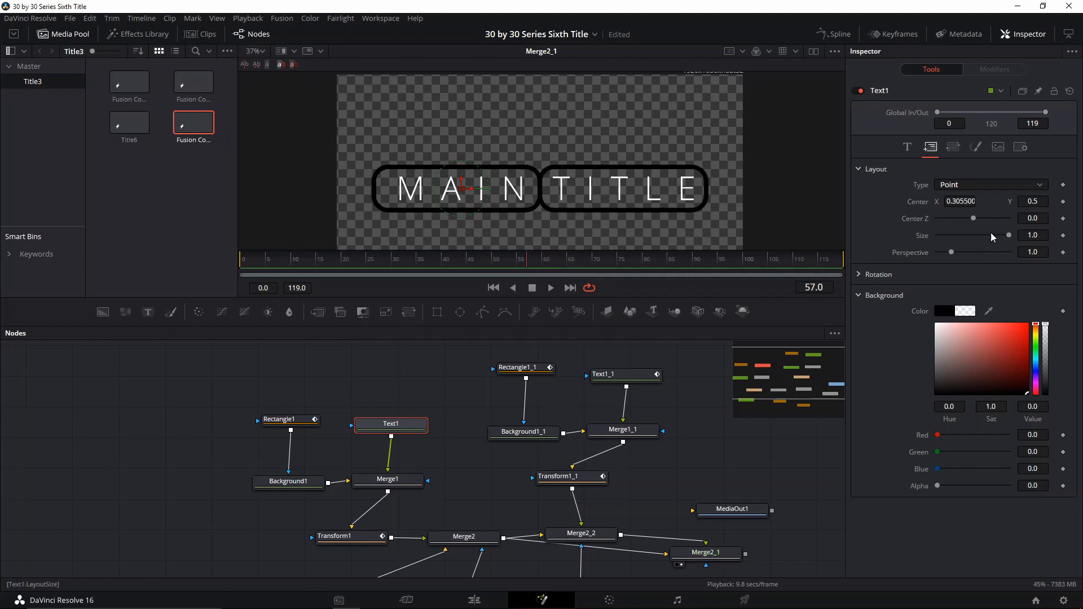
click(1063, 235)
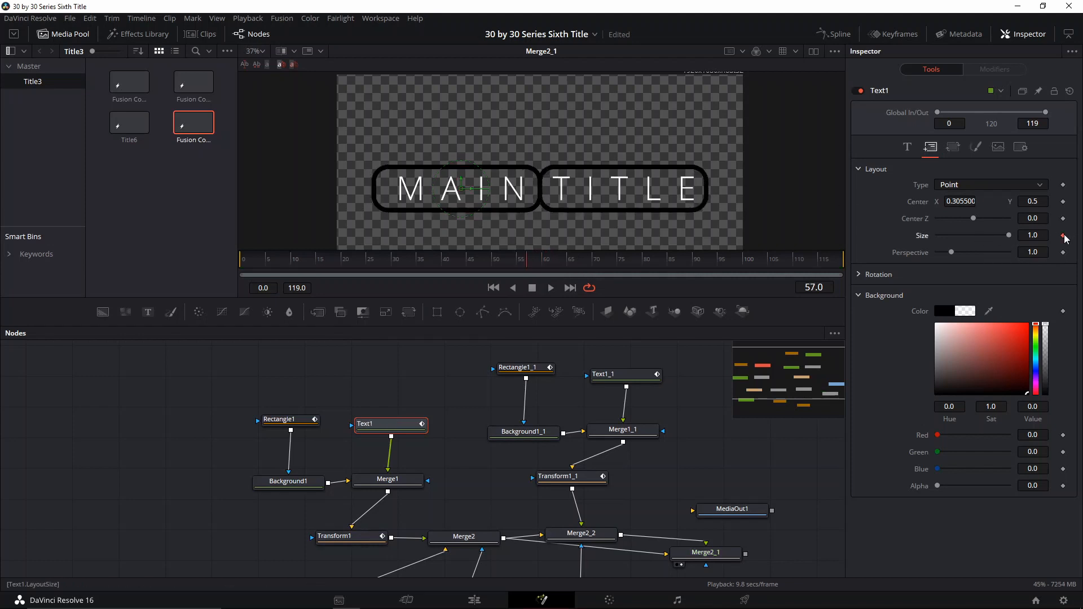
key(Right)
key(Right)
key(Right)
key(Right)
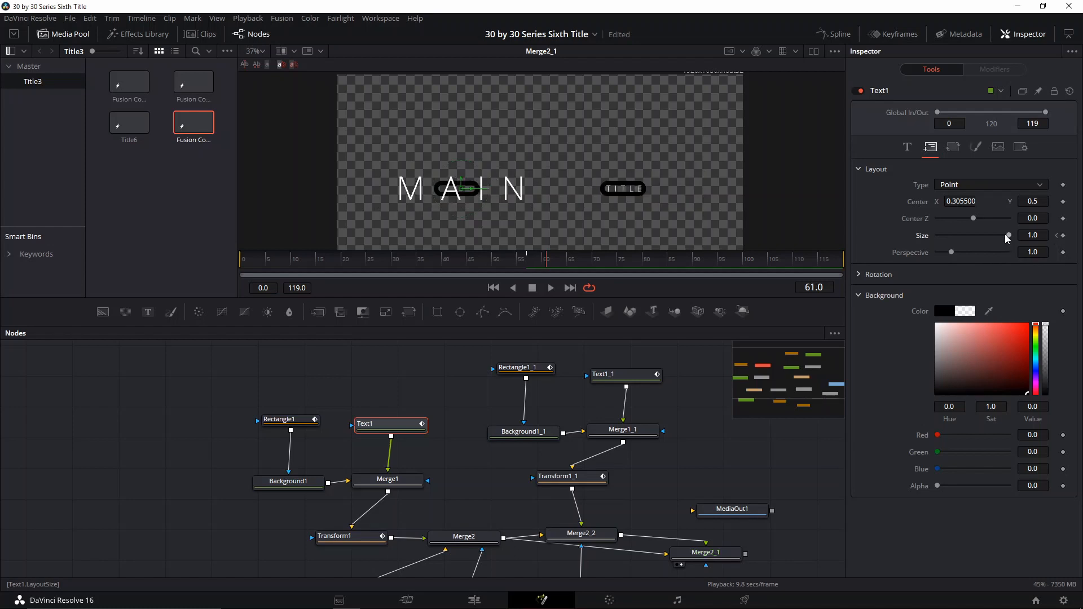
key(Right)
drag(1009, 236, 898, 242)
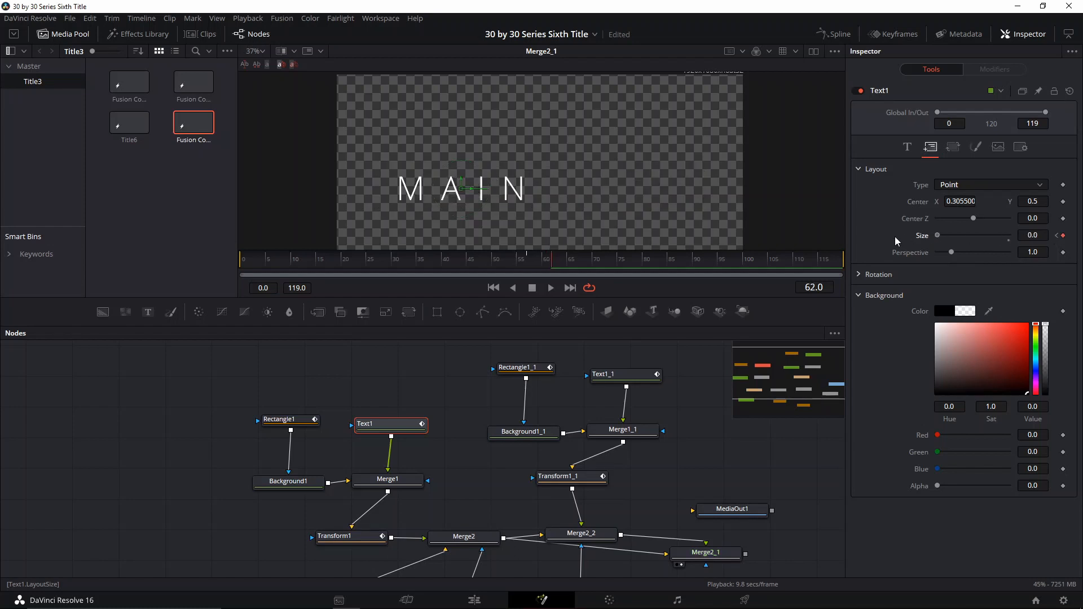
- Save the composition and play back the title animation around the ending to review it
key(ctrl+s)
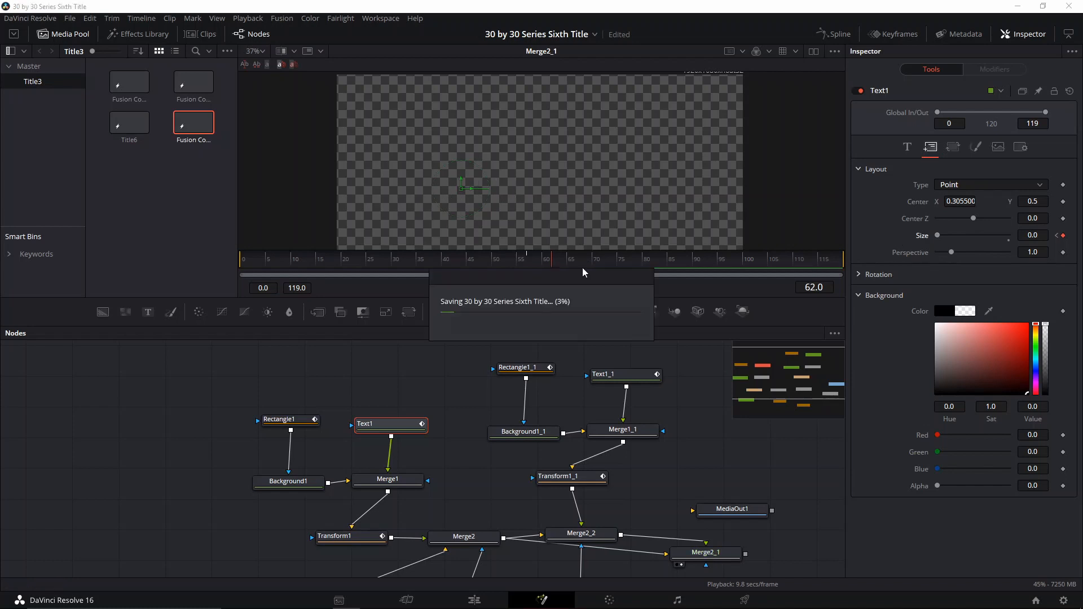
drag(581, 266, 308, 263)
click(551, 289)
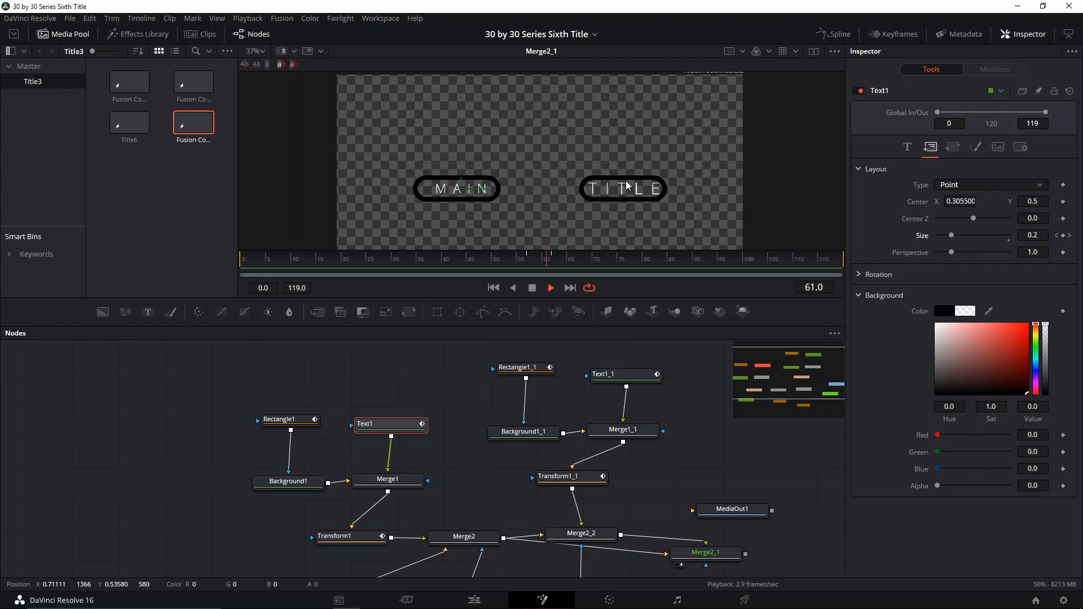
key(space)
- Enable motion blur on the Text1 node
drag(398, 410, 291, 348)
scroll(393, 414, down, 3)
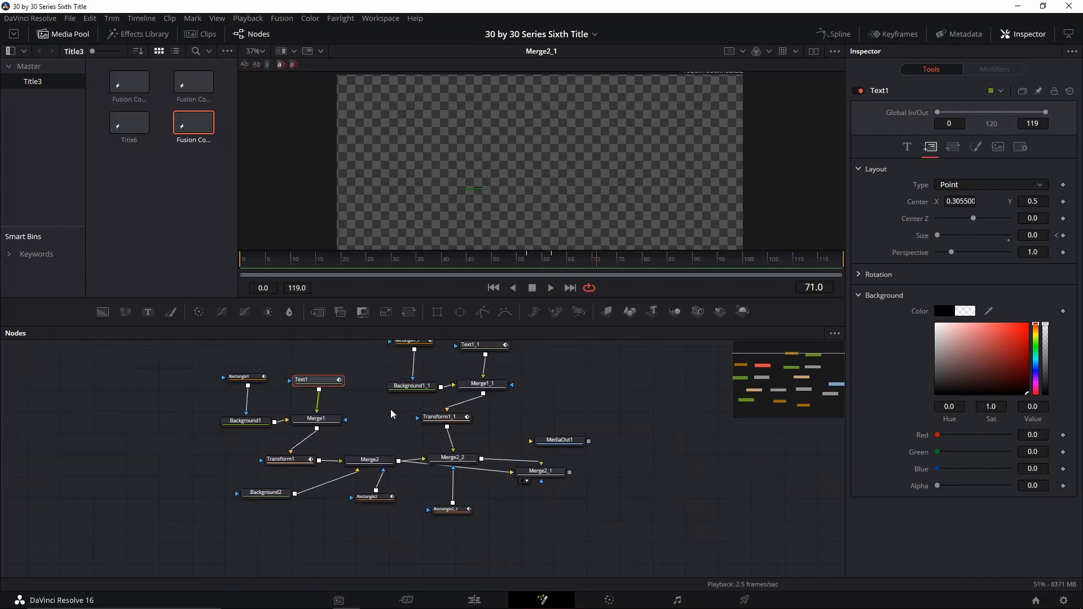
drag(391, 415, 368, 448)
click(291, 418)
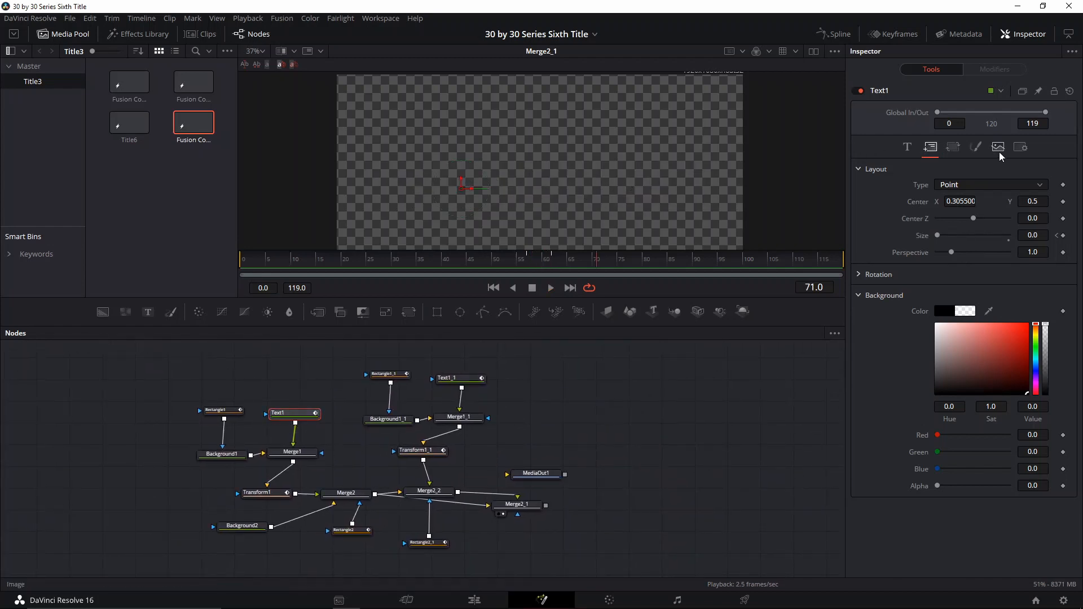
click(1021, 147)
click(960, 224)
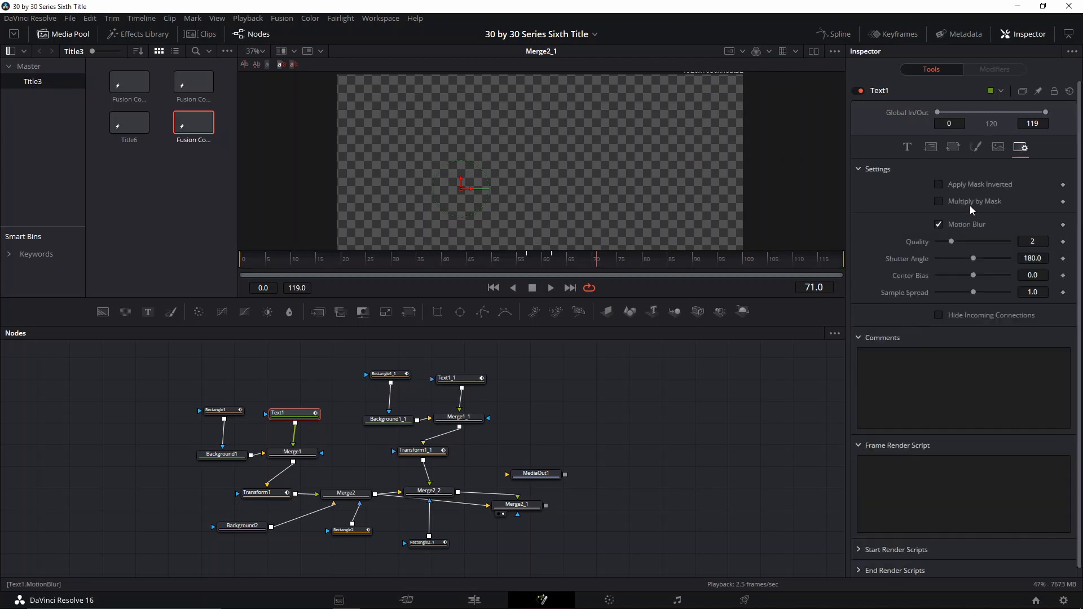
- Enable motion blur on the Transform1 node
click(217, 410)
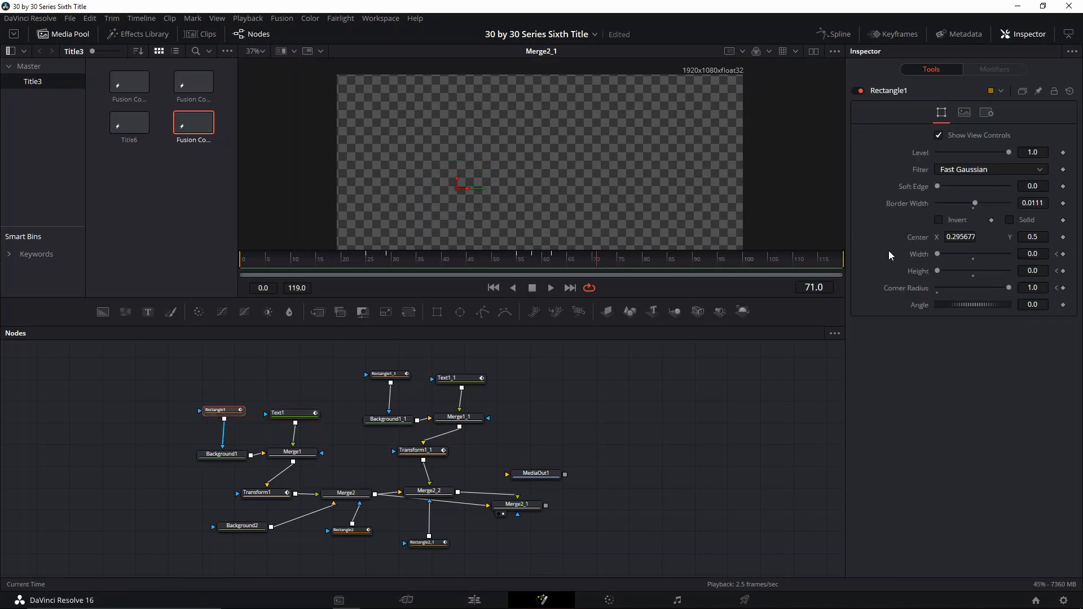
click(987, 112)
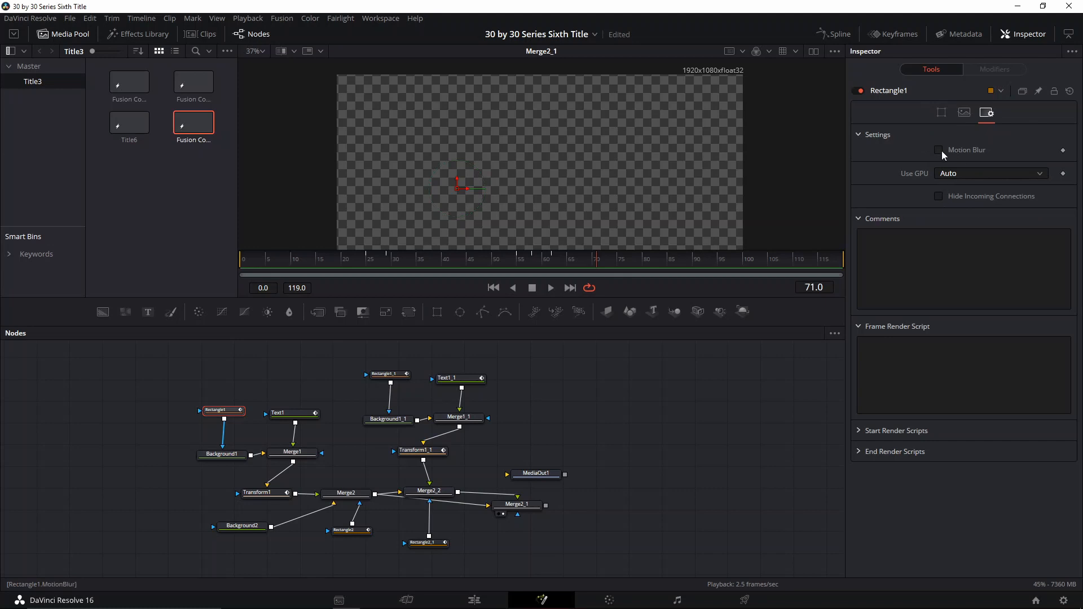
click(264, 492)
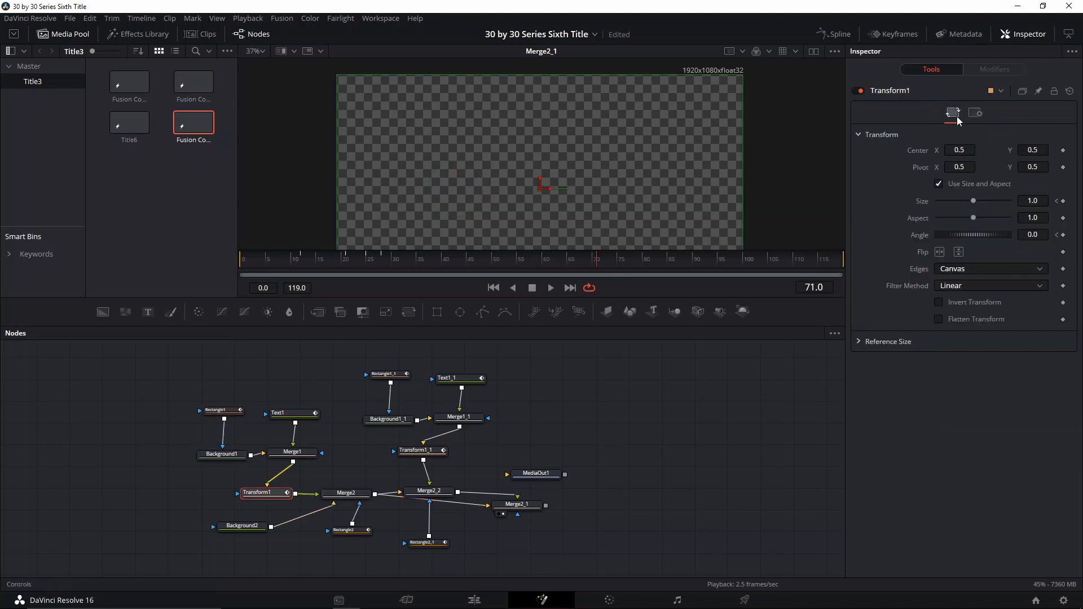
click(975, 112)
click(939, 270)
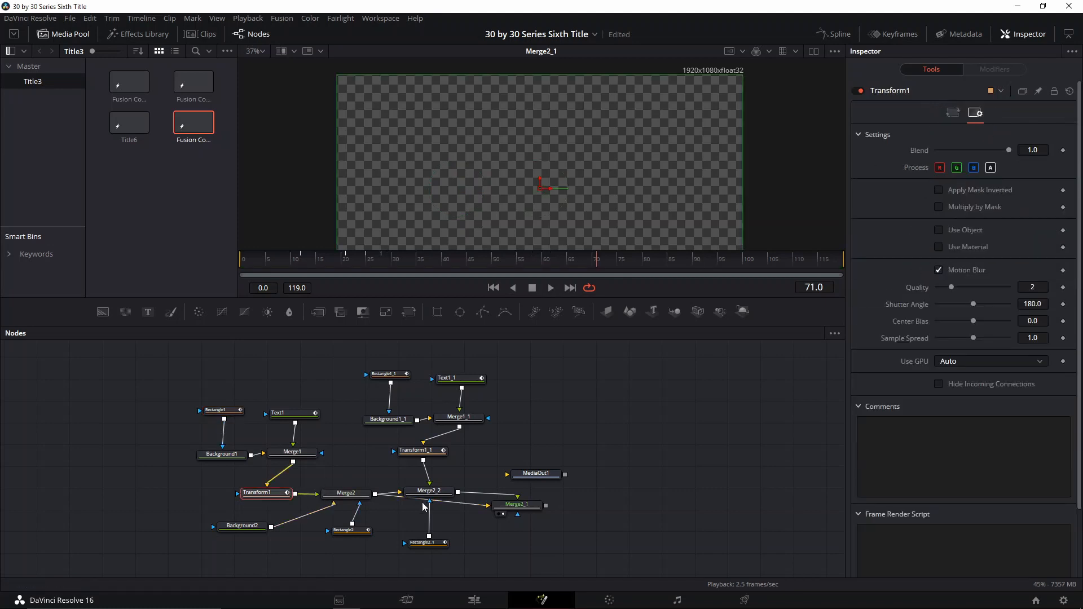
- Enable motion blur on the Transform1_1 node
click(419, 450)
click(976, 113)
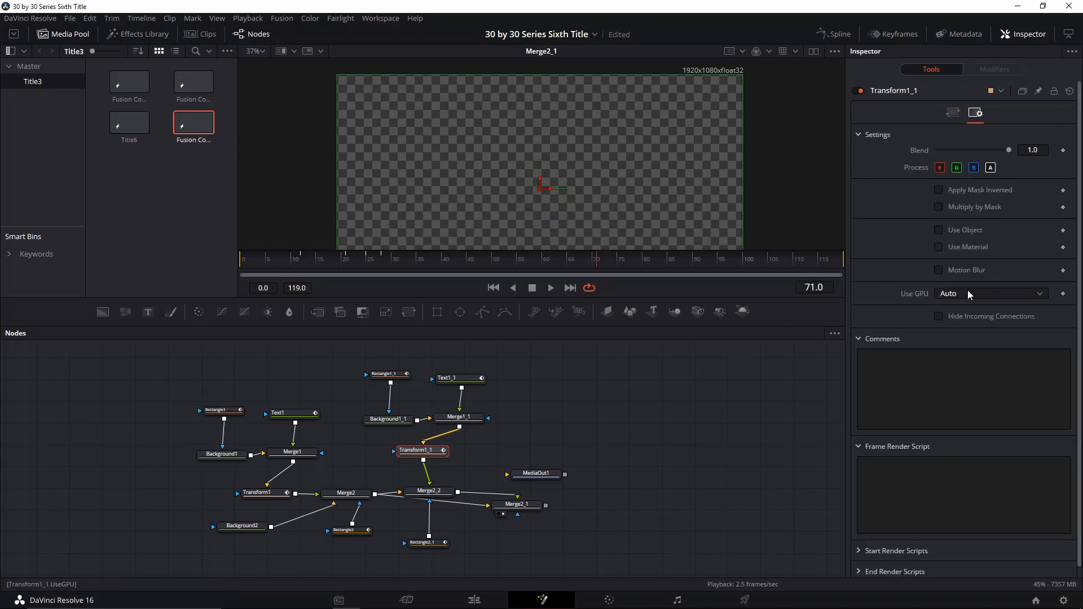
click(939, 270)
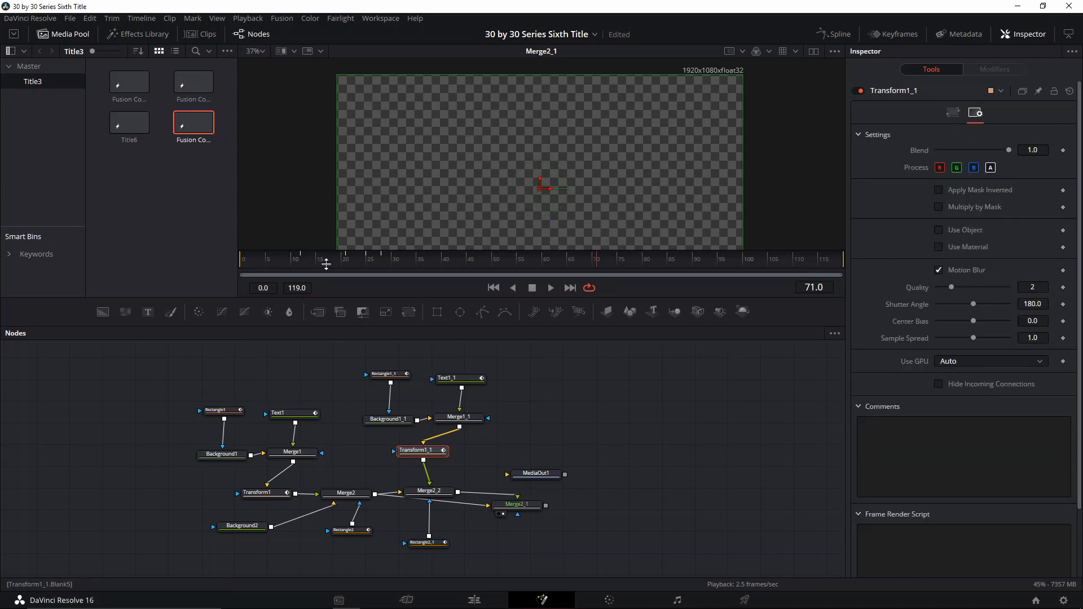
- Enable motion blur on the Rectangle1_1 mask
click(390, 375)
click(987, 112)
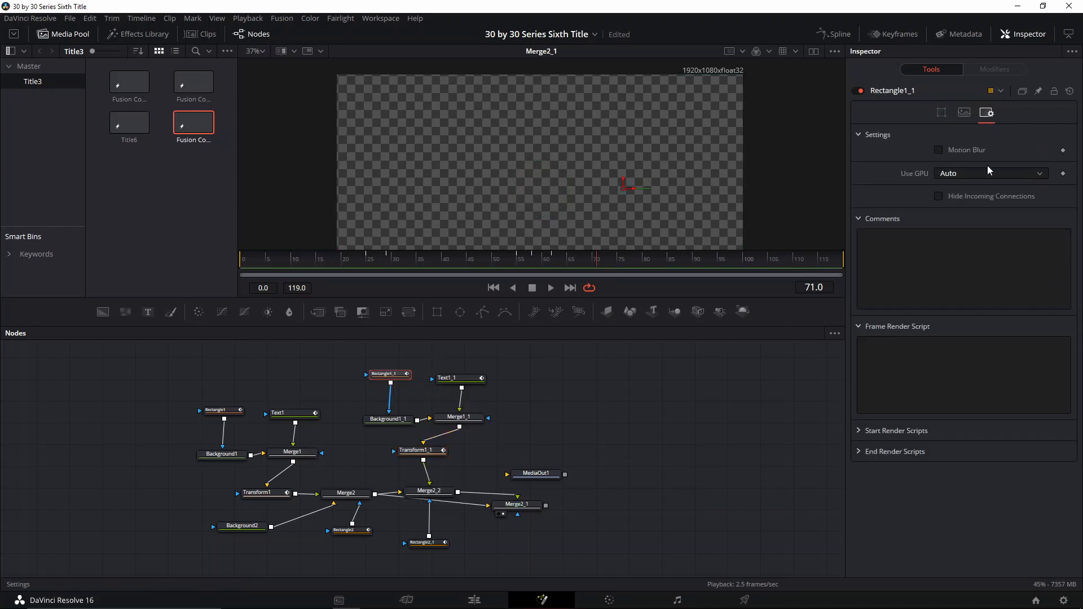
click(939, 150)
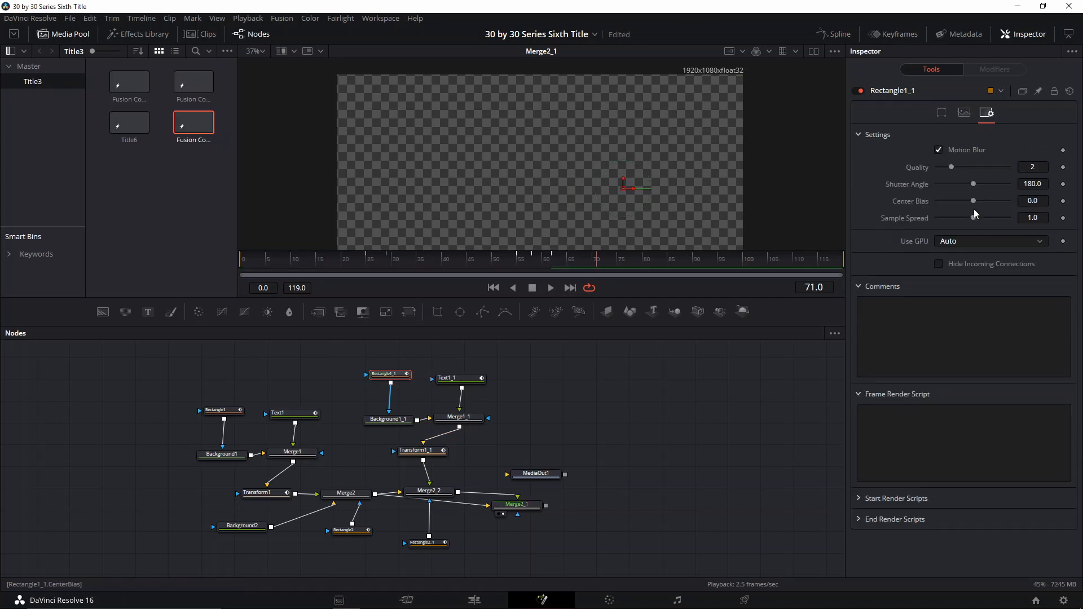
- Enable motion blur on the Rectangle1 mask and set its shutter angle to 100
click(221, 410)
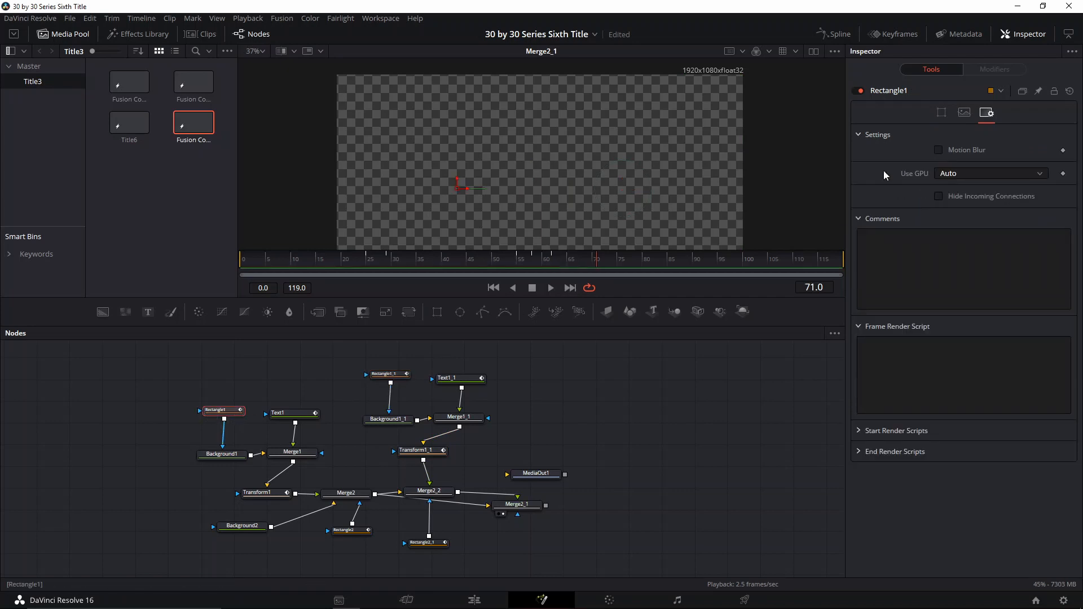
click(967, 150)
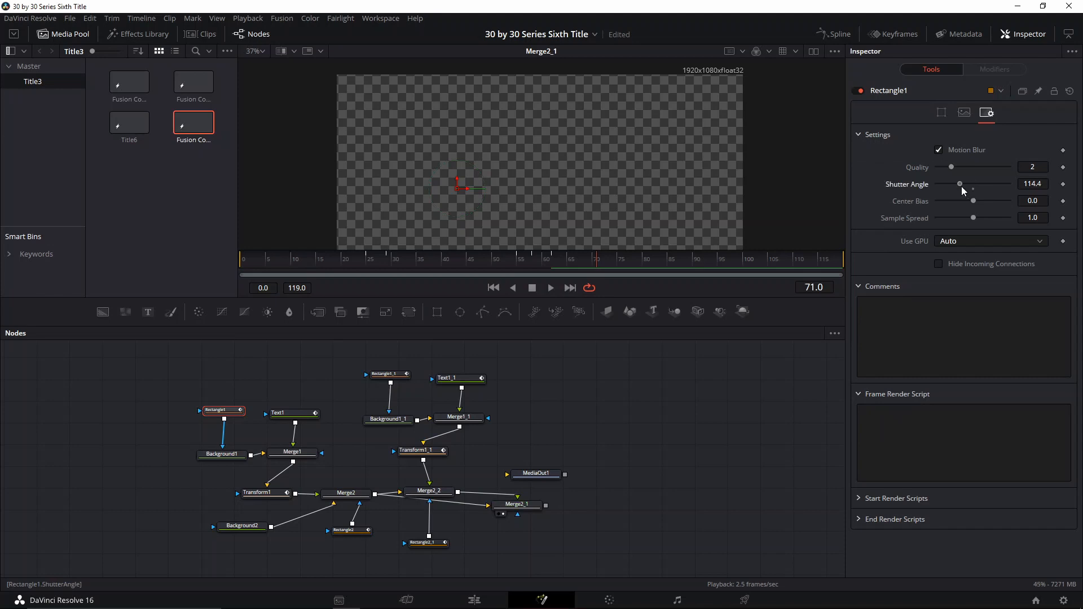
drag(958, 185, 962, 187)
click(1033, 184)
text(100)
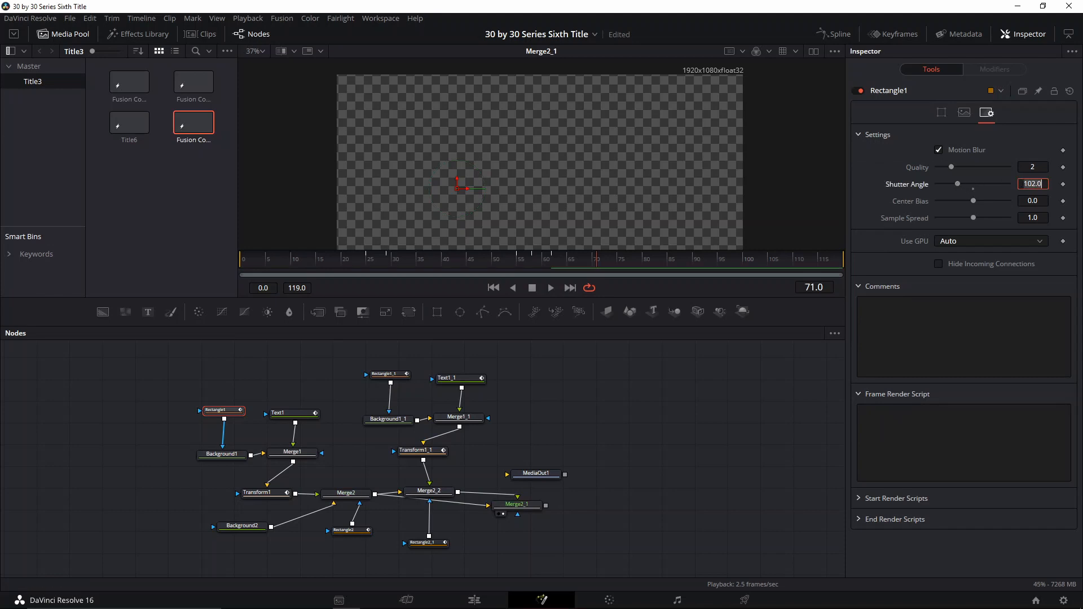
key(Tab)
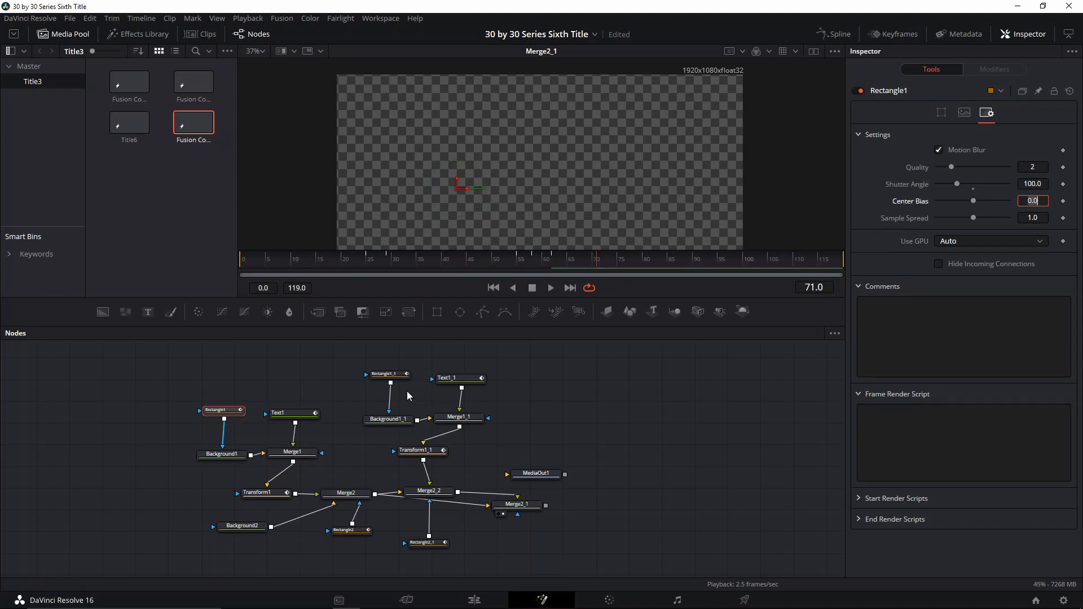
- Set the Rectangle1_1 mask's motion blur shutter angle to 100
click(389, 375)
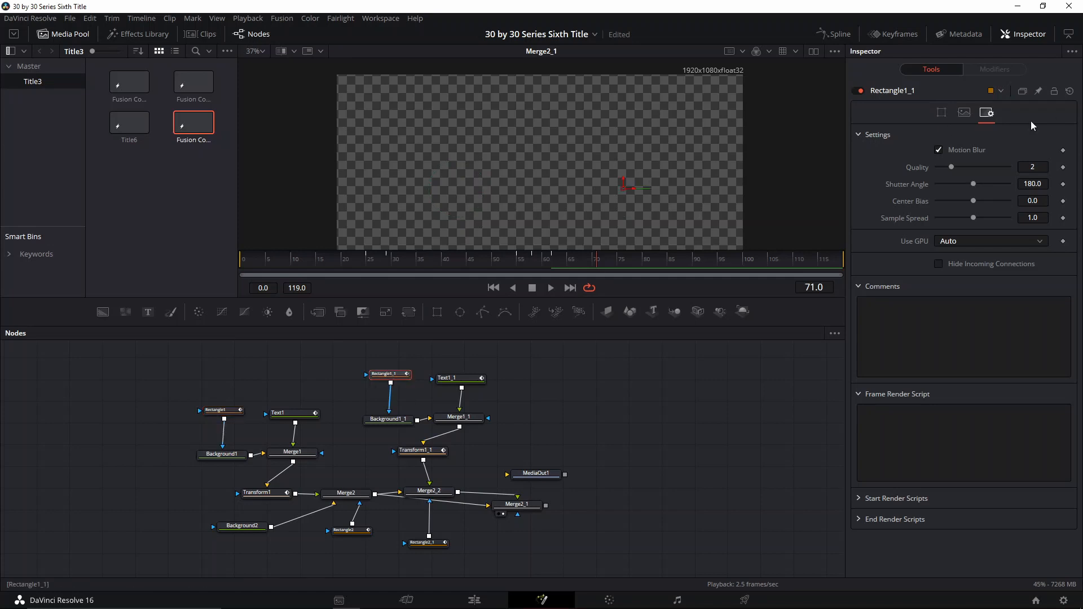
click(1037, 184)
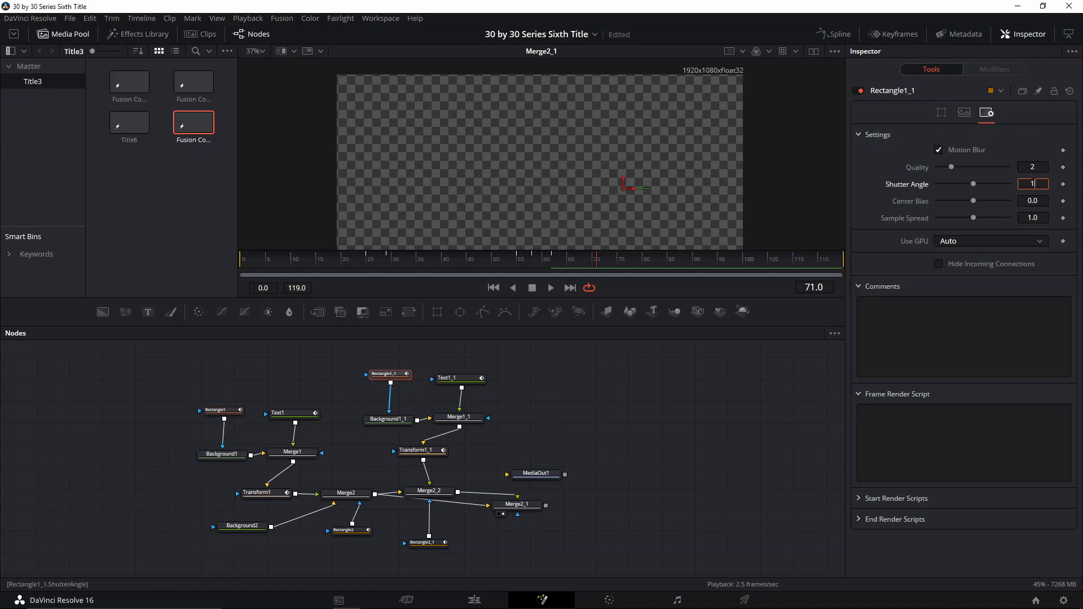
text(100)
key(Return)
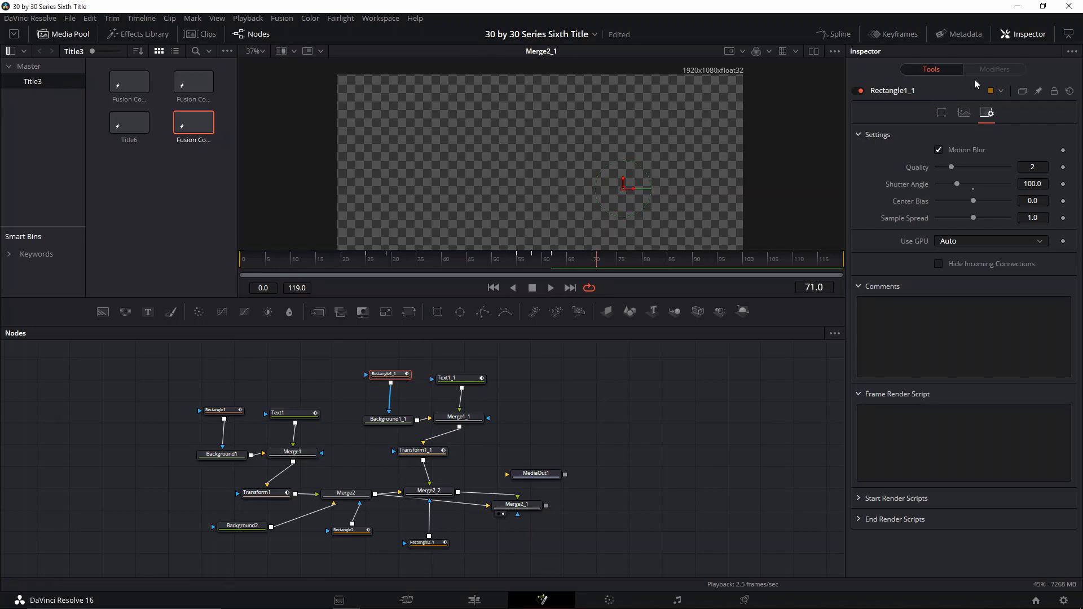
- Save the composition and connect Merge2_1's output to the repositioned MediaOut1 node
drag(675, 411, 629, 418)
key(ctrl+s)
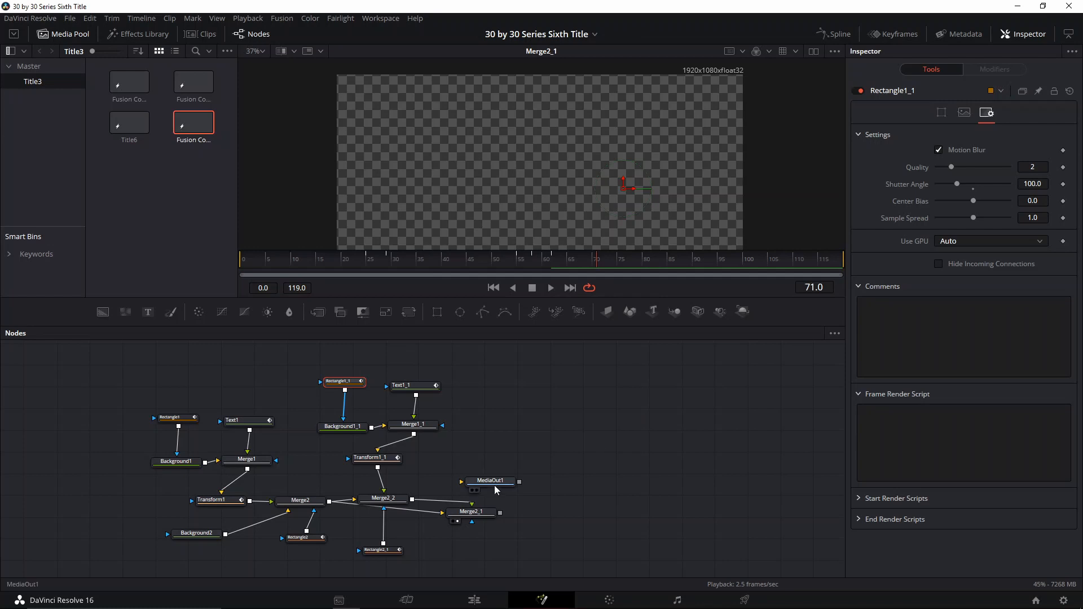
drag(495, 490, 575, 490)
drag(500, 513, 565, 483)
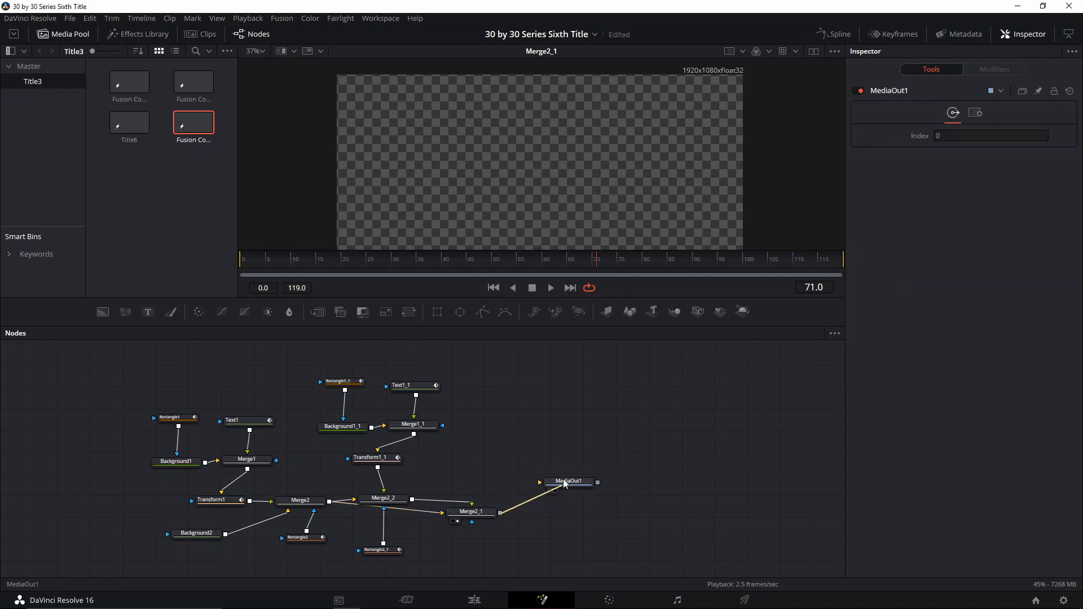
- Show every animated tool's curves in the Spline editor and inspect the keyframe timing
click(839, 34)
click(583, 364)
click(583, 417)
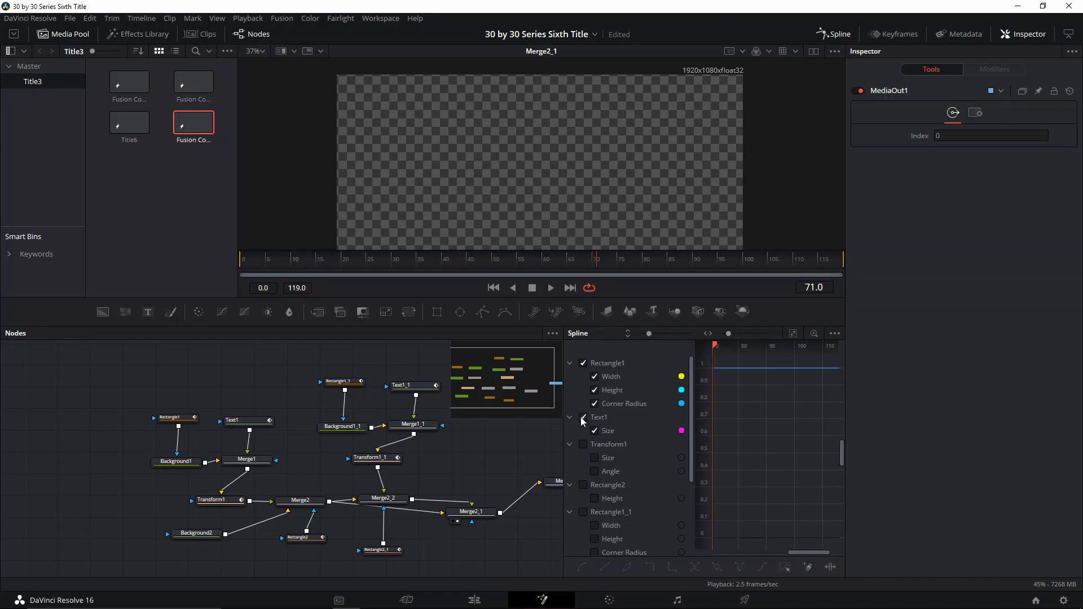
scroll(584, 418, down, 1)
click(584, 404)
click(583, 445)
click(584, 472)
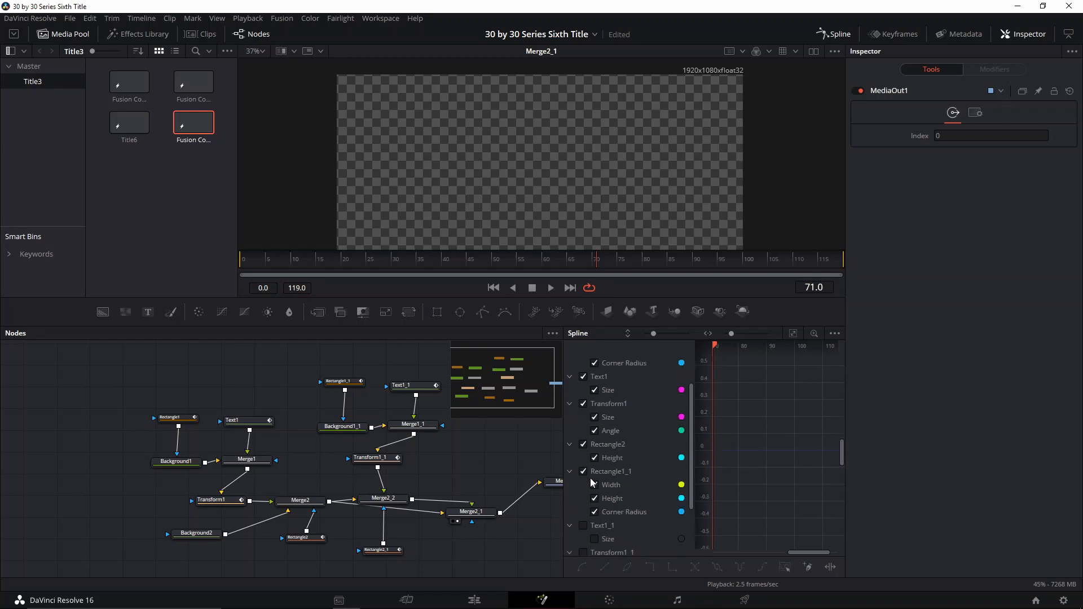
scroll(584, 468, down, 2)
click(583, 458)
click(583, 485)
click(584, 526)
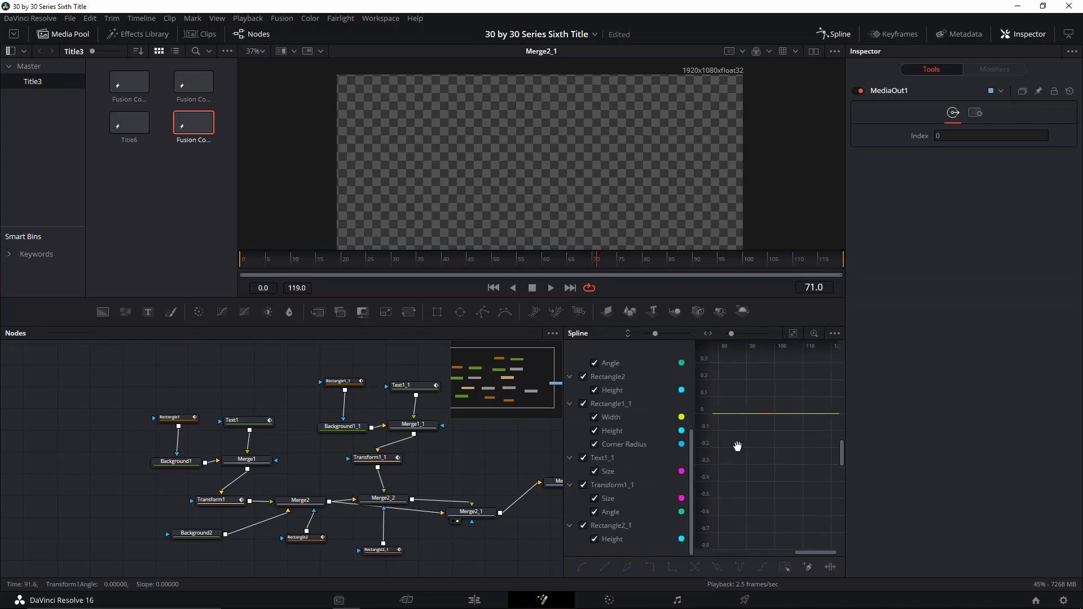
scroll(732, 439, down, 3)
drag(792, 464, 813, 456)
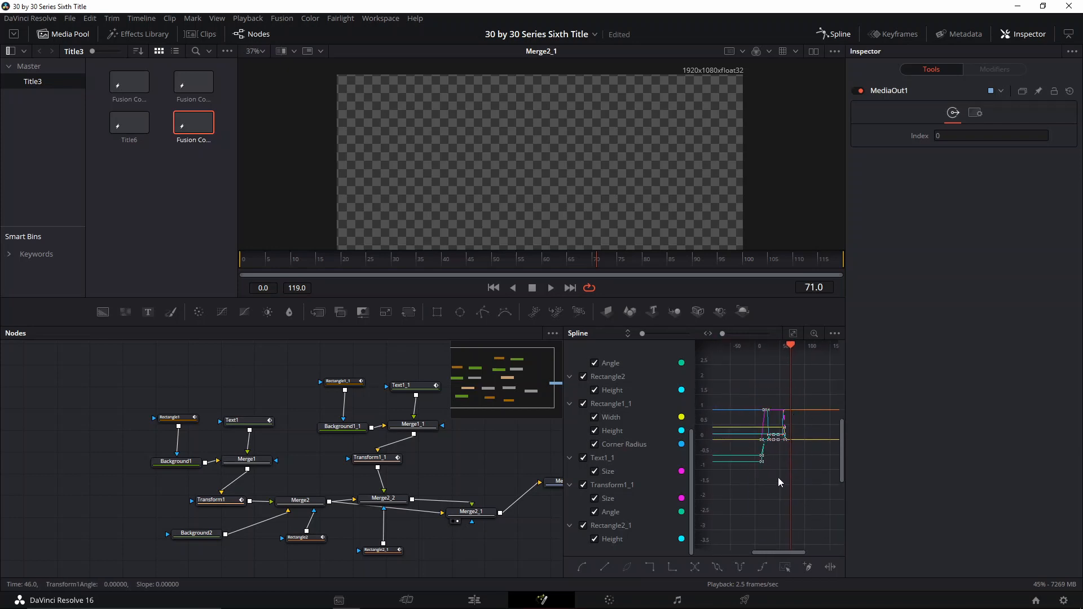
scroll(778, 478, up, 5)
scroll(768, 435, down, 2)
drag(807, 448, 784, 395)
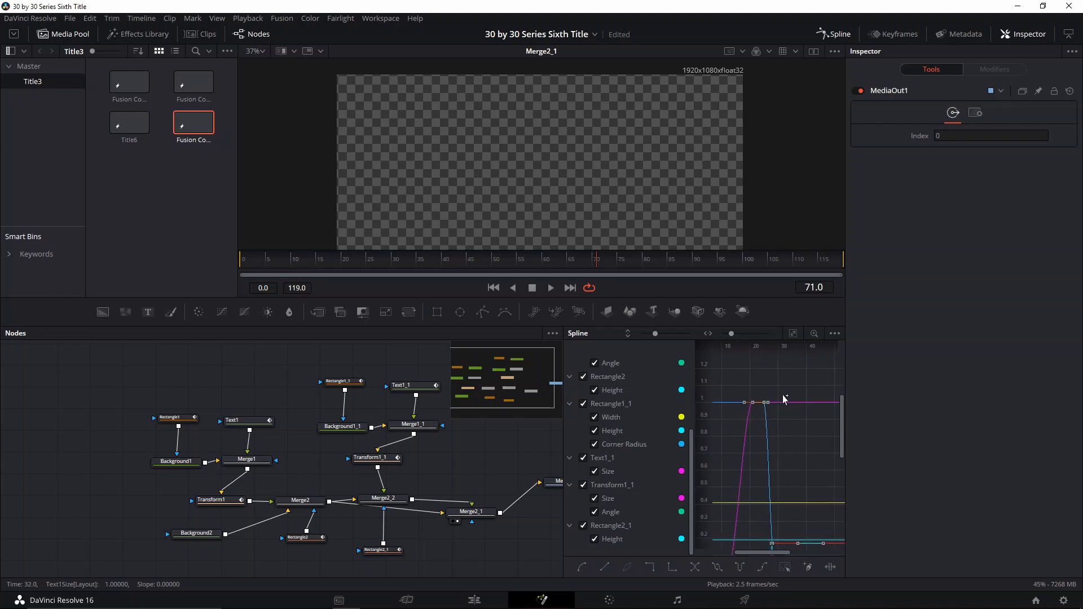
click(829, 34)
- Save, then on the Edit page place the Fusion Composition clip on Video 2 above the Solid Color clip
key(ctrl+s)
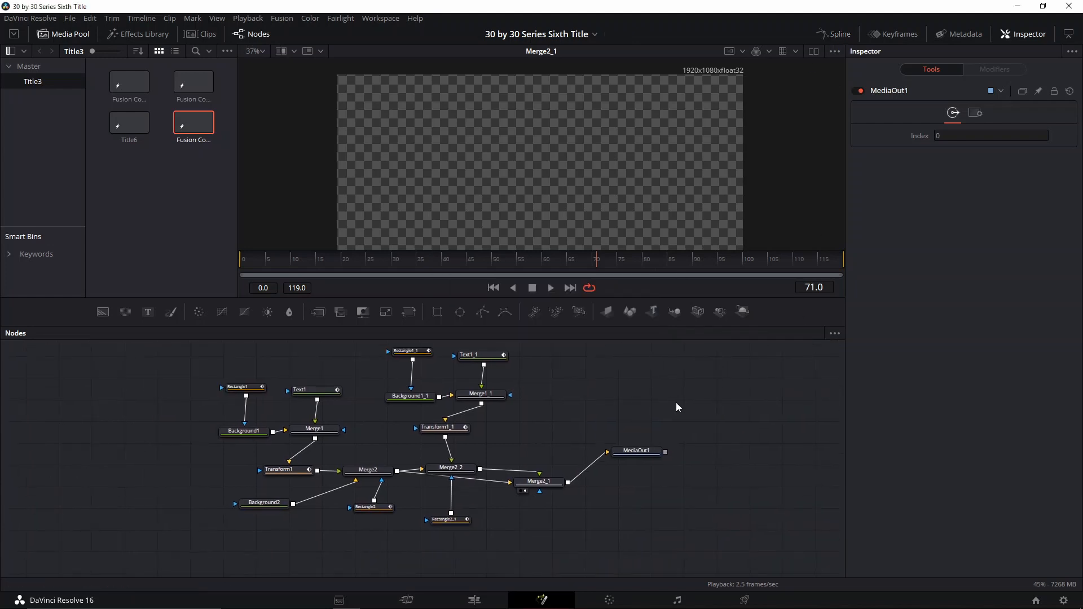
click(476, 602)
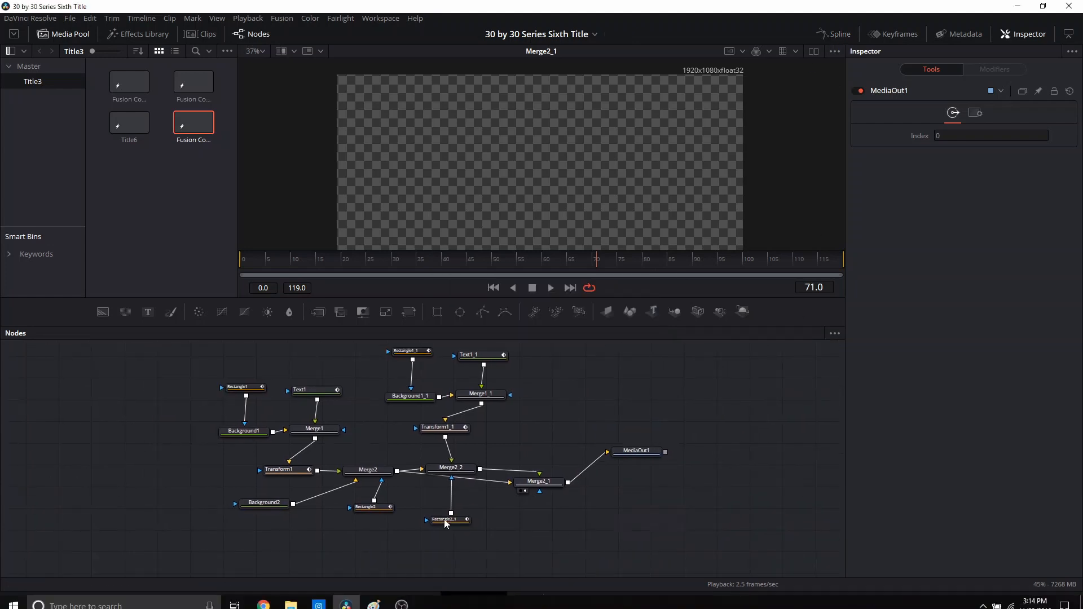
drag(121, 127, 508, 425)
drag(493, 477, 513, 430)
click(496, 389)
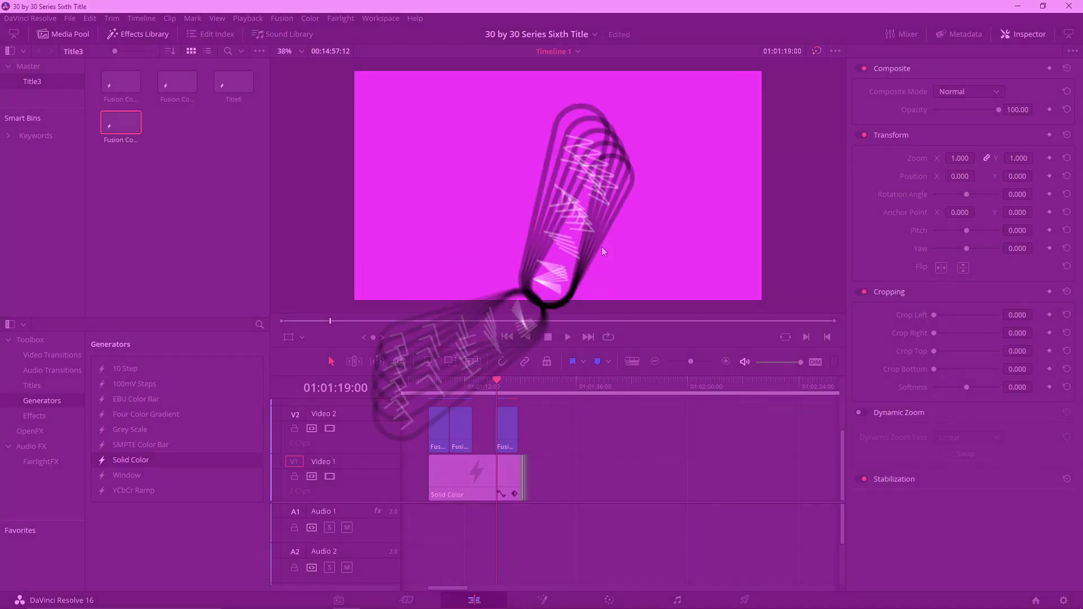
click(493, 383)
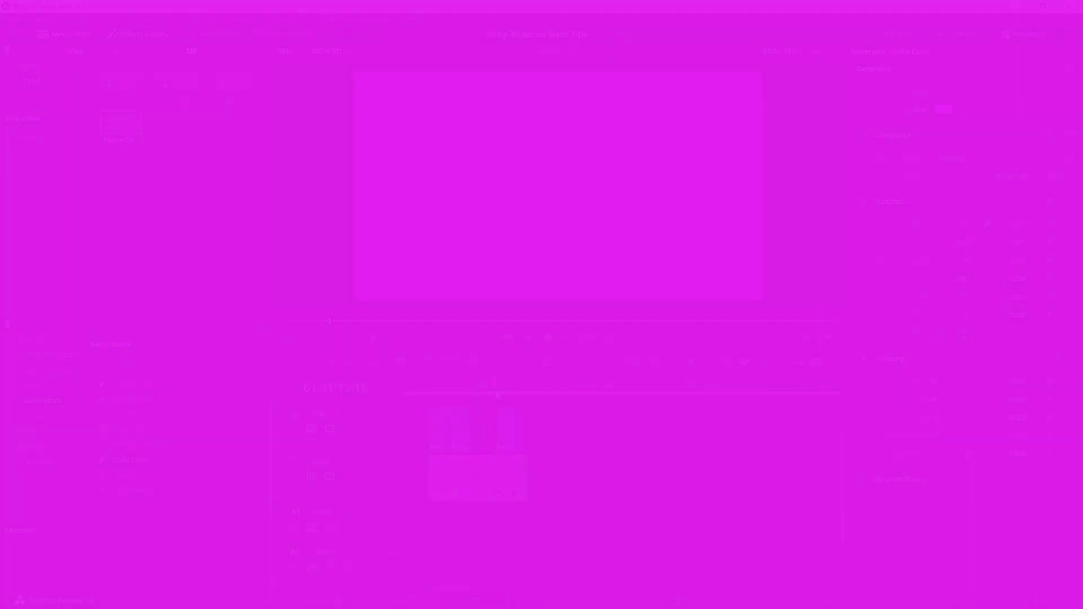